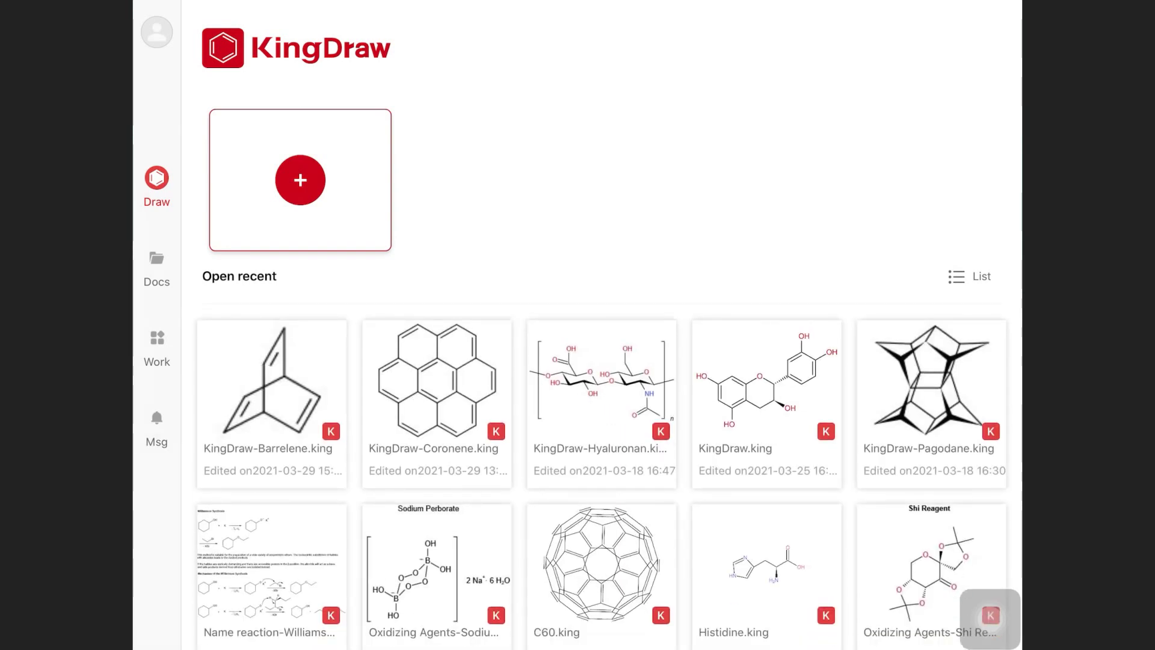
- Show the Docs grid of locally stored drawing files
{"action": "left_click", "coordinate": [156, 263]}
- Look through Work, Msg and the login panel, then return to Draw and start a blank drawing
{"action": "left_click", "coordinate": [156, 348]}
{"action": "left_click", "coordinate": [157, 425]}
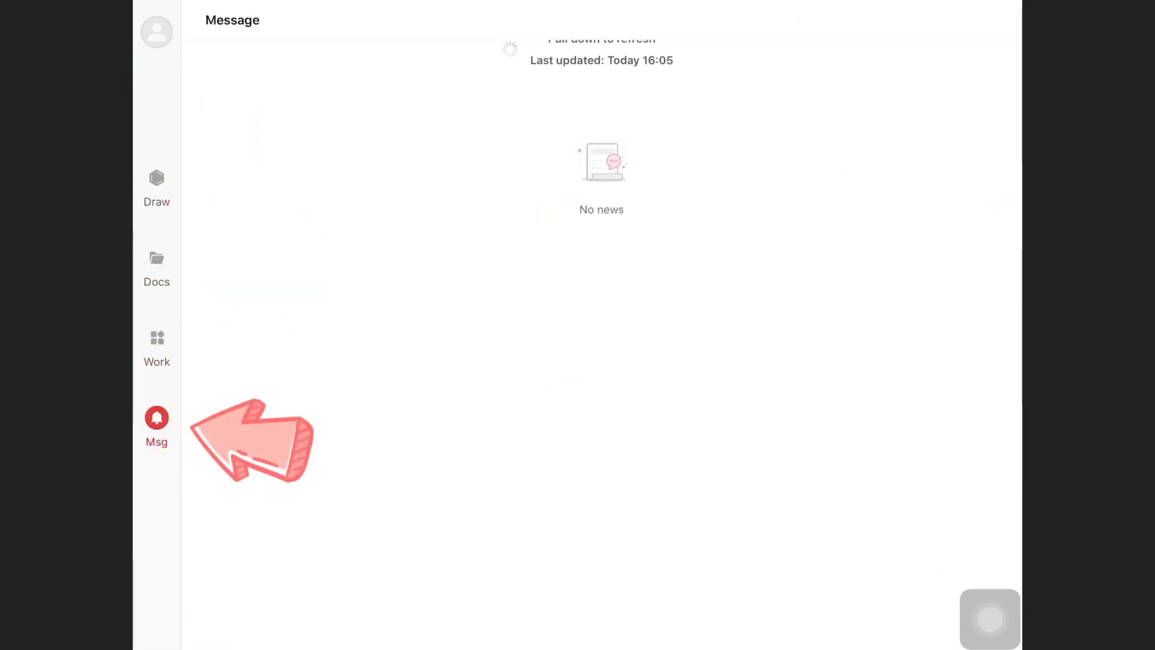
{"action": "left_click", "coordinate": [156, 31]}
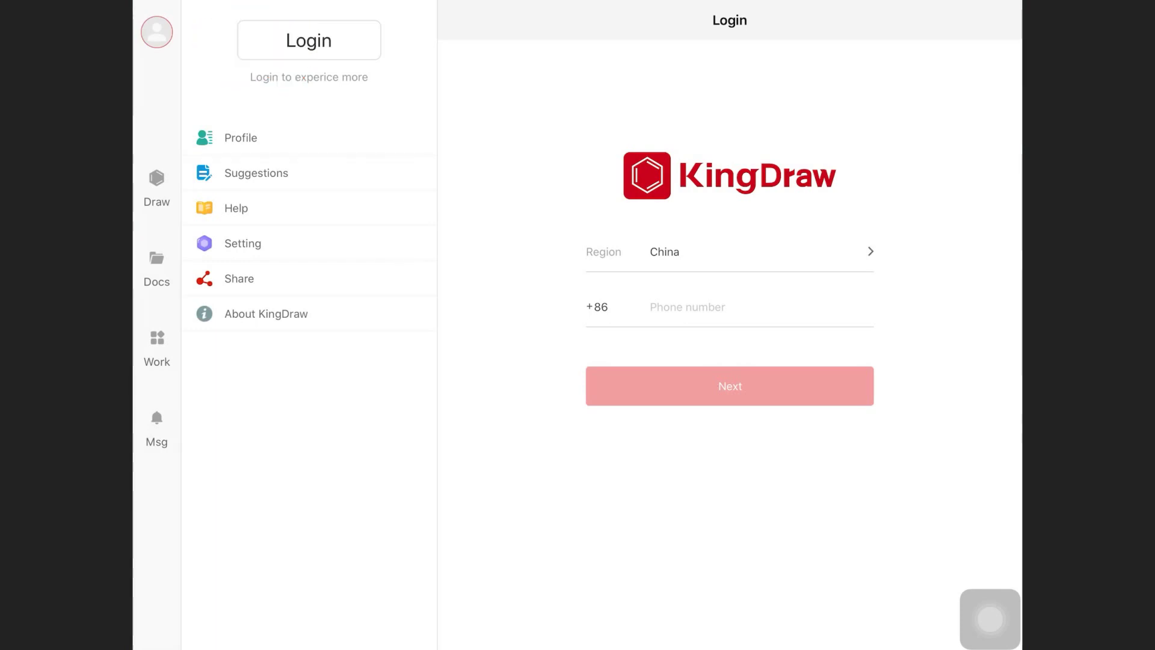
{"action": "left_click", "coordinate": [156, 189]}
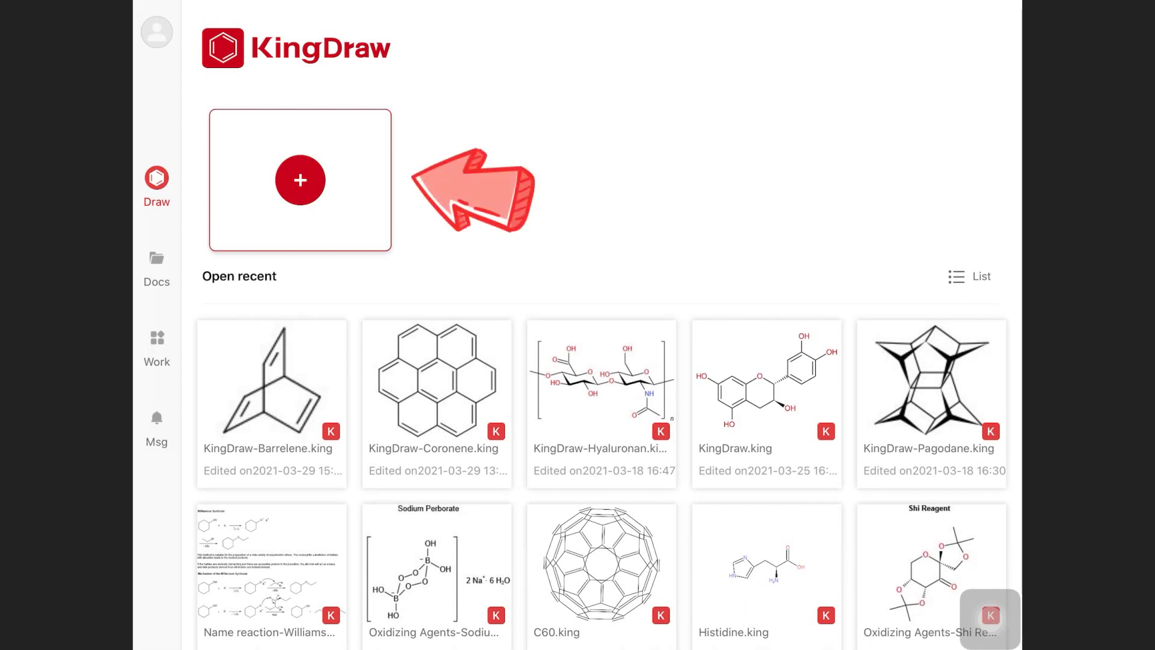
{"action": "left_click", "coordinate": [300, 180]}
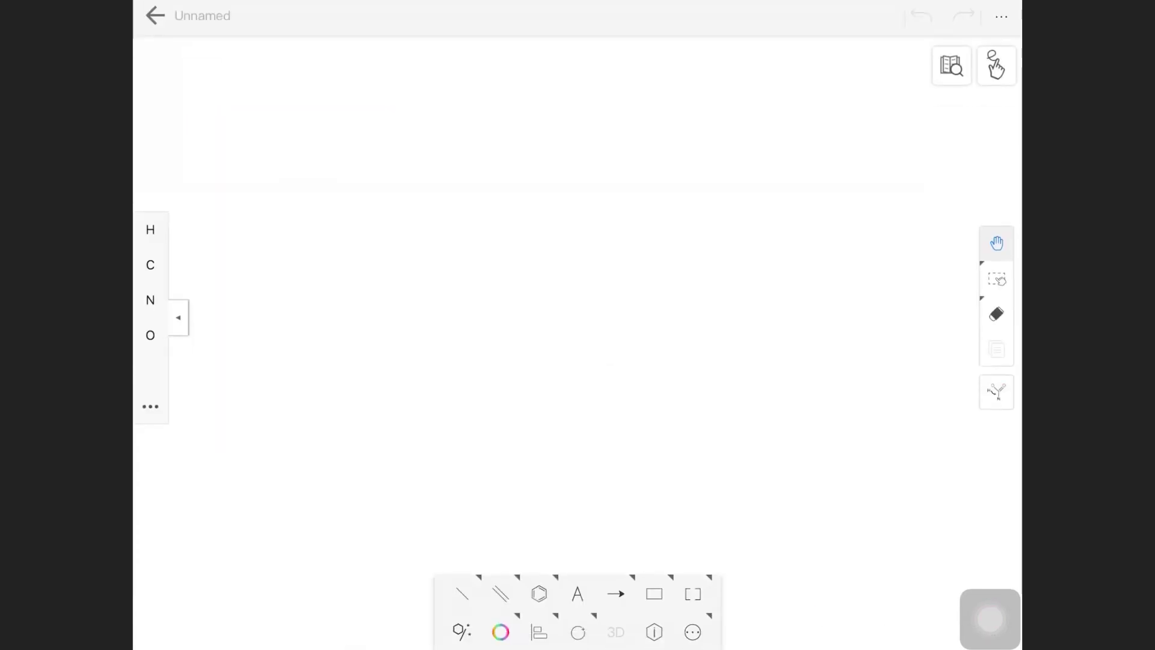
- Name the drawing 'KingDraw' and place a trial benzene ring
{"action": "left_click", "coordinate": [202, 15]}
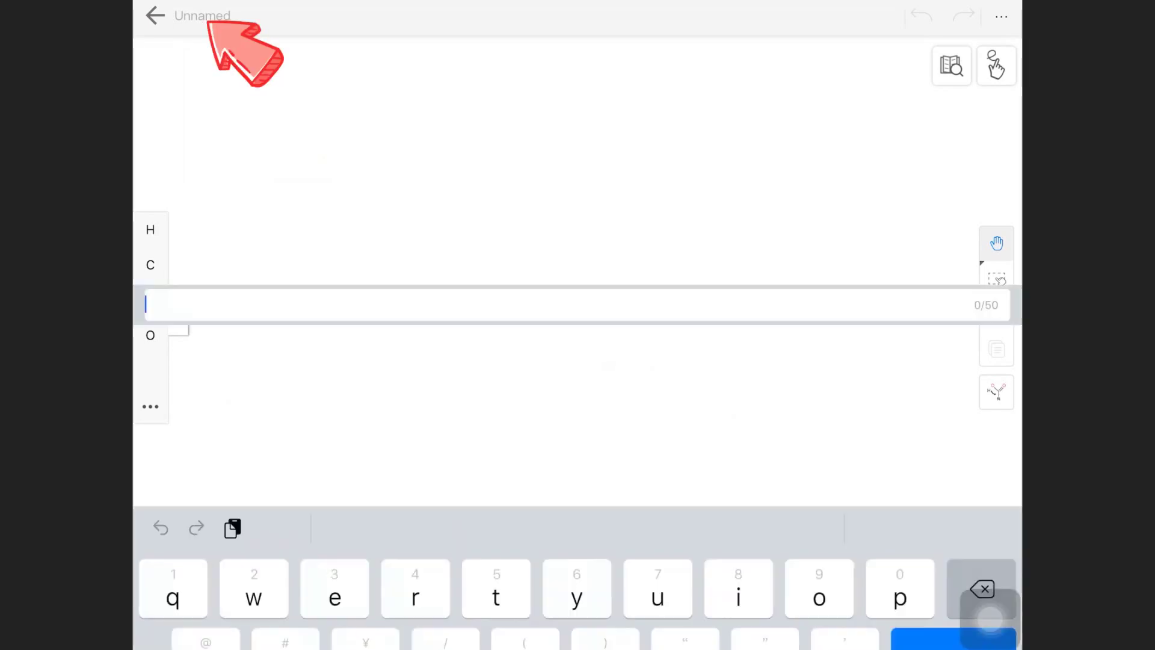
{"action": "type", "text": "KingDraw"}
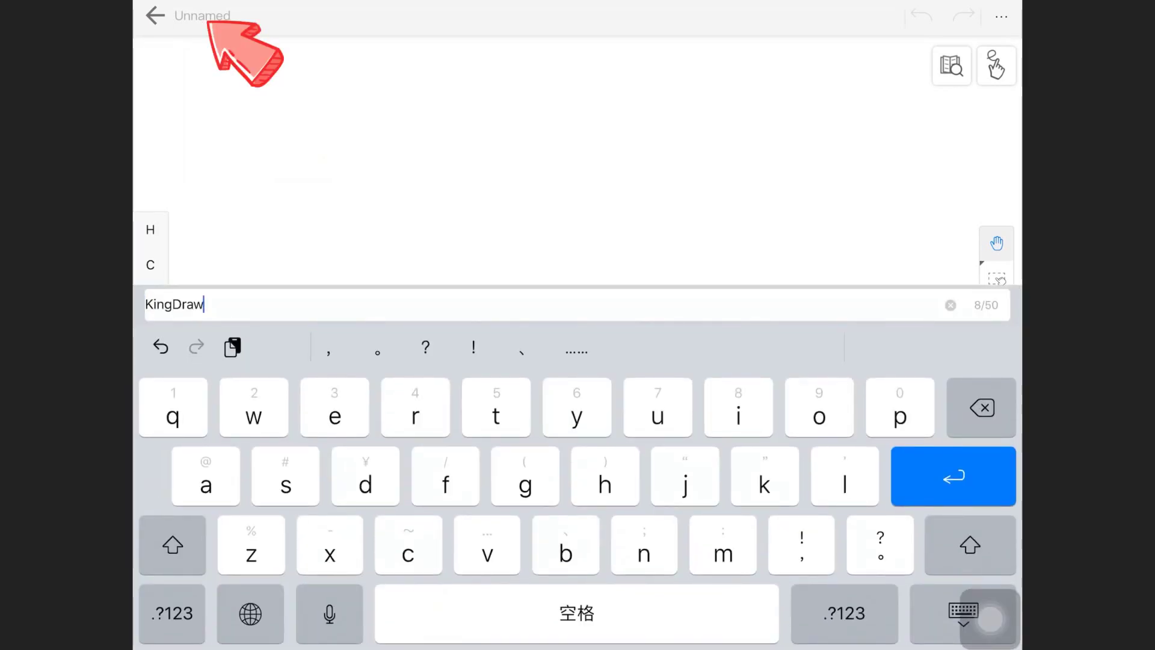
{"action": "key", "text": "Return"}
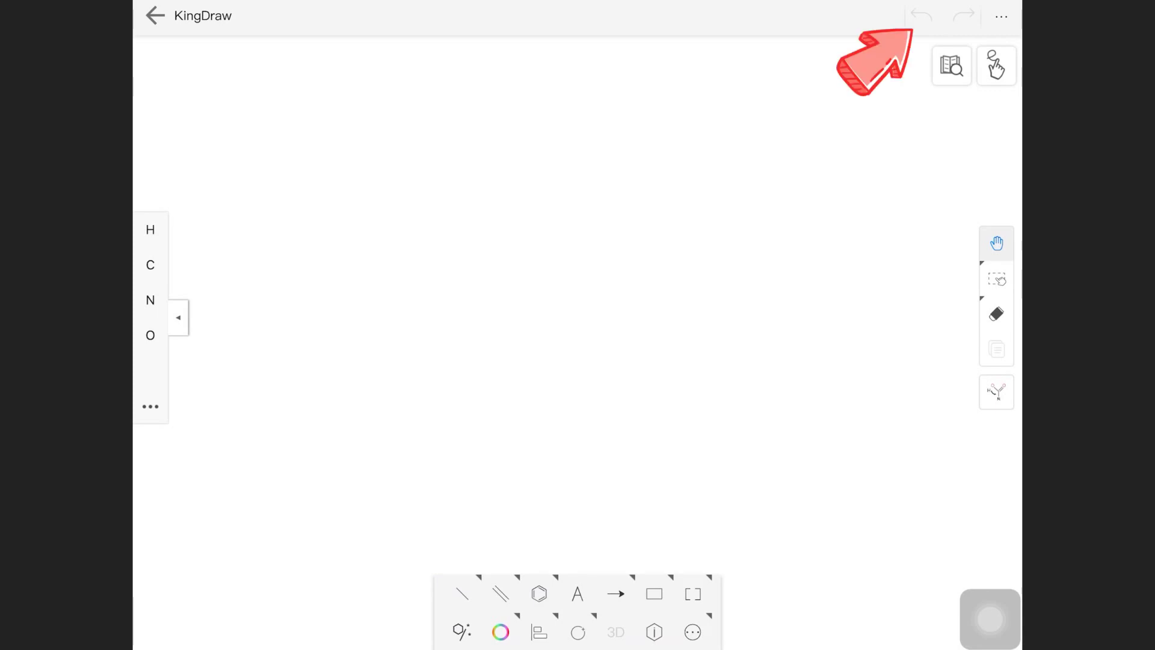
{"action": "left_click", "coordinate": [539, 592]}
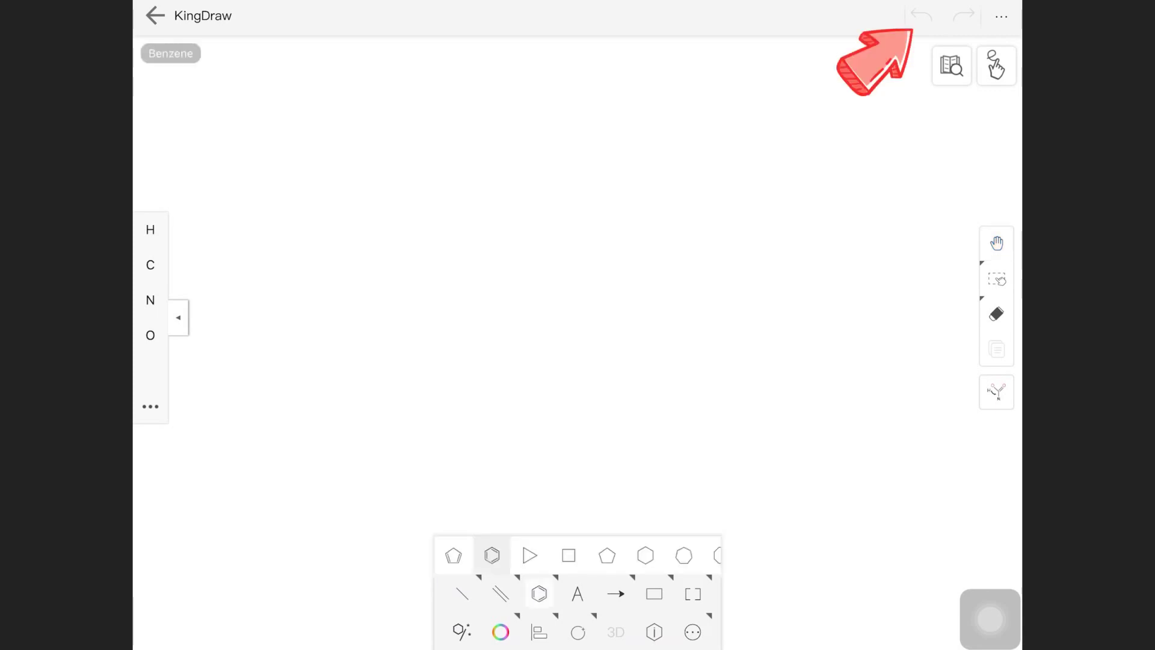
{"action": "left_click", "coordinate": [586, 287]}
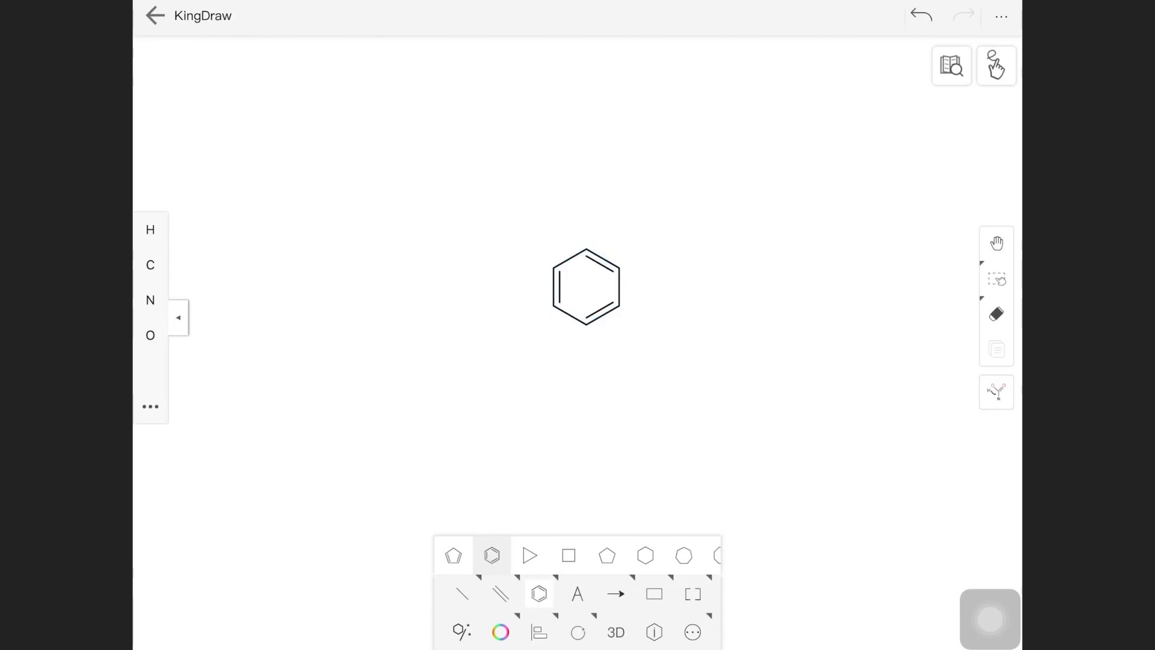
- Undo, redo and undo the benzene ring, then view the more-options menu
{"action": "left_click", "coordinate": [920, 16]}
{"action": "left_click", "coordinate": [964, 16]}
{"action": "left_click", "coordinate": [920, 15]}
{"action": "left_click", "coordinate": [1001, 16]}
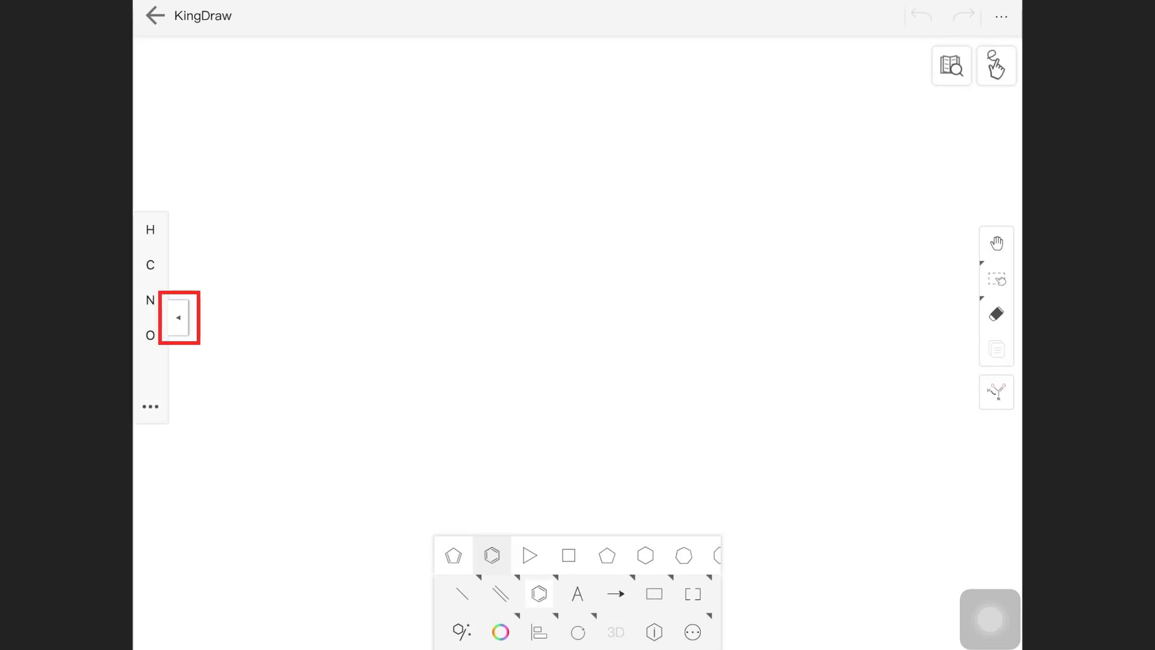
{"action": "left_click", "coordinate": [178, 317]}
{"action": "left_click", "coordinate": [142, 317]}
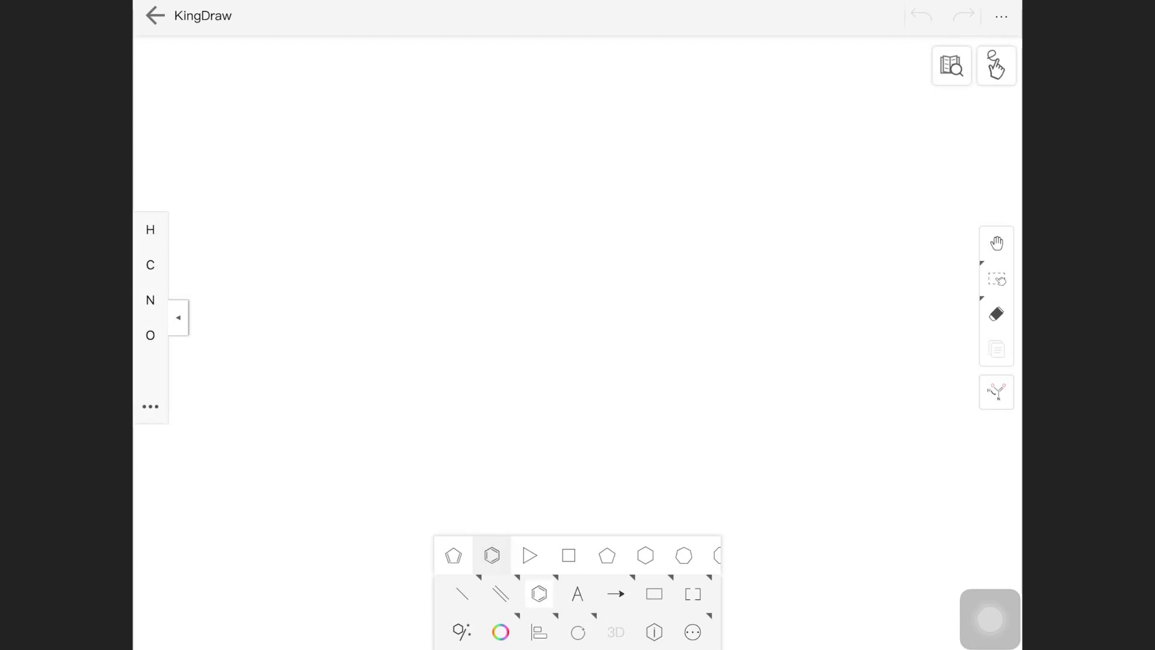
{"action": "left_click", "coordinate": [150, 406]}
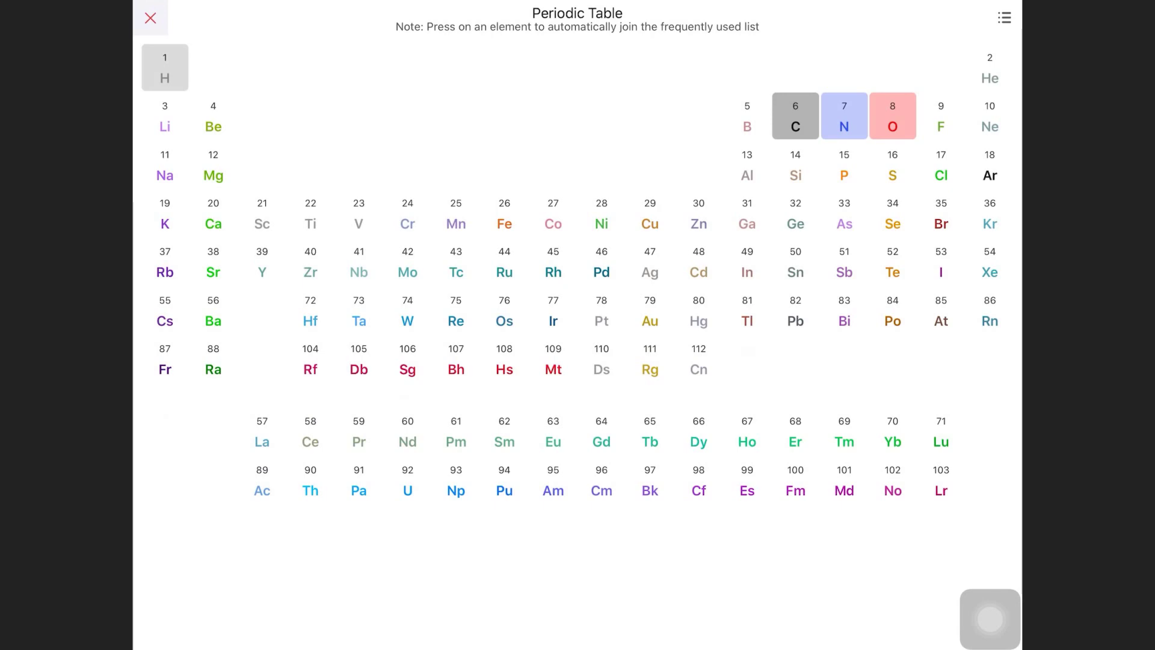
{"action": "left_click", "coordinate": [504, 224]}
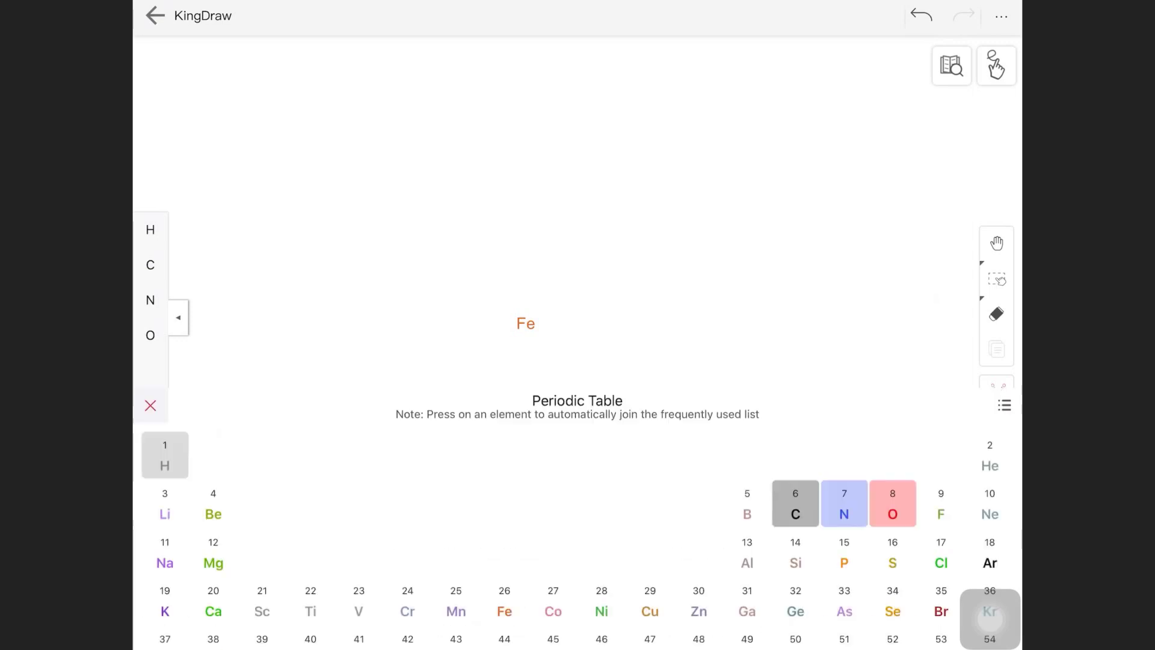
{"action": "left_click", "coordinate": [650, 225]}
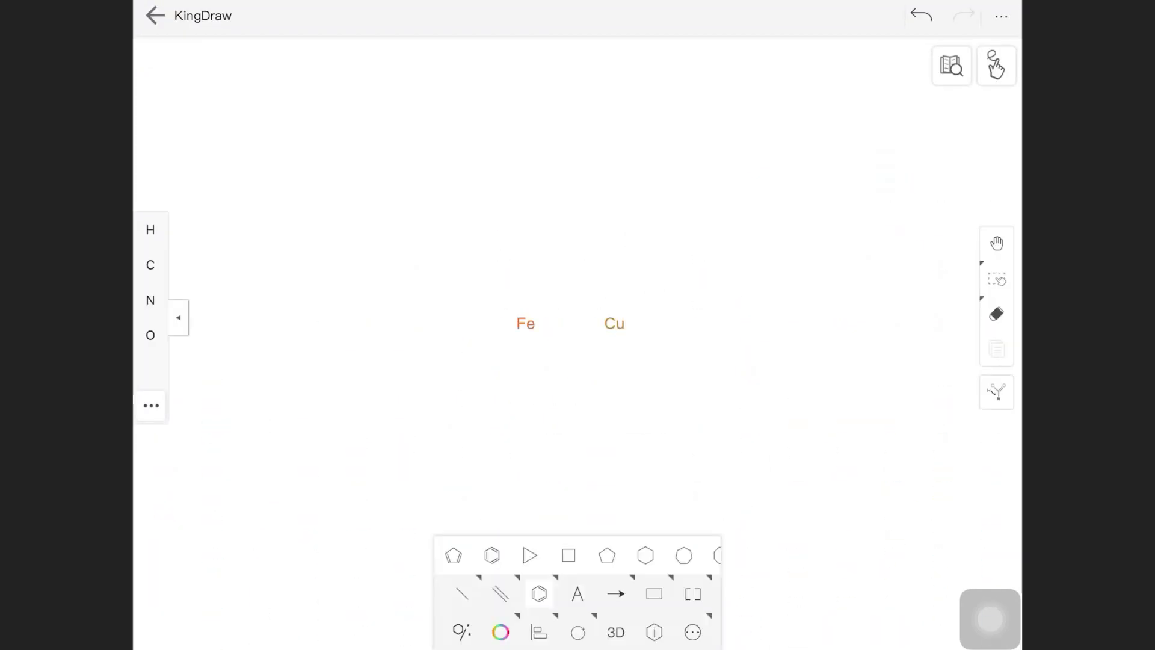
{"action": "left_click", "coordinate": [150, 407]}
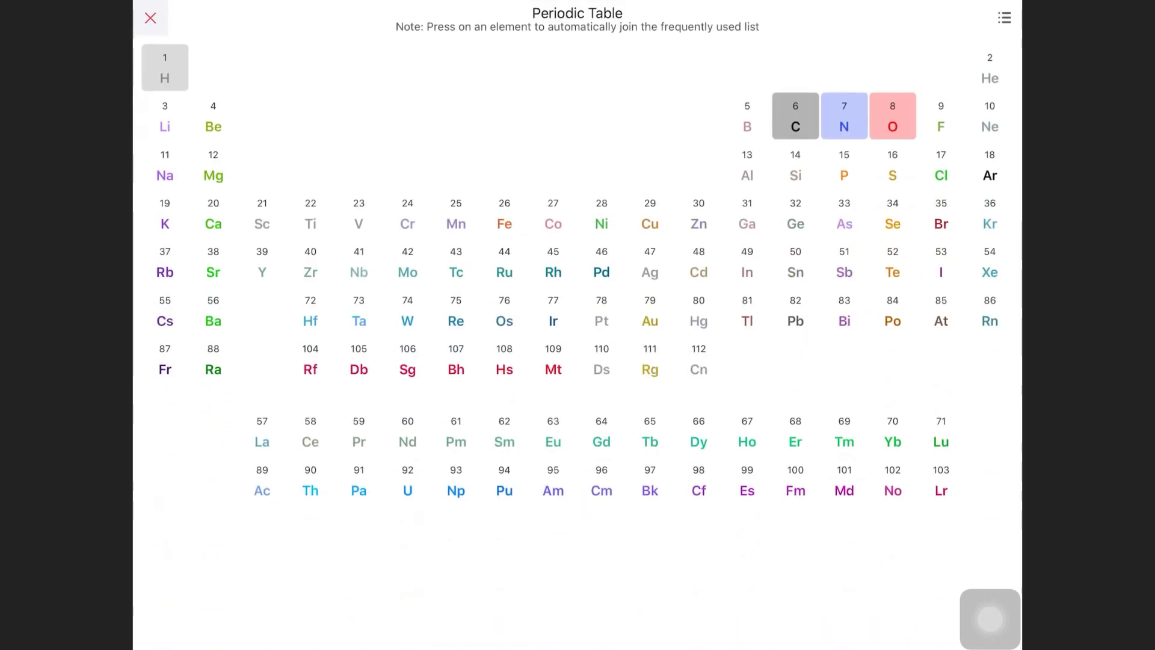
{"action": "left_click", "coordinate": [795, 175]}
{"action": "left_click", "coordinate": [843, 176]}
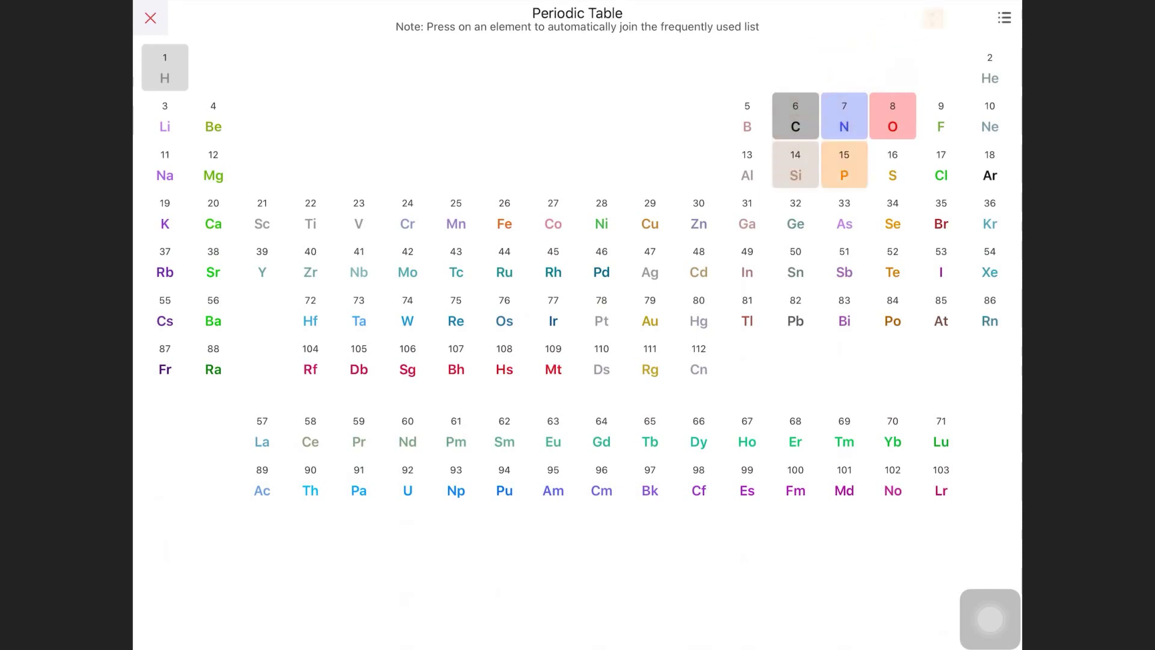
{"action": "left_click", "coordinate": [892, 175]}
{"action": "left_click", "coordinate": [941, 175]}
{"action": "left_click", "coordinate": [149, 18]}
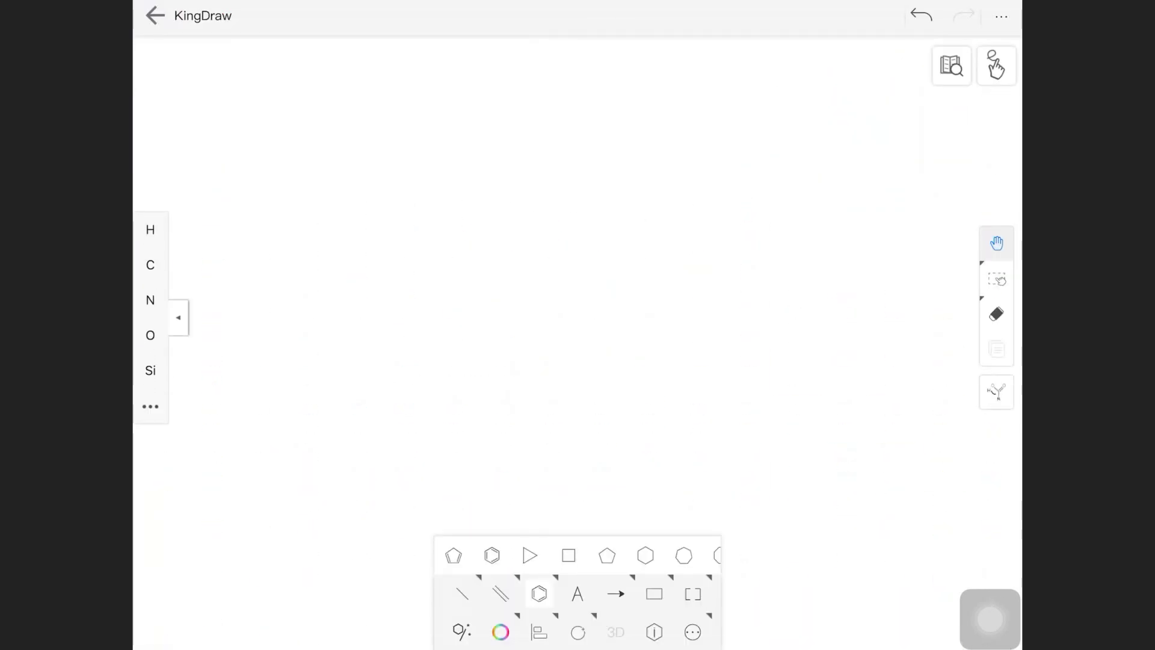
{"action": "left_click", "coordinate": [150, 407]}
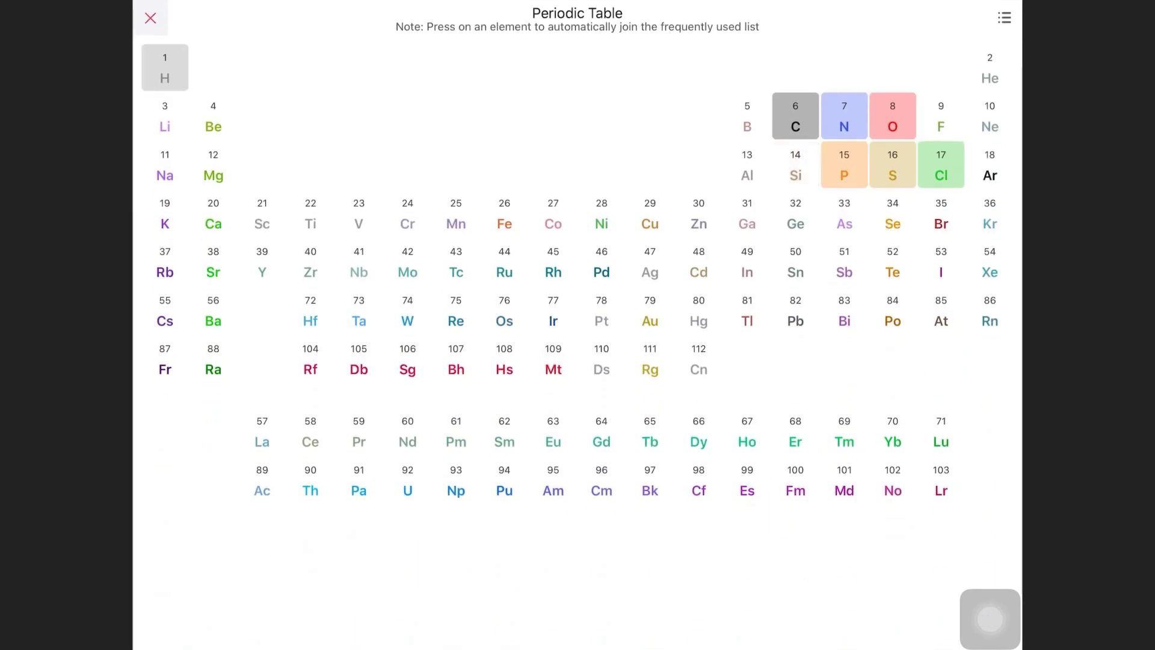
{"action": "left_click", "coordinate": [843, 165]}
{"action": "left_click", "coordinate": [892, 165]}
{"action": "left_click", "coordinate": [942, 164]}
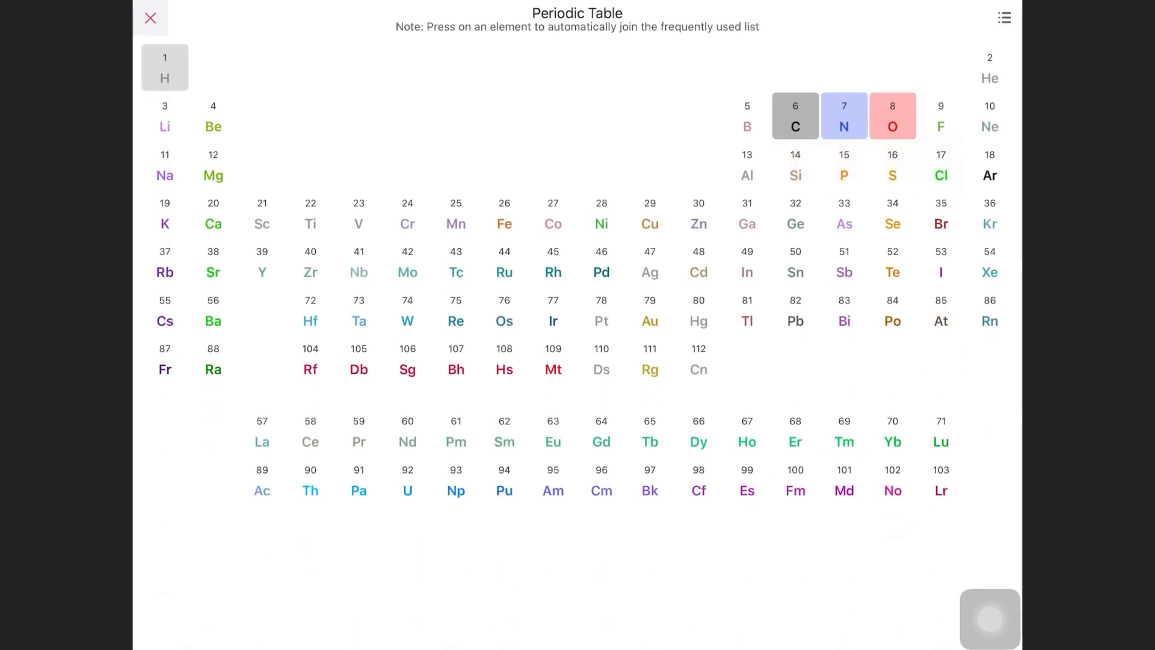
{"action": "left_click", "coordinate": [150, 18]}
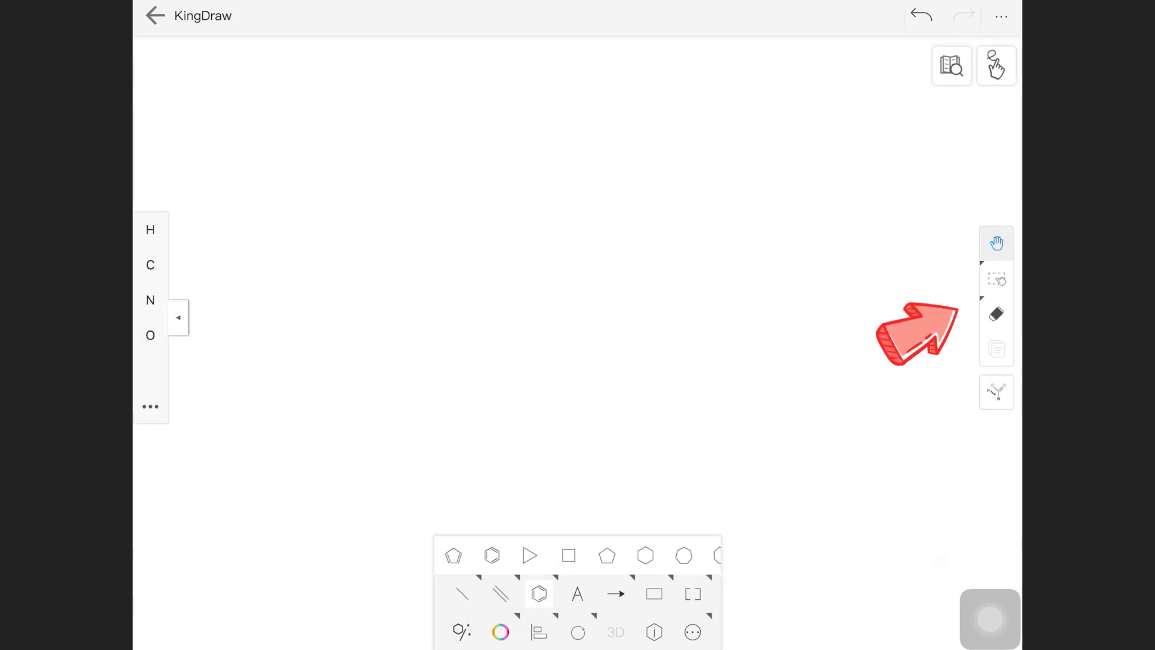
- Place a benzene ring at the centre, pan it left, and select it
{"action": "left_click", "coordinate": [492, 555]}
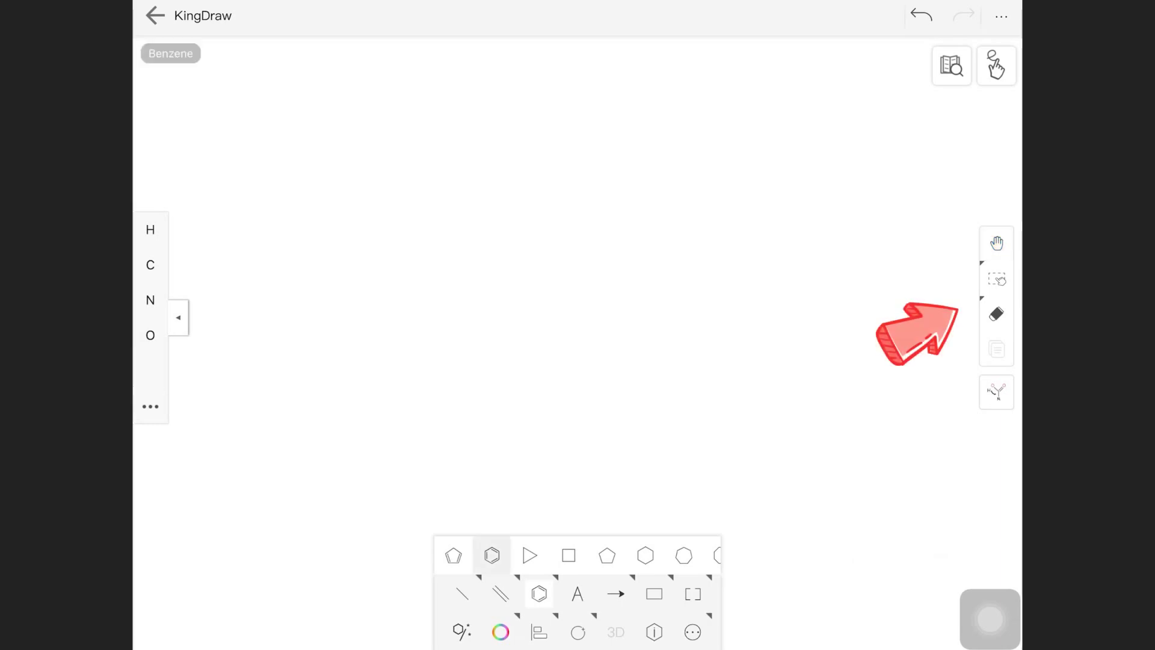
{"action": "left_click", "coordinate": [578, 304]}
{"action": "left_click", "coordinate": [996, 242]}
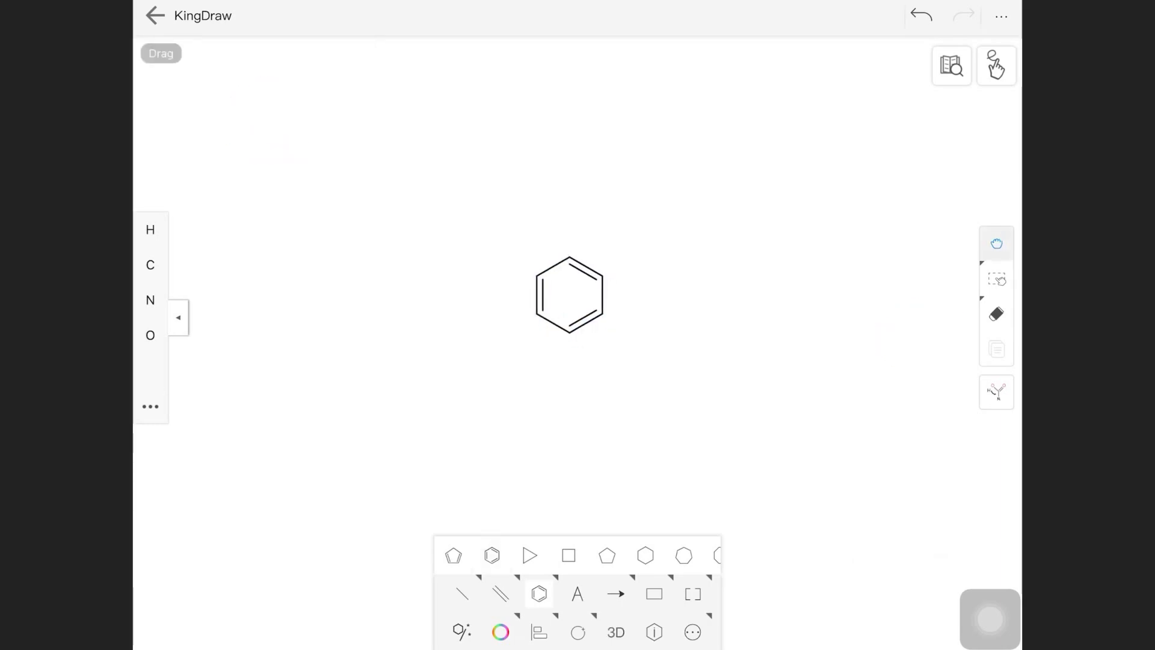
{"action": "mouse_move", "coordinate": [568, 291]}
{"action": "left_mouse_down"}
{"action": "mouse_move", "coordinate": [614, 328]}
{"action": "mouse_move", "coordinate": [631, 315]}
{"action": "mouse_move", "coordinate": [543, 313]}
{"action": "left_mouse_up"}
{"action": "left_click", "coordinate": [996, 280]}
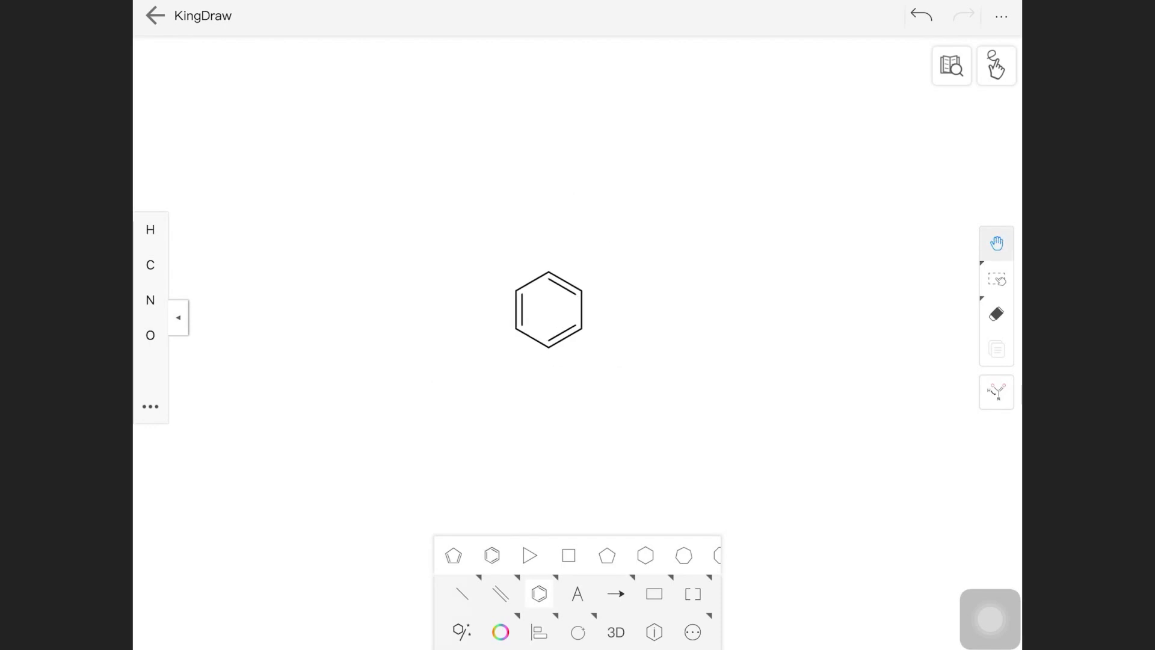
{"action": "left_click", "coordinate": [550, 310]}
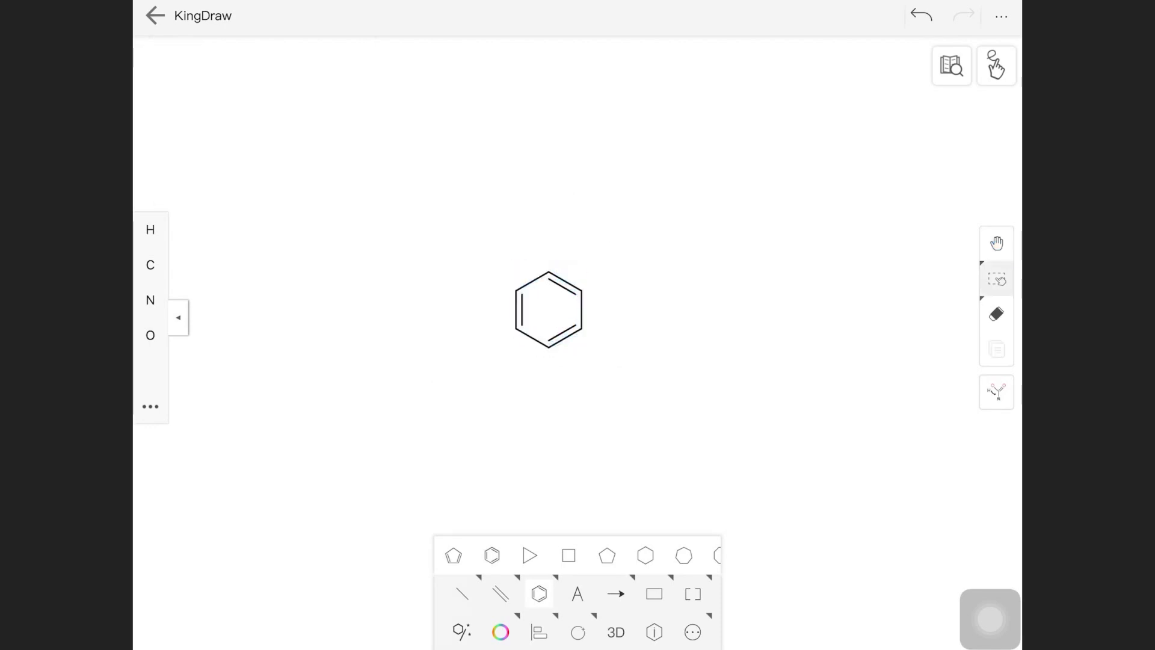
- Erase three ring bonds to leave a butadiene chain, then restore them
{"action": "left_click", "coordinate": [996, 313]}
{"action": "left_click_drag", "start_coordinate": [584, 307], "coordinate": [529, 341]}
{"action": "left_click", "coordinate": [516, 331]}
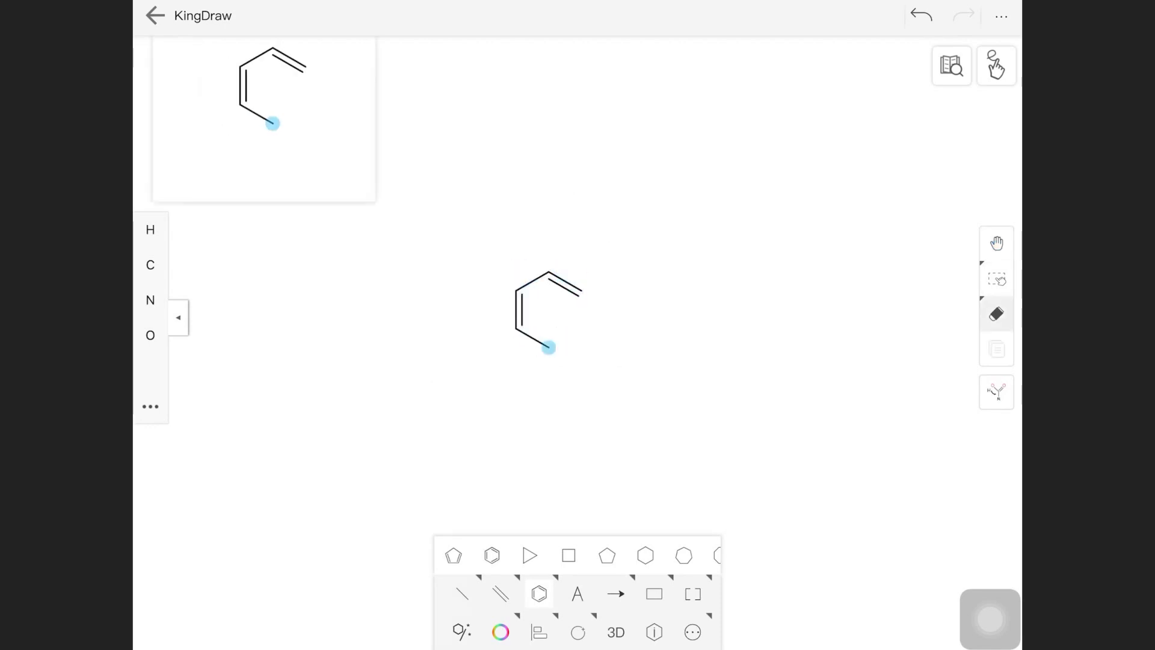
{"action": "left_click", "coordinate": [922, 15]}
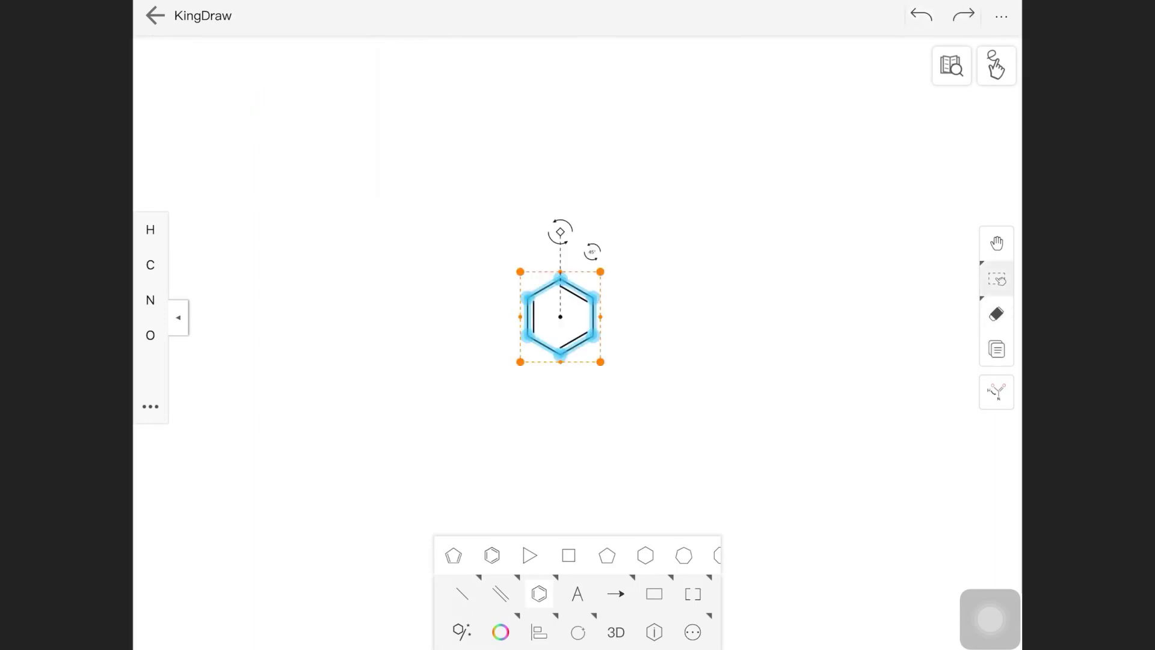
- Duplicate the ring into copies below, and preview the functional group panel
{"action": "left_click", "coordinate": [996, 349]}
{"action": "left_click", "coordinate": [557, 409]}
{"action": "left_click", "coordinate": [663, 419]}
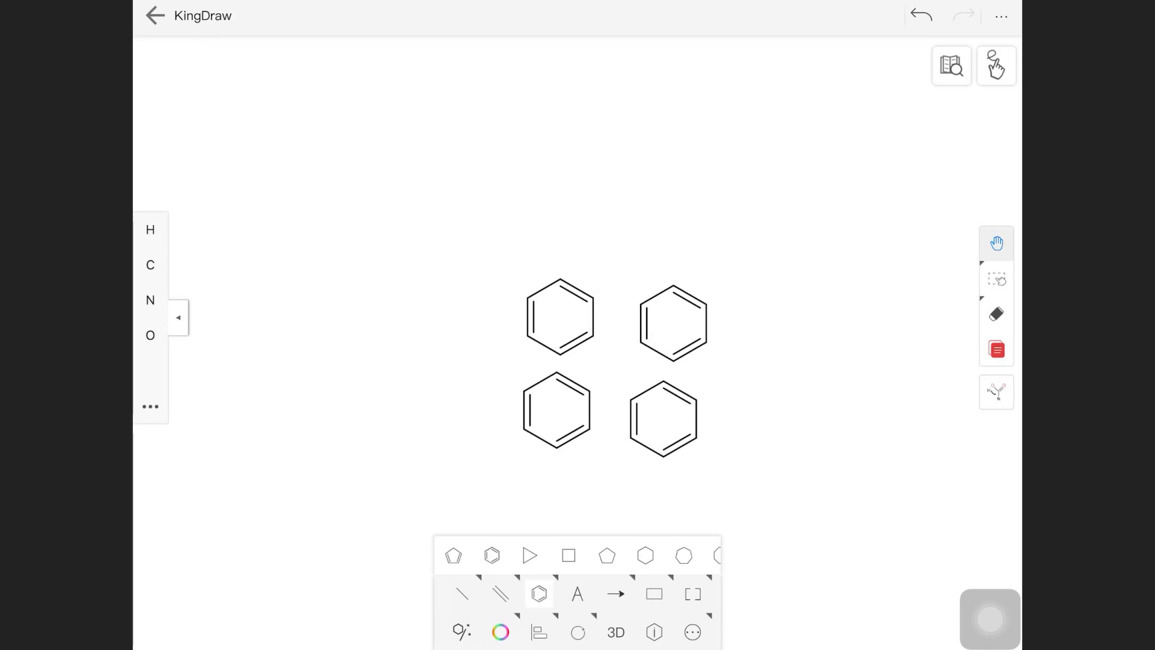
{"action": "left_click", "coordinate": [1018, 320]}
{"action": "left_click", "coordinate": [760, 316]}
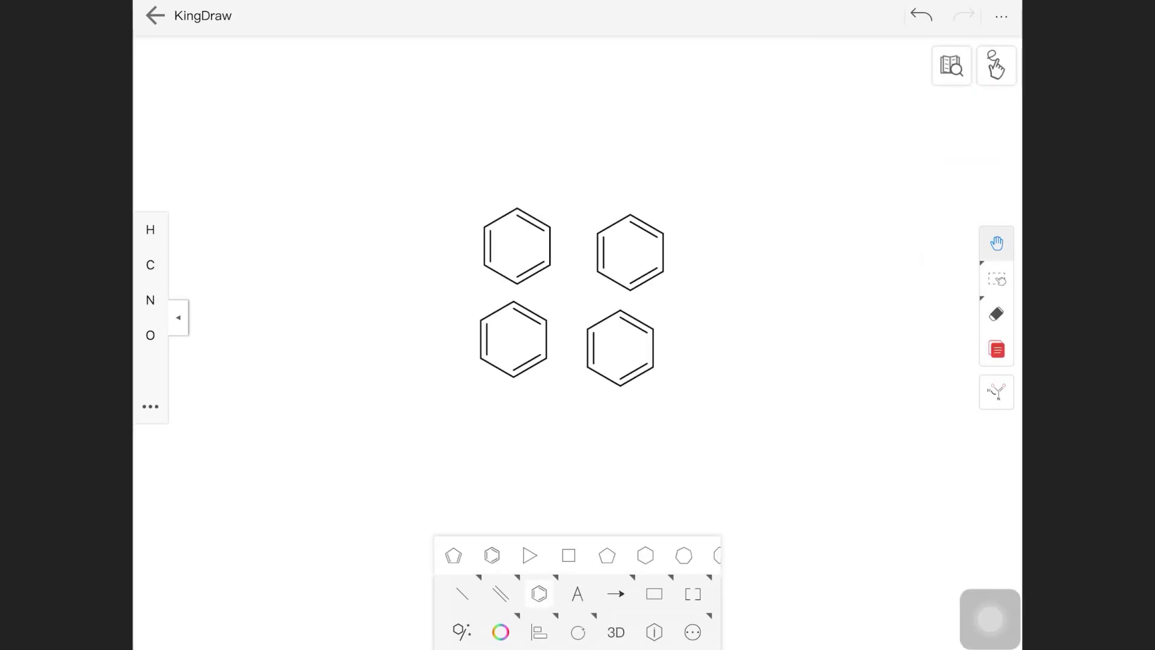
- Lasso-select three rings, then clear all four rings from the canvas
{"action": "left_click", "coordinate": [996, 278]}
{"action": "left_click", "coordinate": [956, 277]}
{"action": "left_click", "coordinate": [620, 348]}
{"action": "mouse_move", "coordinate": [579, 203]}
{"action": "left_mouse_down"}
{"action": "mouse_move", "coordinate": [570, 435]}
{"action": "mouse_move", "coordinate": [550, 298]}
{"action": "left_mouse_up"}
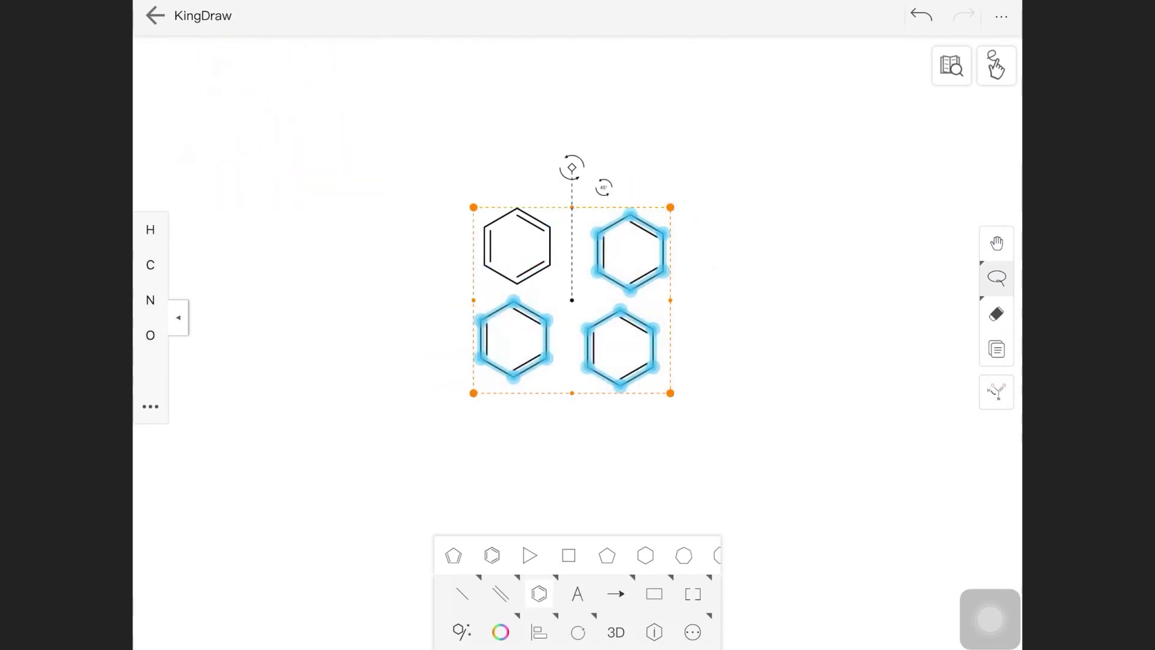
{"action": "left_click", "coordinate": [997, 313]}
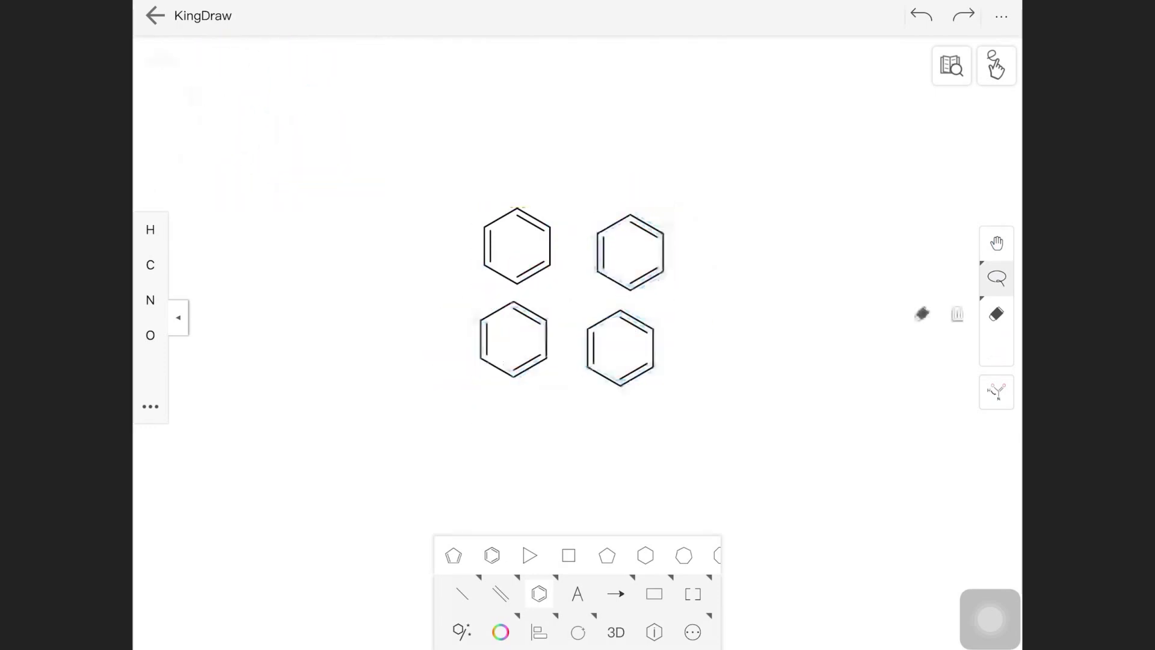
{"action": "left_click", "coordinate": [956, 313]}
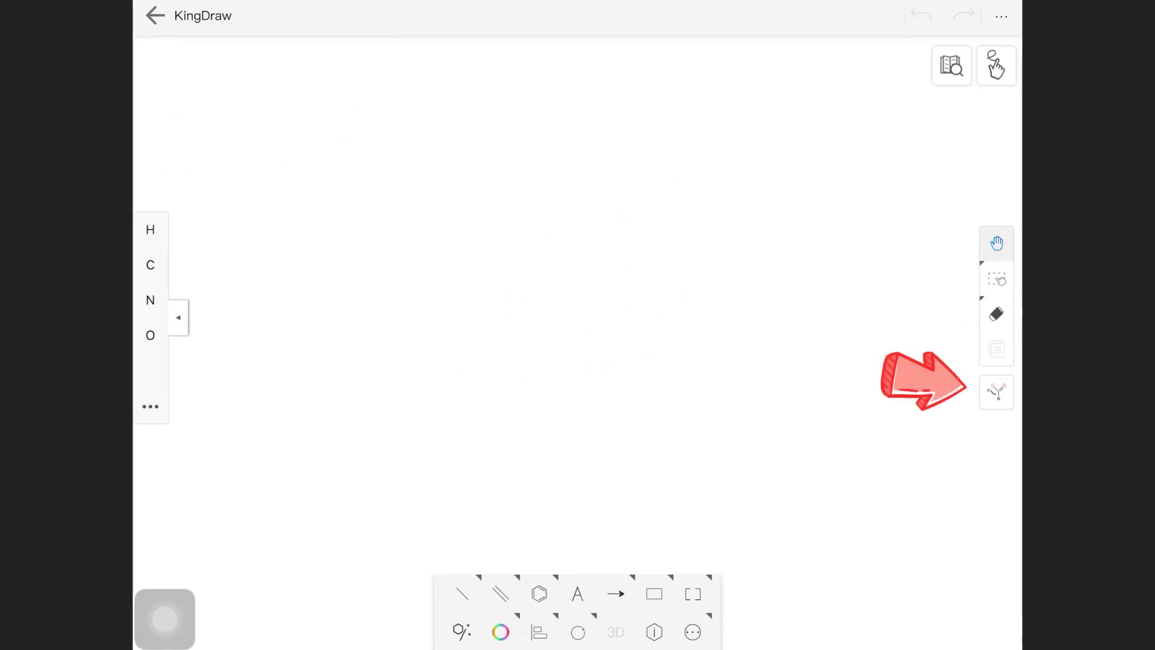
- Place a benzene ring and draw a side-chain bond from one vertex
{"action": "left_click", "coordinate": [539, 593]}
{"action": "left_click", "coordinate": [586, 311]}
{"action": "left_click", "coordinate": [620, 290]}
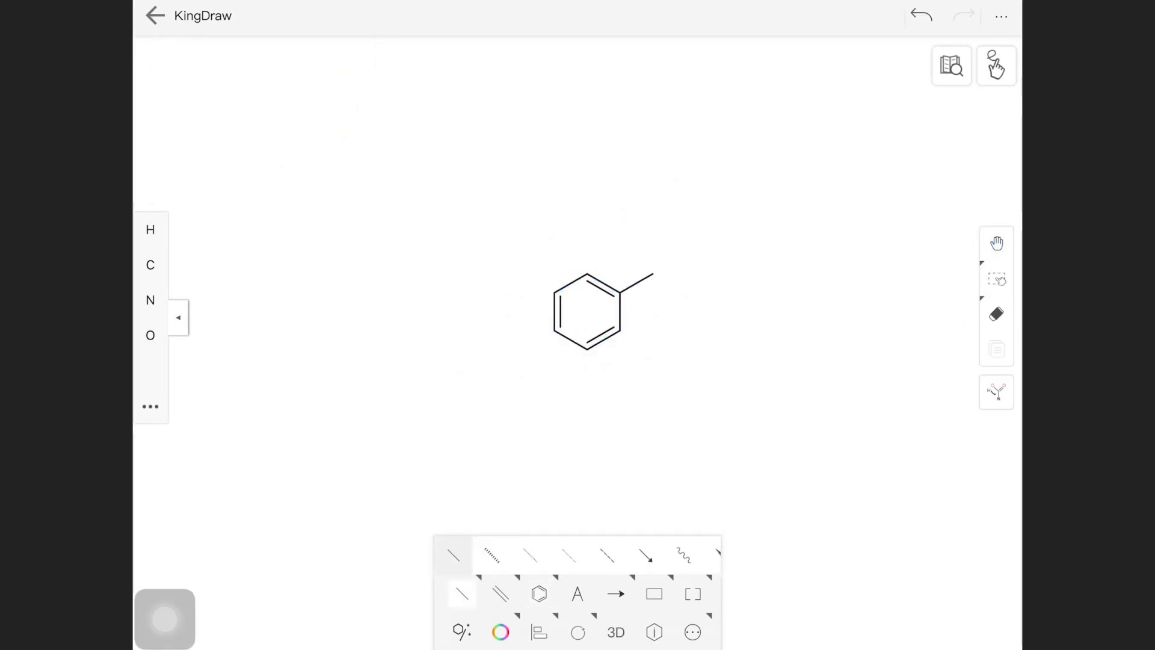
{"action": "left_click_drag", "start_coordinate": [1015, 315], "coordinate": [812, 316]}
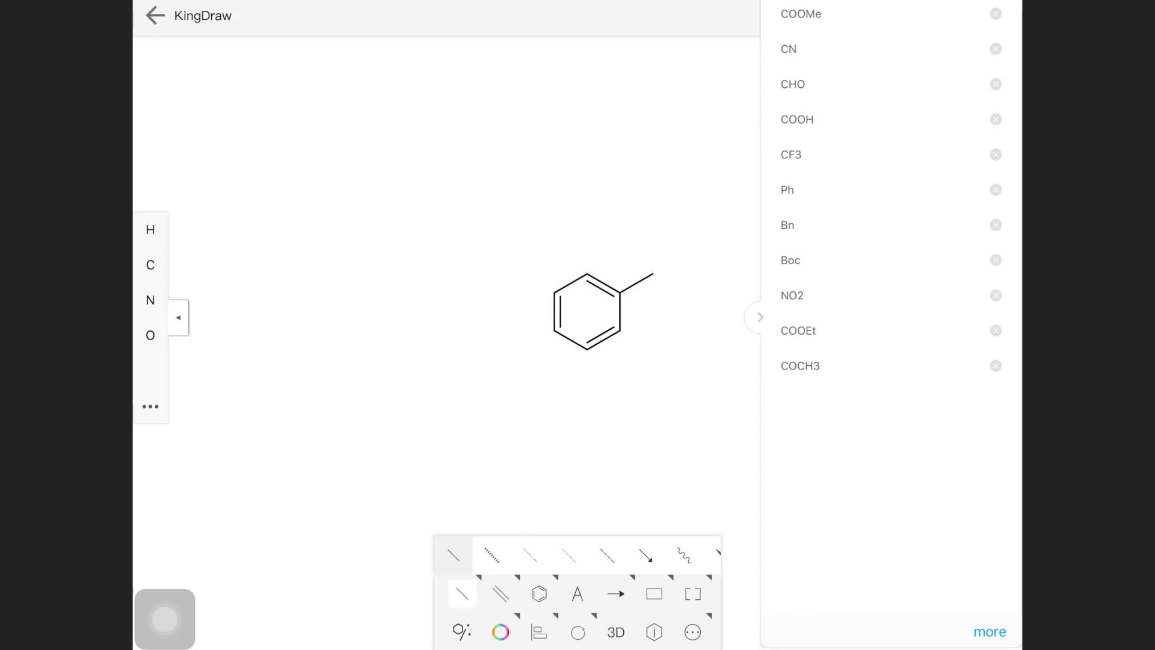
- Turn the side chain into CHO, then COOH, and browse the full common-groups list
{"action": "left_click", "coordinate": [792, 84]}
{"action": "left_click_drag", "start_coordinate": [1015, 315], "coordinate": [812, 316]}
{"action": "left_click", "coordinate": [797, 151]}
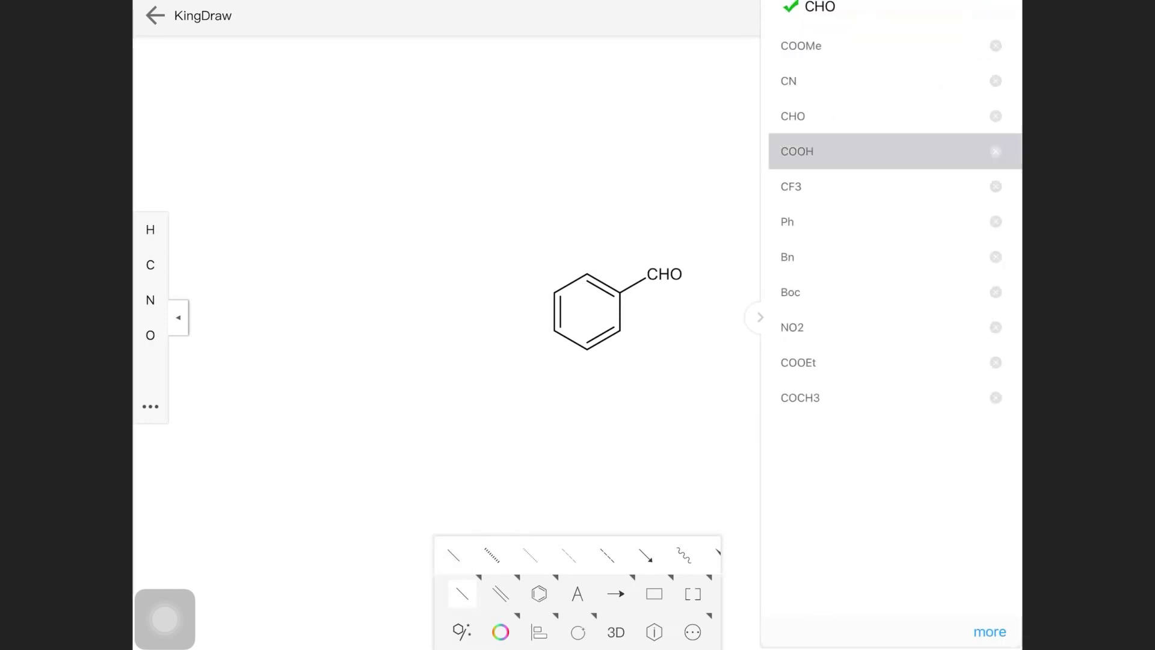
{"action": "left_click_drag", "start_coordinate": [1015, 316], "coordinate": [812, 316]}
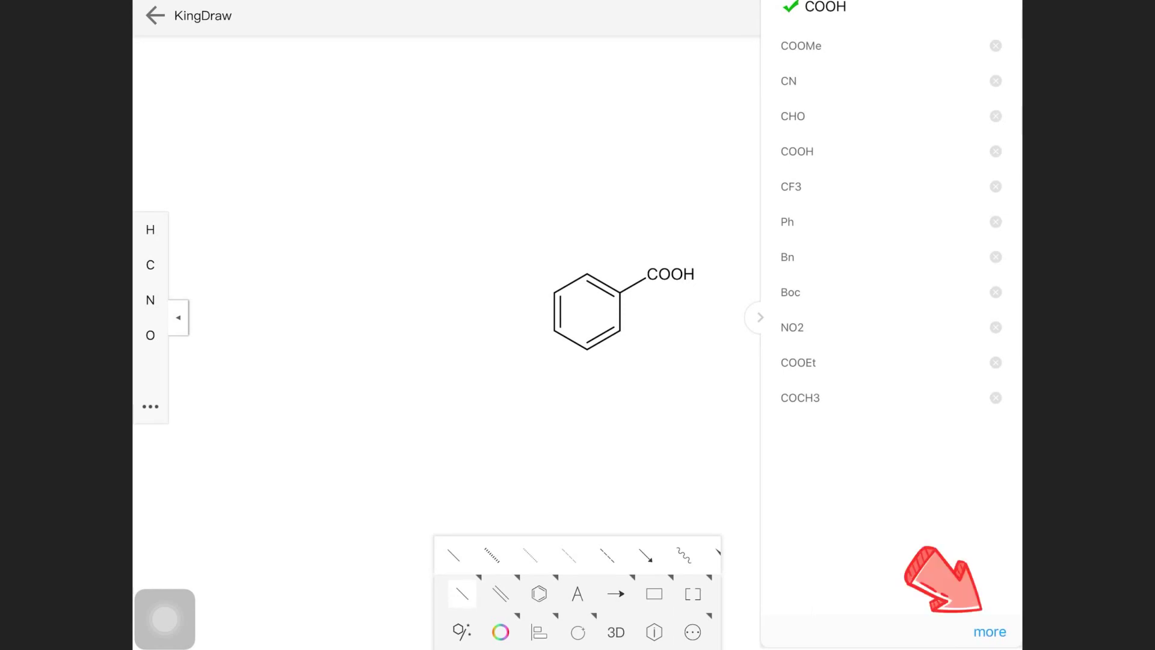
{"action": "left_click", "coordinate": [991, 632]}
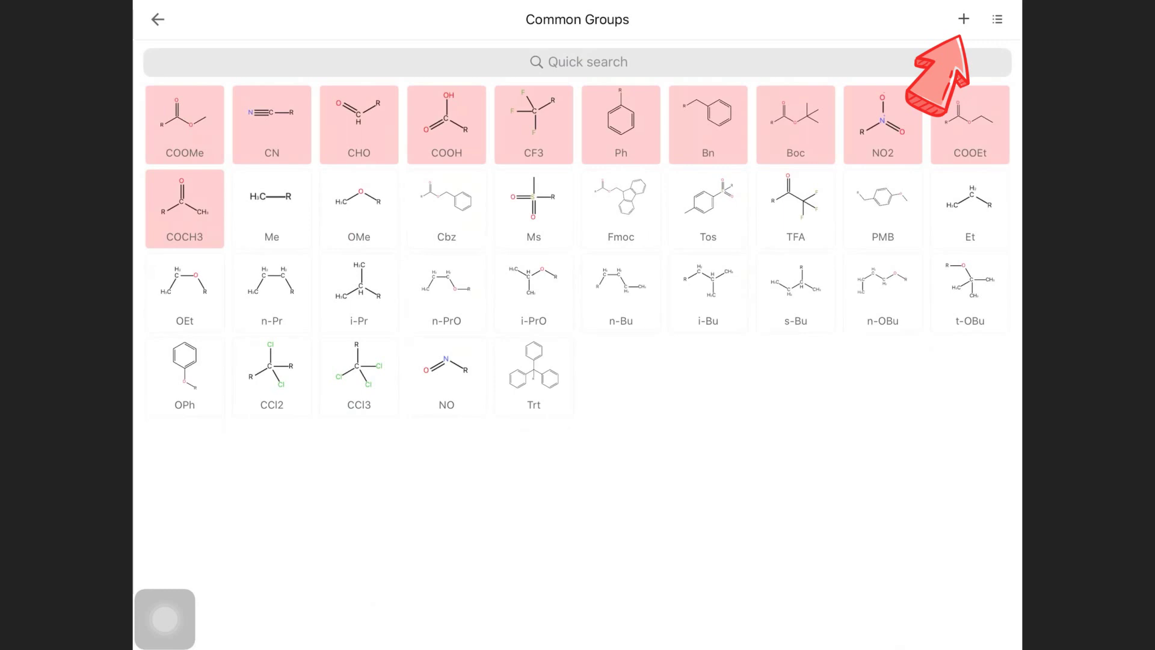
{"action": "left_click", "coordinate": [963, 19]}
- Draw a phenyl ester on a benzene ring with an R attachment point
{"action": "left_click", "coordinate": [539, 593]}
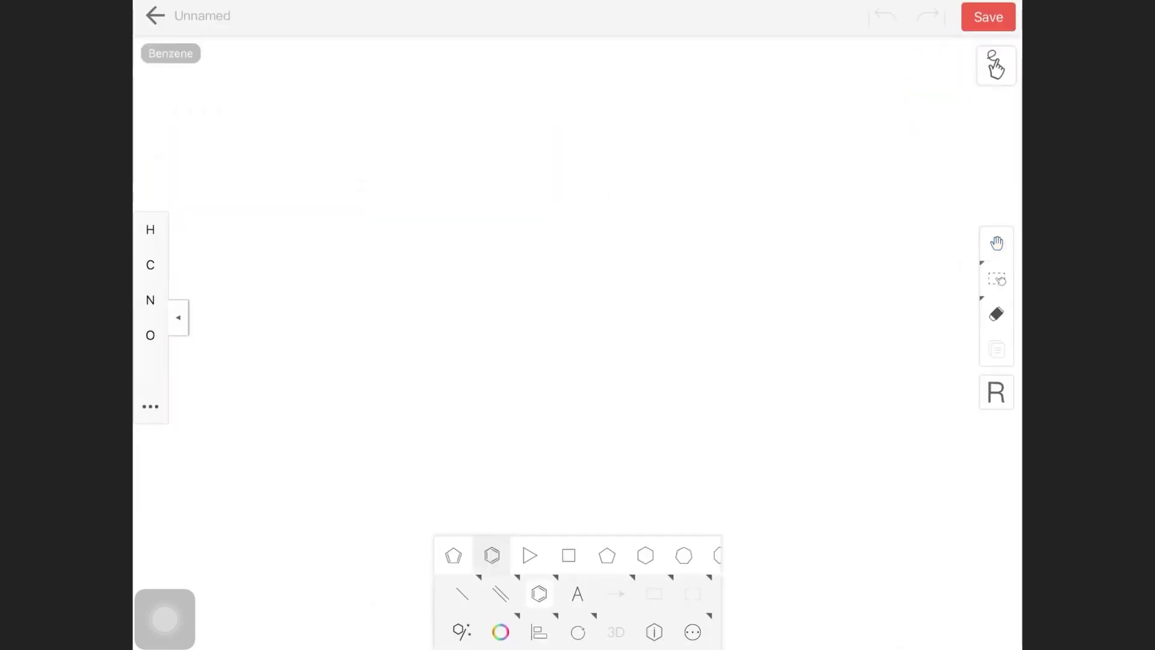
{"action": "left_click", "coordinate": [637, 296]}
{"action": "left_click", "coordinate": [462, 594]}
{"action": "left_click_drag", "start_coordinate": [604, 313], "coordinate": [508, 333]}
{"action": "left_click", "coordinate": [540, 279]}
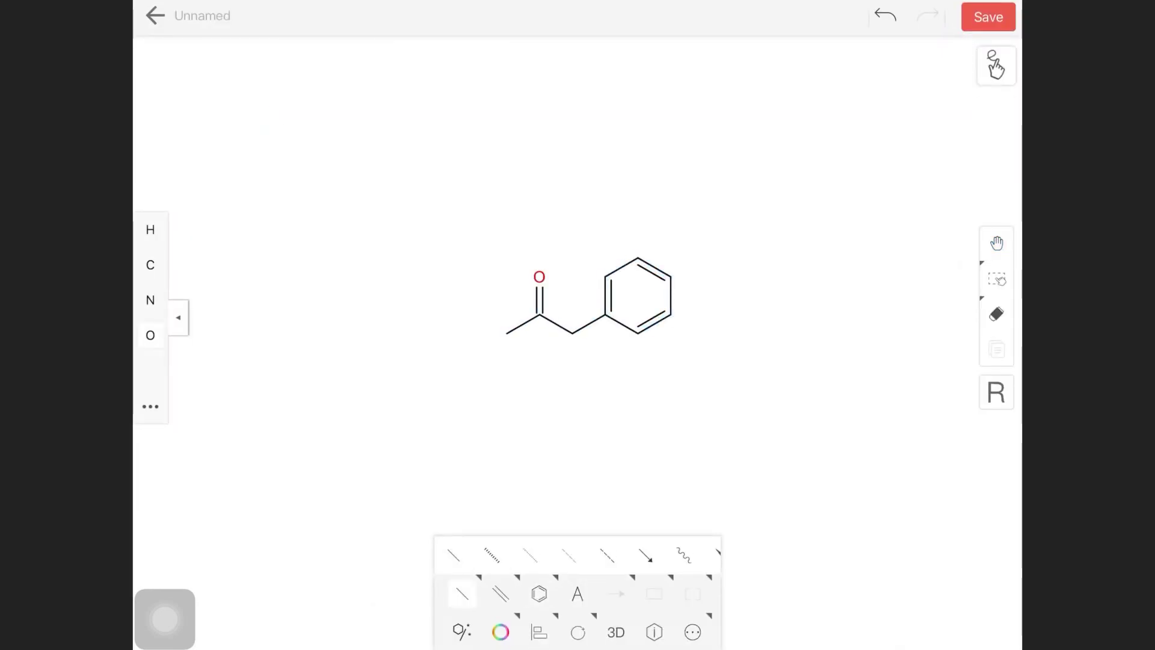
{"action": "left_click", "coordinate": [572, 332]}
{"action": "left_click", "coordinate": [996, 392]}
{"action": "left_click", "coordinate": [508, 333]}
{"action": "type", "text": "COOPh"}
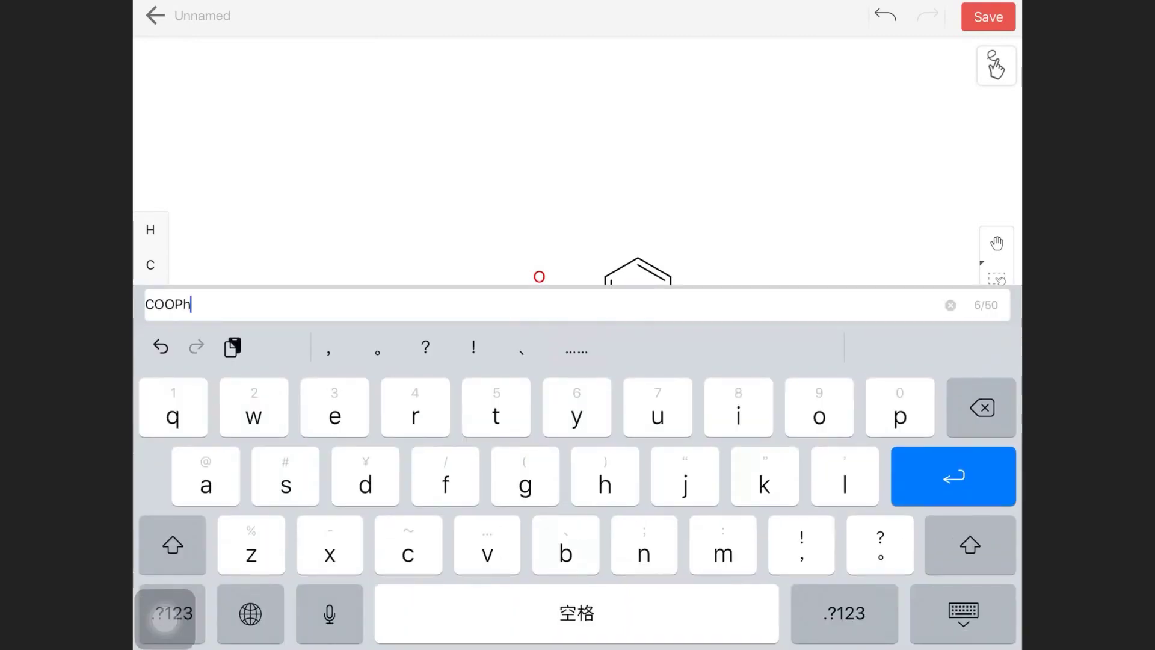
- Save the group as COOPh and apply it to the benzoic acid drawing
{"action": "key", "text": "Return"}
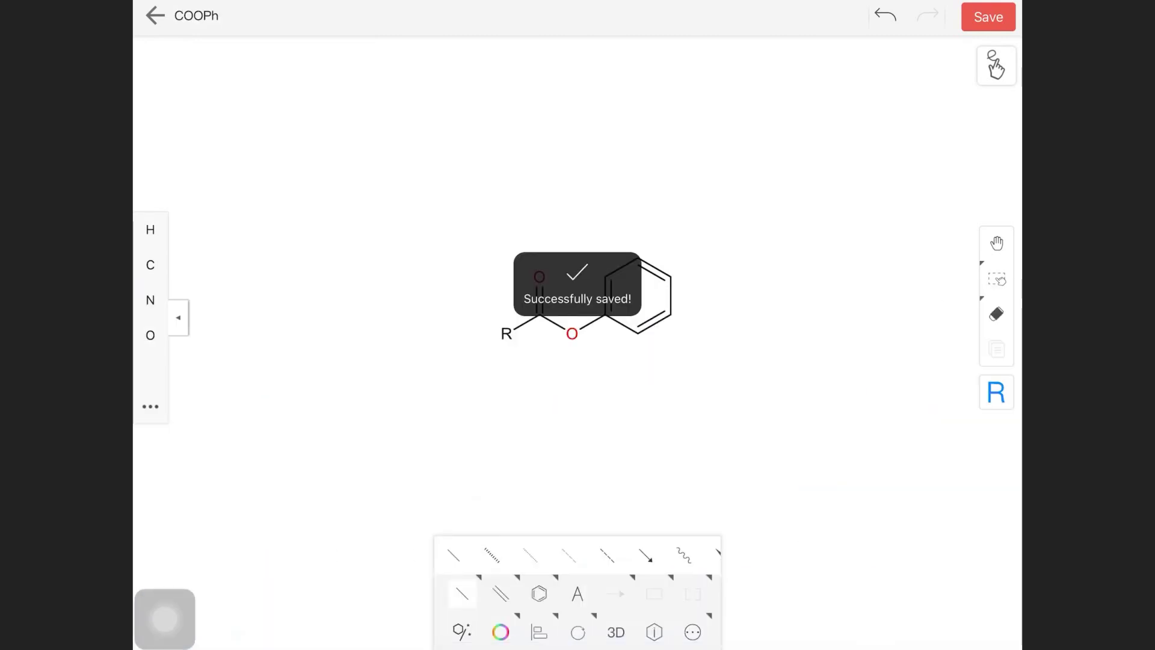
{"action": "left_click", "coordinate": [156, 16]}
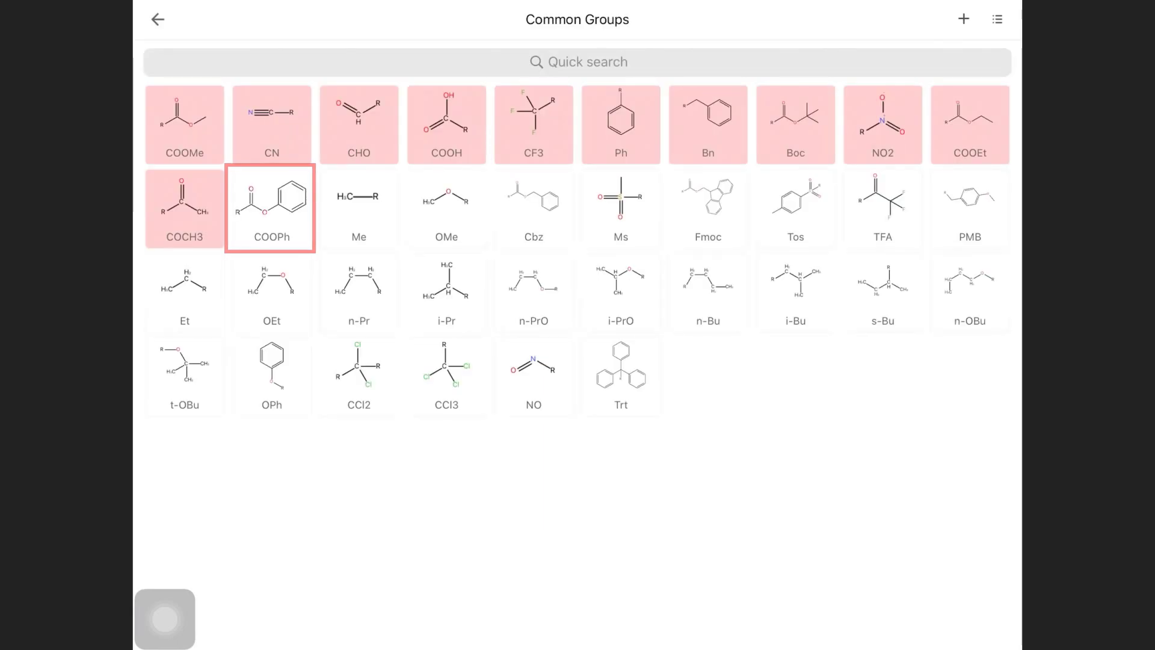
{"action": "left_click", "coordinate": [157, 19]}
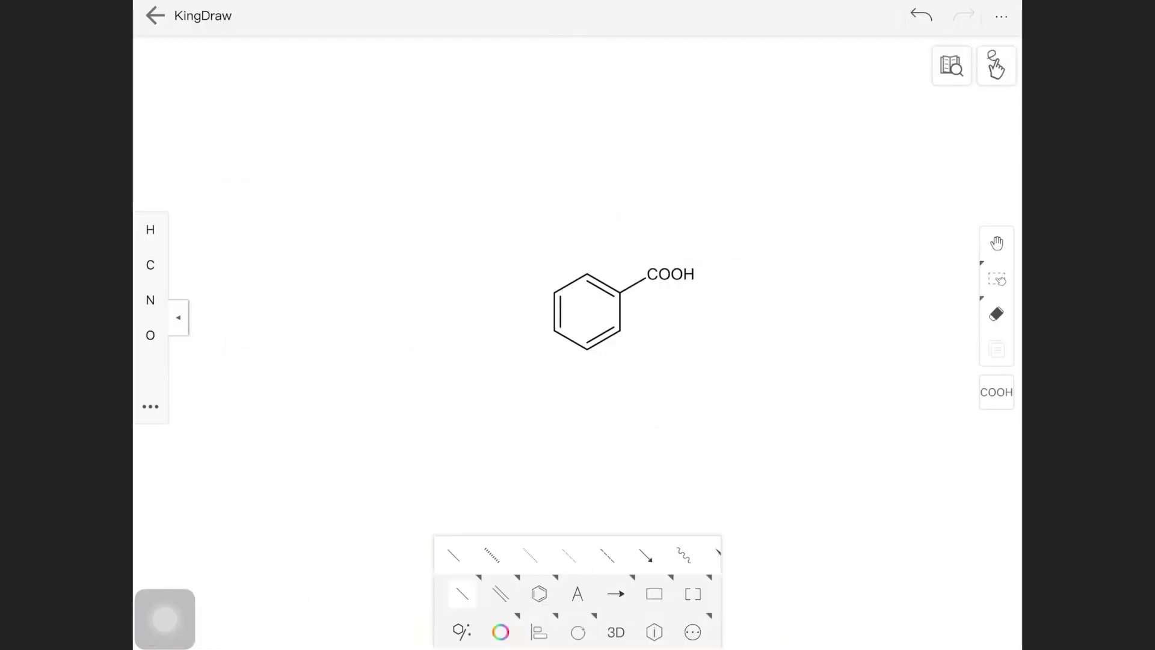
{"action": "left_click", "coordinate": [670, 273]}
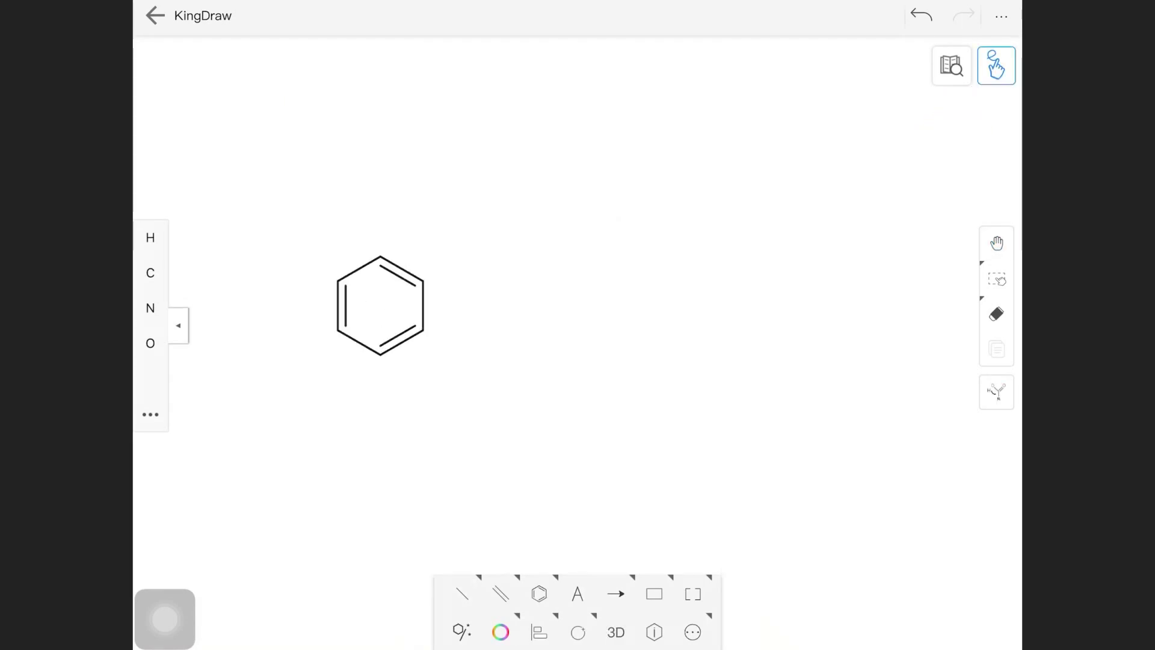
- Hand-sketch the hashed and wedged bonds and the phenyl ring with its bonds
{"action": "left_click_drag", "start_coordinate": [511, 280], "coordinate": [551, 257]}
{"action": "left_click_drag", "start_coordinate": [511, 332], "coordinate": [551, 355]}
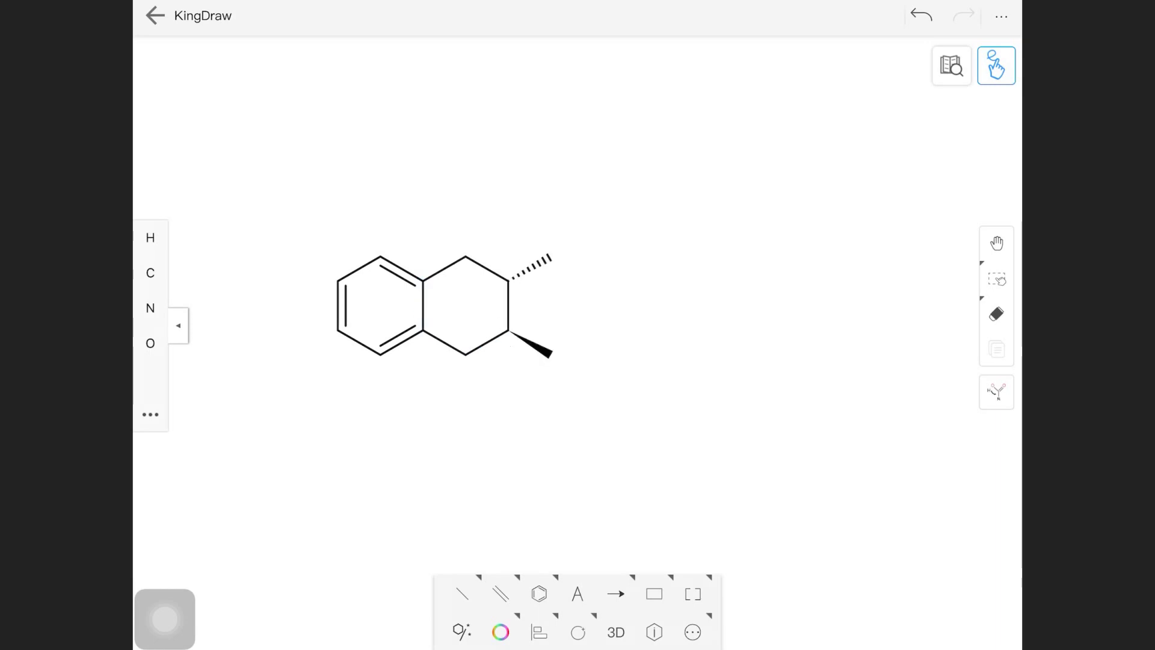
{"action": "left_click_drag", "start_coordinate": [551, 257], "coordinate": [593, 185]}
{"action": "mouse_move", "coordinate": [604, 147]}
{"action": "left_mouse_down"}
{"action": "mouse_move", "coordinate": [593, 185]}
{"action": "mouse_move", "coordinate": [679, 182]}
{"action": "left_mouse_up"}
- Add the OH groups and ring oxygen, then pan the molecule toward the centre
{"action": "left_click_drag", "start_coordinate": [599, 119], "coordinate": [597, 126]}
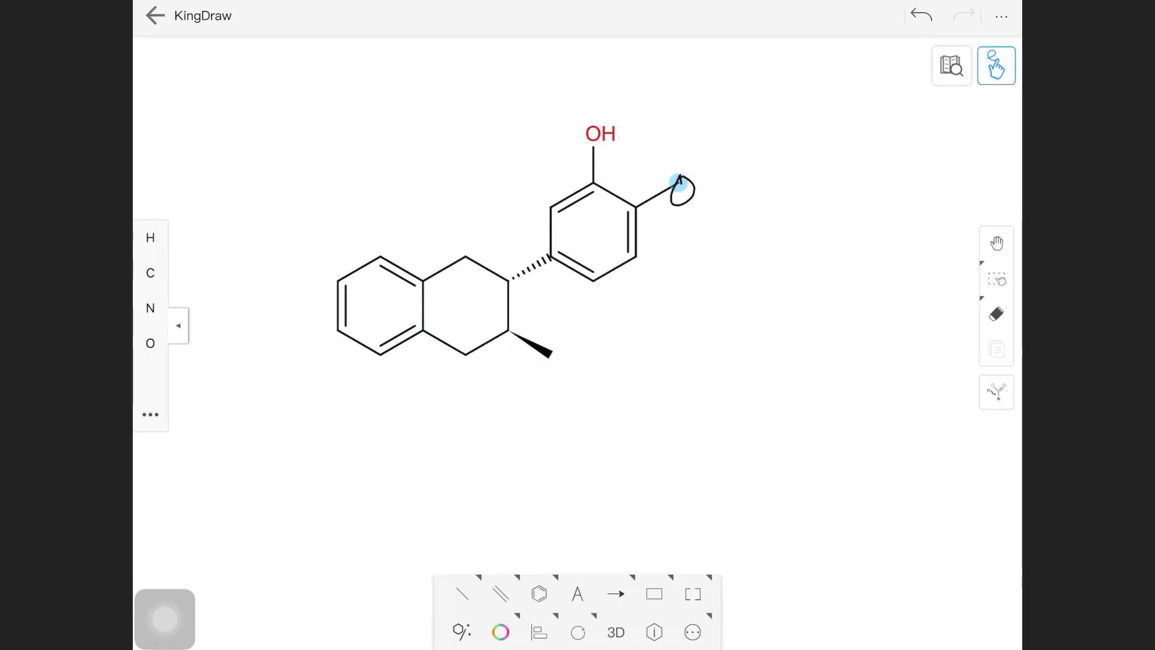
{"action": "left_click_drag", "start_coordinate": [682, 179], "coordinate": [678, 186]}
{"action": "left_click_drag", "start_coordinate": [550, 354], "coordinate": [547, 355]}
{"action": "left_click_drag", "start_coordinate": [466, 249], "coordinate": [464, 255]}
{"action": "mouse_move", "coordinate": [298, 257]}
{"action": "left_mouse_down"}
{"action": "mouse_move", "coordinate": [339, 279]}
{"action": "mouse_move", "coordinate": [295, 256]}
{"action": "left_mouse_up"}
{"action": "left_click_drag", "start_coordinate": [381, 354], "coordinate": [379, 403]}
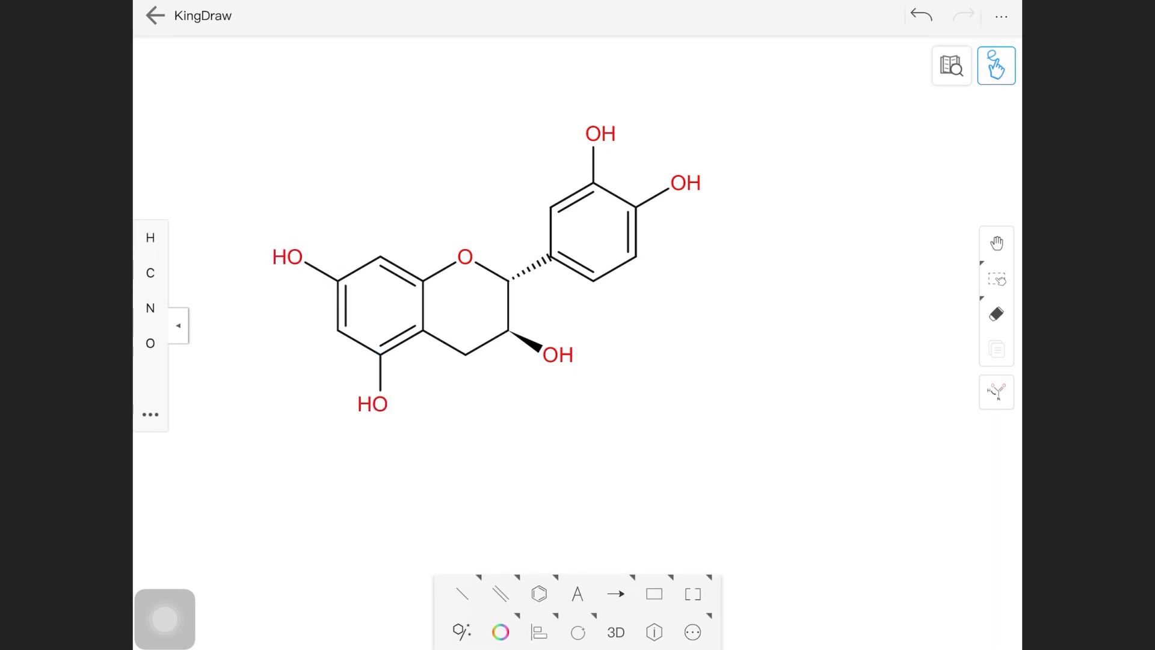
{"action": "left_click", "coordinate": [997, 243]}
{"action": "mouse_move", "coordinate": [542, 317]}
{"action": "left_mouse_down"}
{"action": "mouse_move", "coordinate": [608, 334]}
{"action": "mouse_move", "coordinate": [654, 330]}
{"action": "left_mouse_up"}
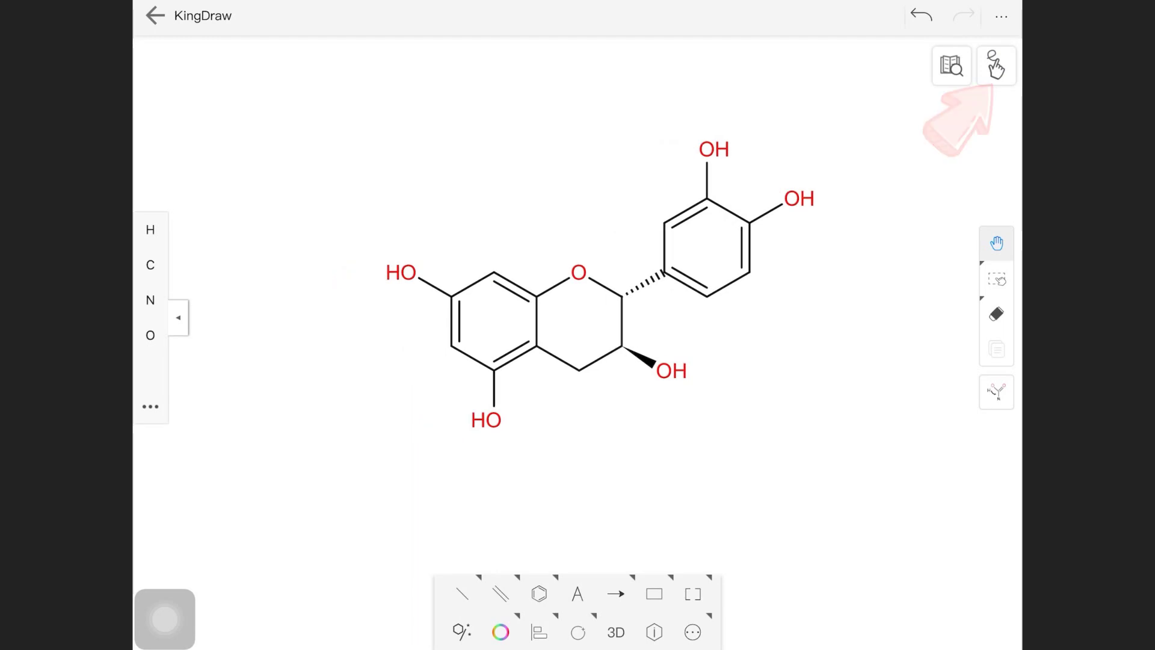
{"action": "left_click", "coordinate": [997, 65]}
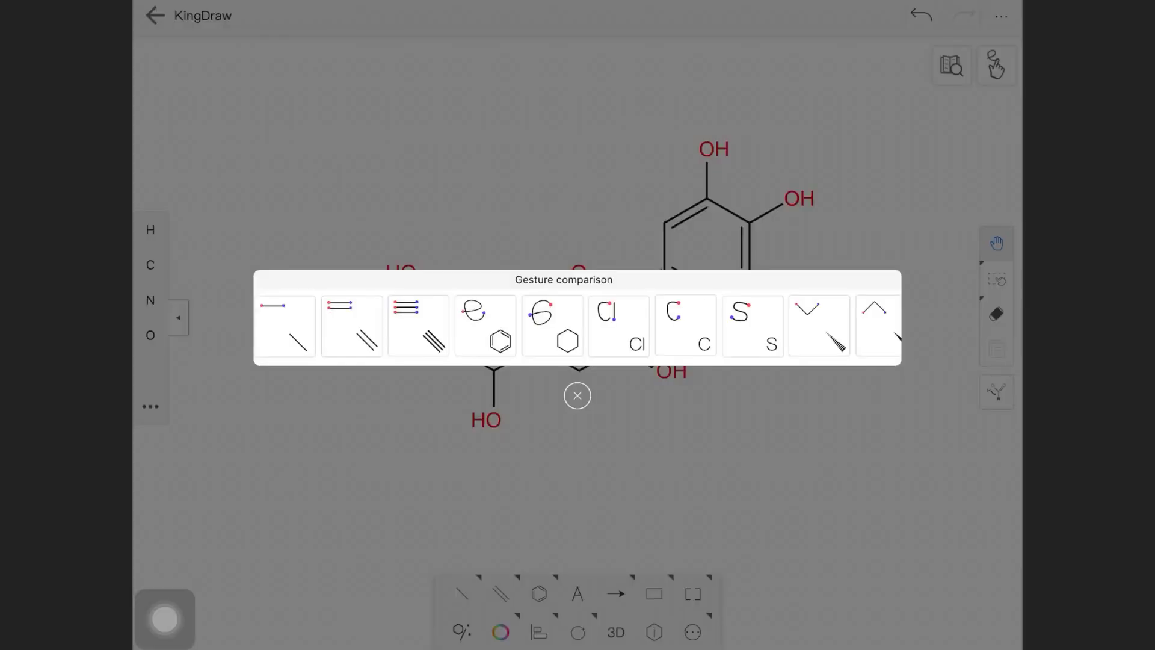
{"action": "scroll", "coordinate": [578, 325], "scroll_direction": "right", "scroll_amount": 5}
{"action": "scroll", "coordinate": [578, 325], "scroll_direction": "left", "scroll_amount": 5}
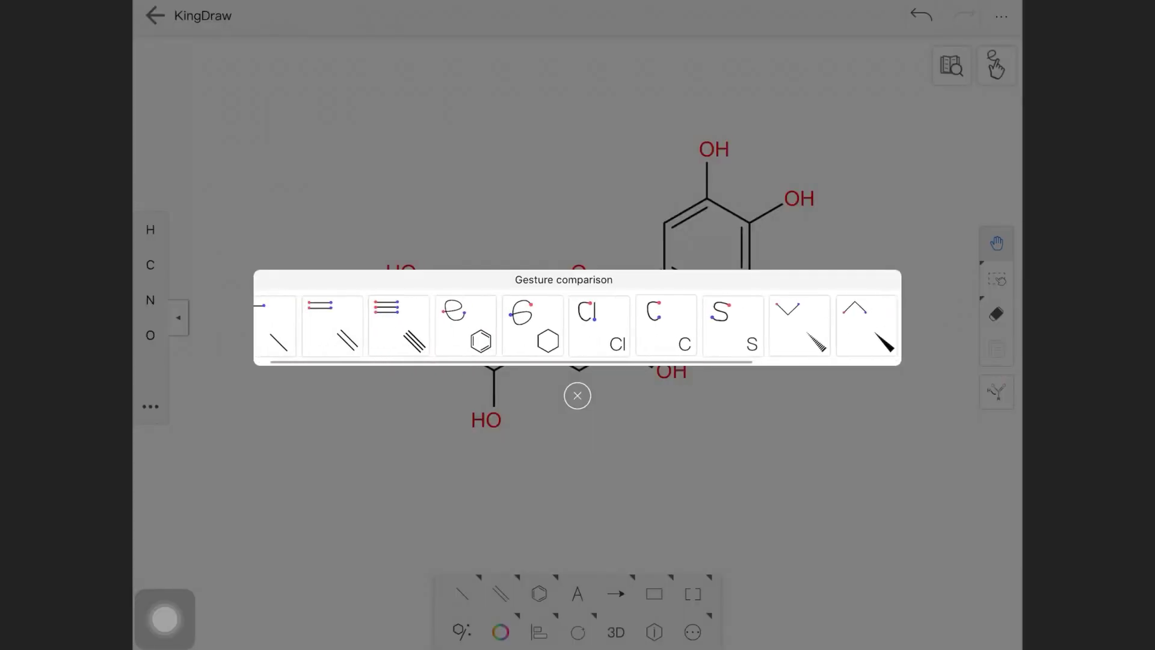
{"action": "scroll", "coordinate": [577, 325], "scroll_direction": "right", "scroll_amount": 2}
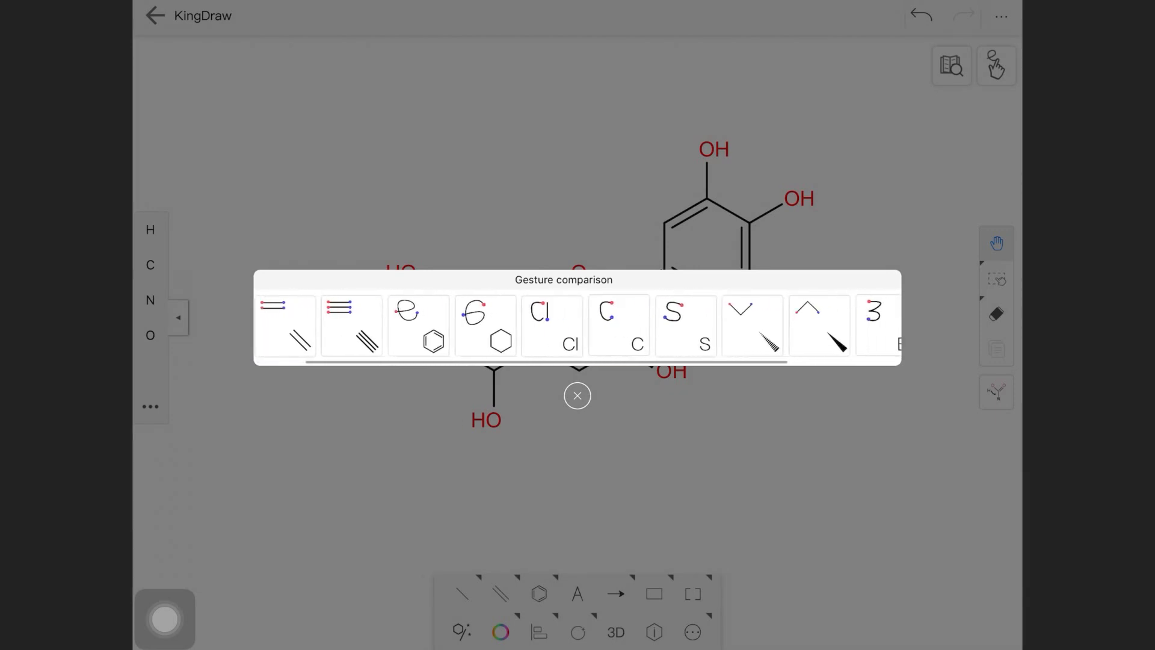
{"action": "left_click", "coordinate": [578, 395]}
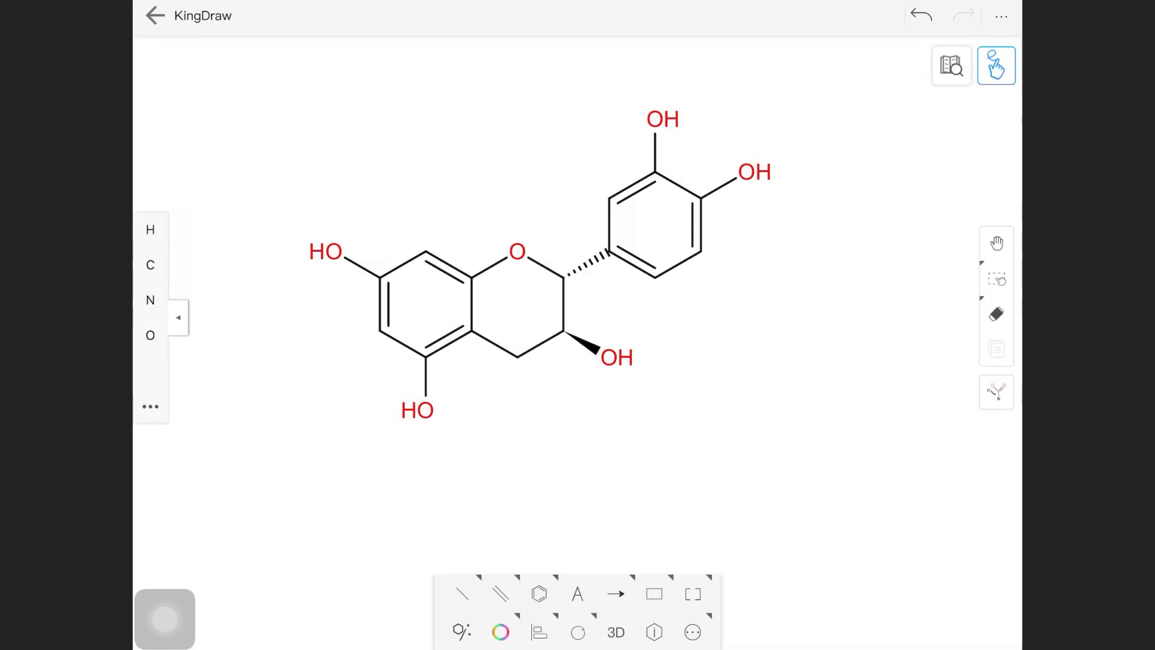
- Search KDpedia for the whole structure, open catechin, and expand Structures, Identifiers and Properties
{"action": "key", "text": "ctrl+a"}
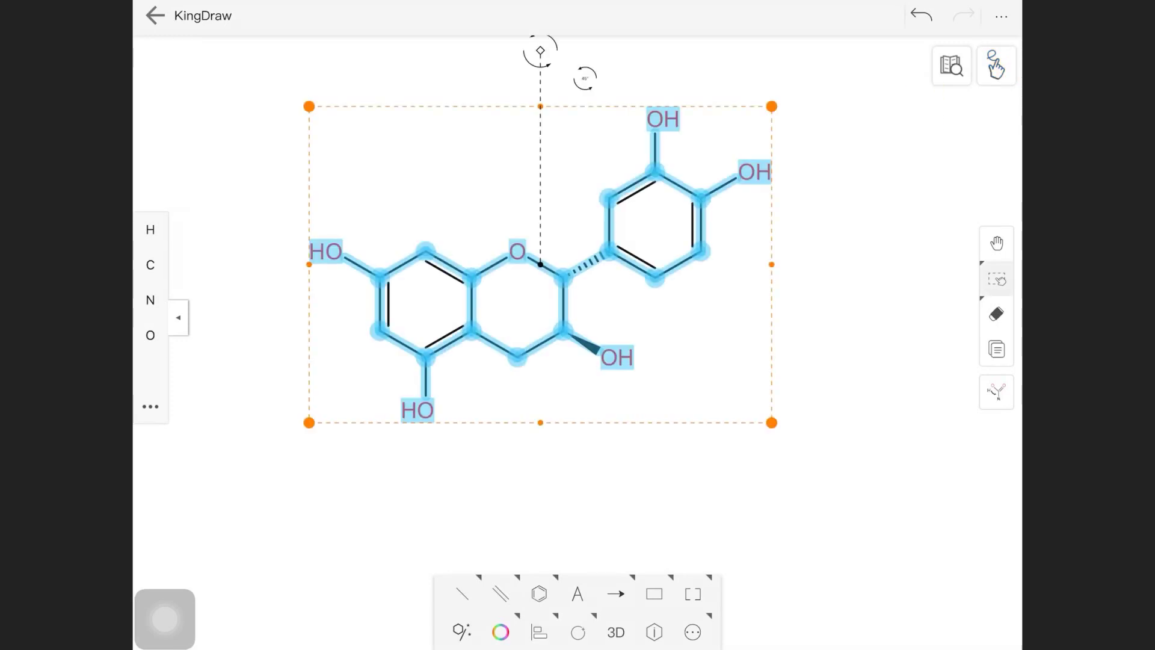
{"action": "left_click", "coordinate": [951, 65]}
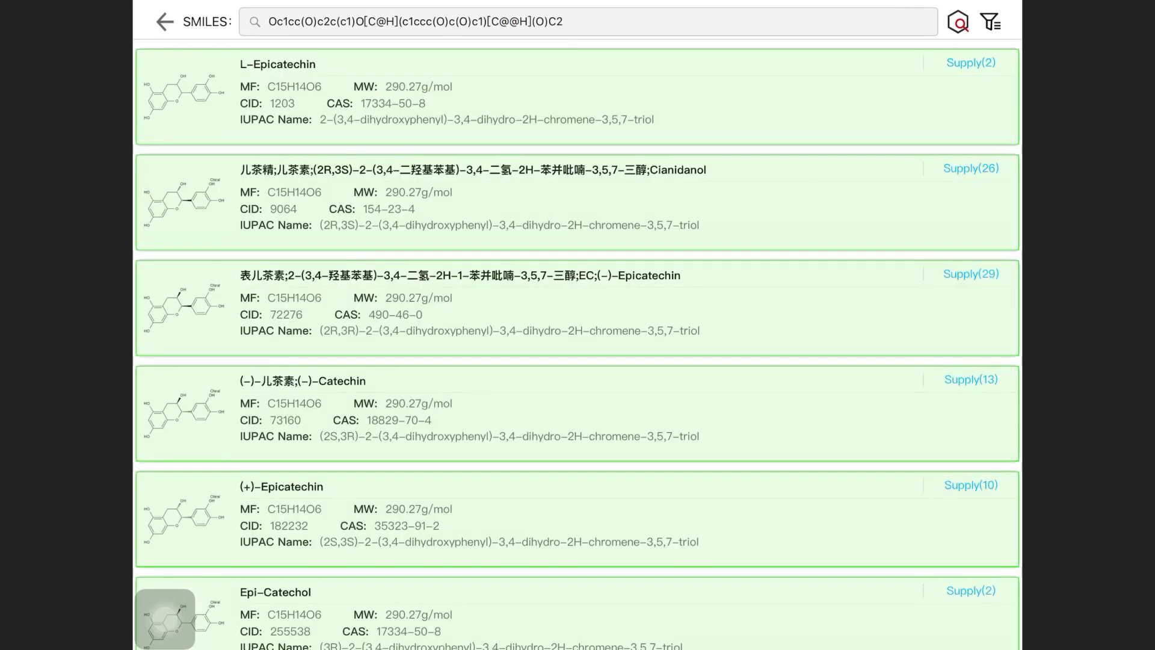
{"action": "left_click", "coordinate": [577, 203]}
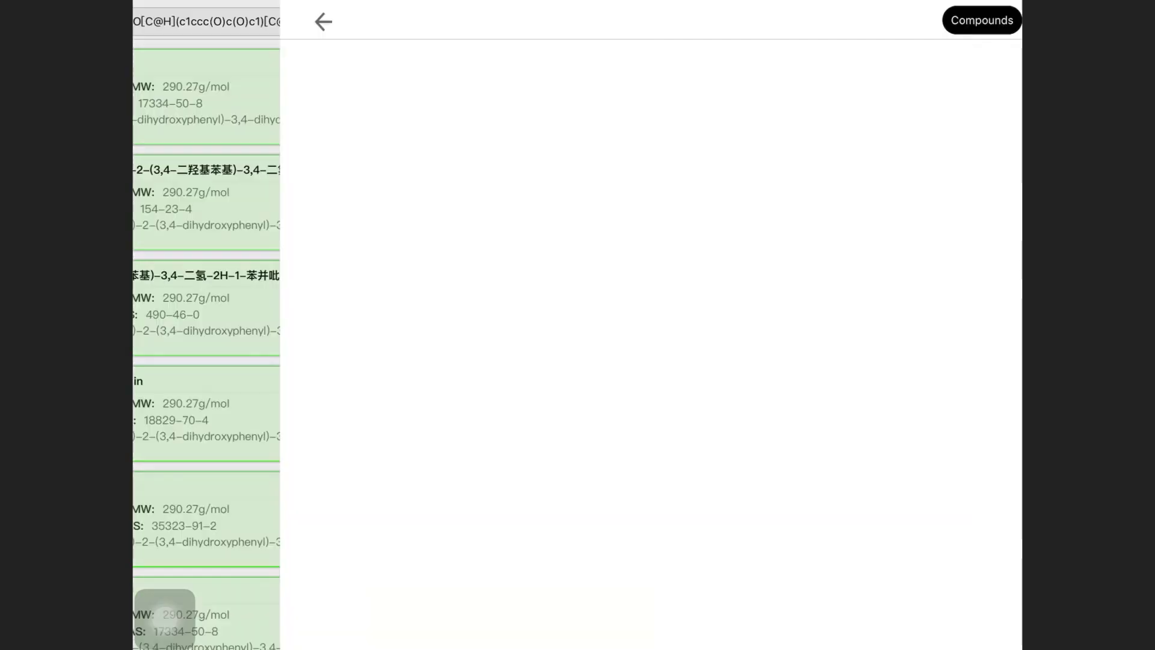
{"action": "left_click", "coordinate": [189, 411]}
{"action": "scroll", "coordinate": [578, 324], "scroll_direction": "down", "scroll_amount": 10}
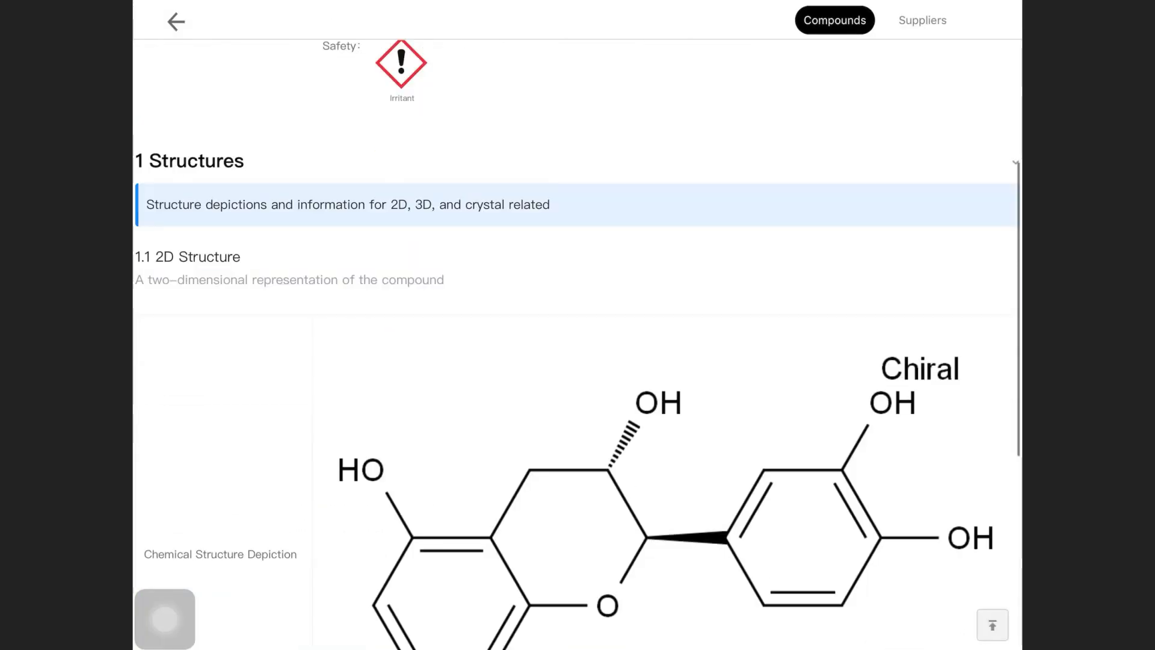
{"action": "left_click", "coordinate": [244, 451]}
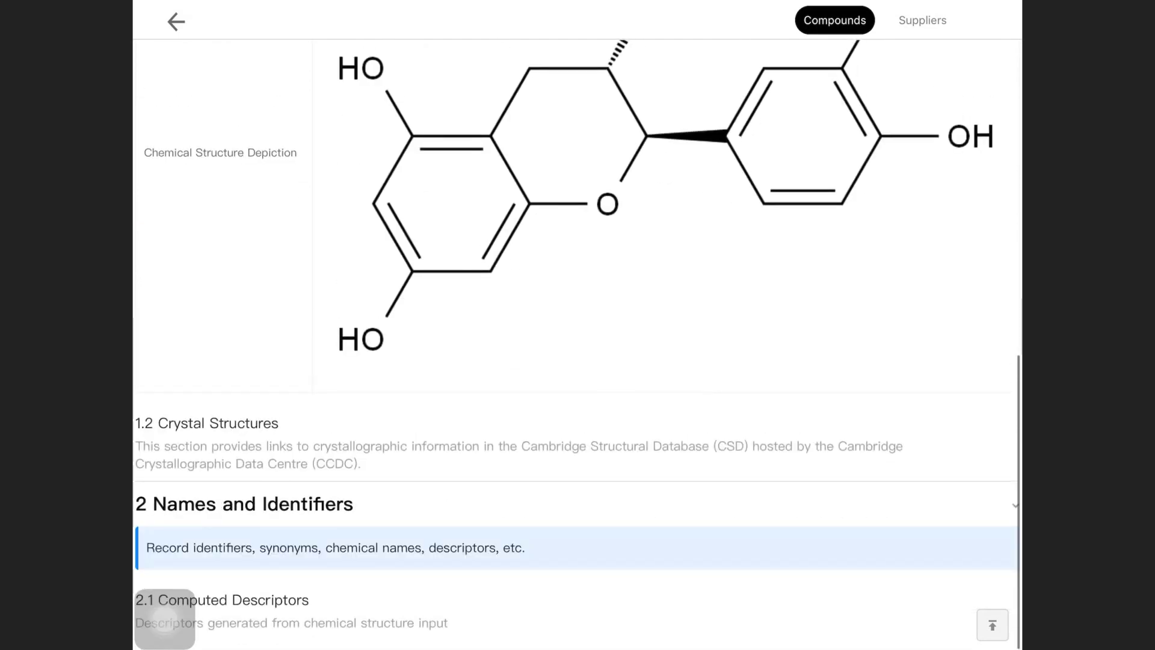
{"action": "scroll", "coordinate": [577, 343], "scroll_direction": "down", "scroll_amount": 15}
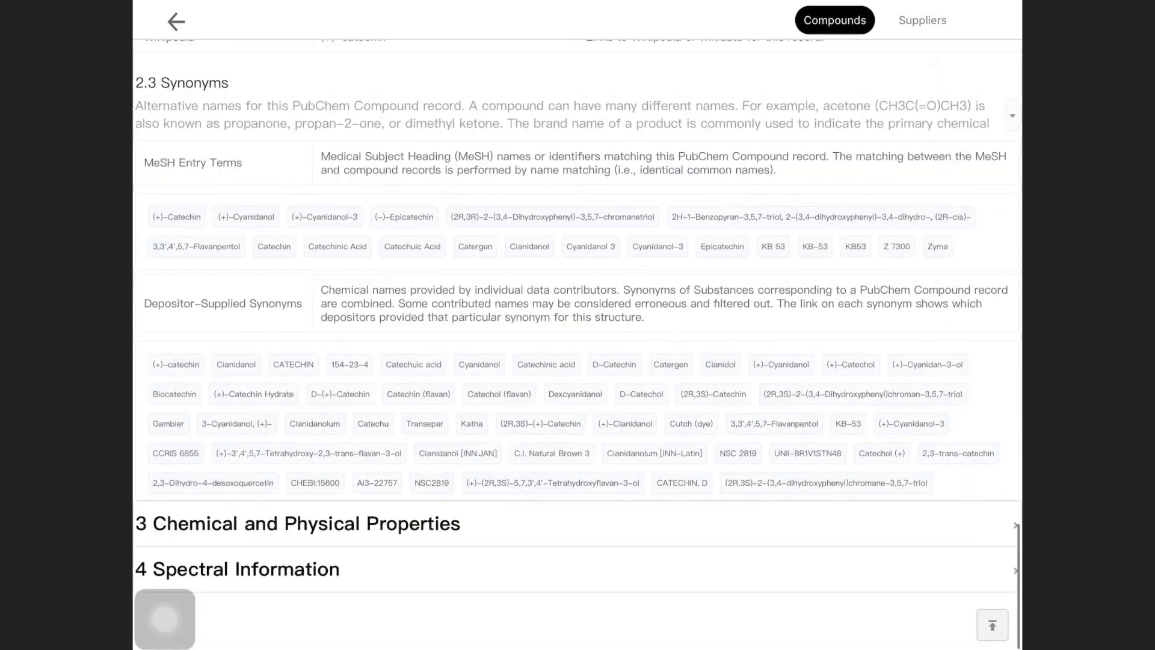
{"action": "left_click", "coordinate": [298, 523]}
{"action": "scroll", "coordinate": [578, 343], "scroll_direction": "down", "scroll_amount": 10}
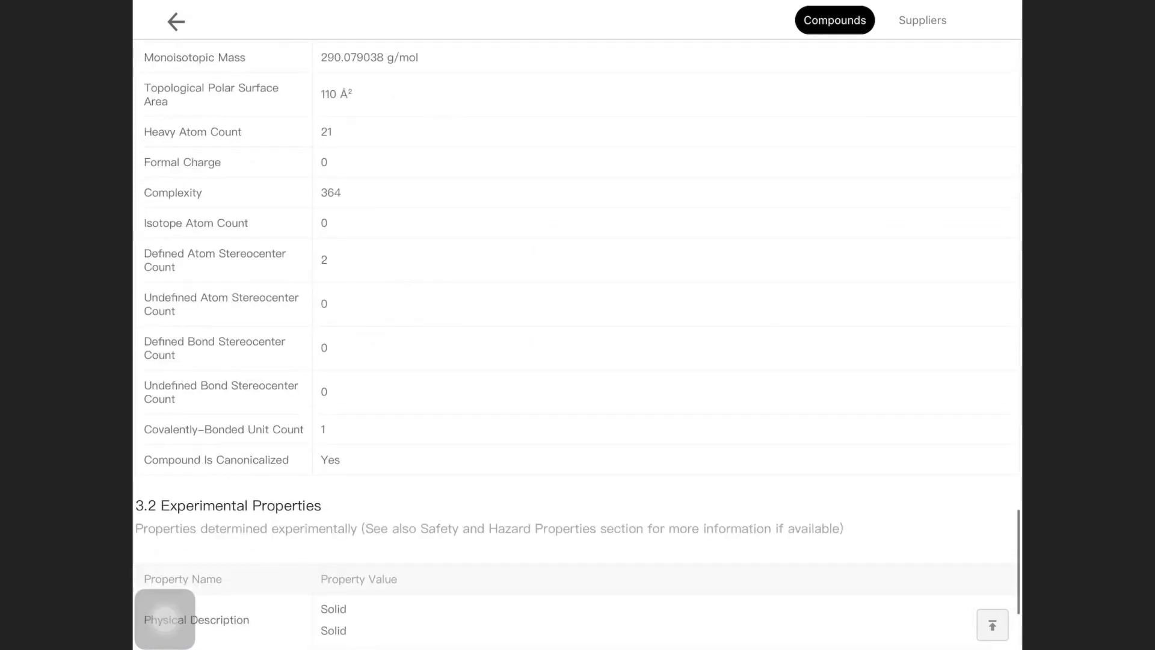
{"action": "scroll", "coordinate": [578, 343], "scroll_direction": "down", "scroll_amount": 3}
{"action": "scroll", "coordinate": [577, 344], "scroll_direction": "down", "scroll_amount": 5}
{"action": "scroll", "coordinate": [578, 343], "scroll_direction": "down", "scroll_amount": 5}
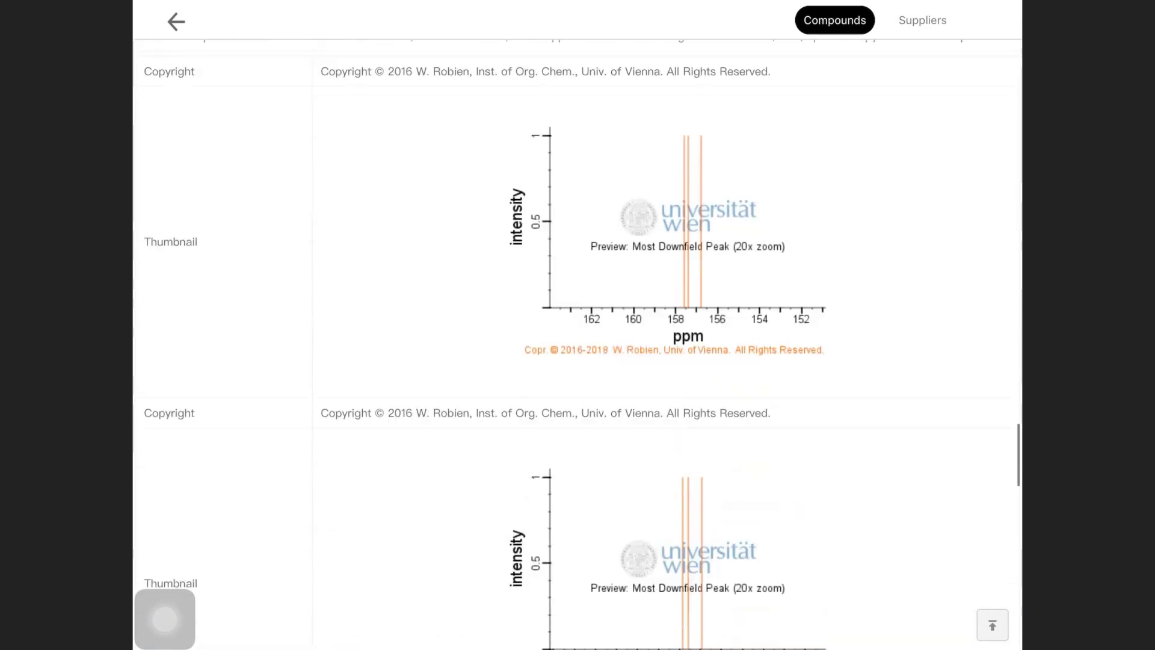
{"action": "scroll", "coordinate": [578, 343], "scroll_direction": "down", "scroll_amount": 4}
{"action": "scroll", "coordinate": [578, 343], "scroll_direction": "down", "scroll_amount": 4}
{"action": "scroll", "coordinate": [578, 343], "scroll_direction": "down", "scroll_amount": 6}
{"action": "scroll", "coordinate": [577, 343], "scroll_direction": "down", "scroll_amount": 4}
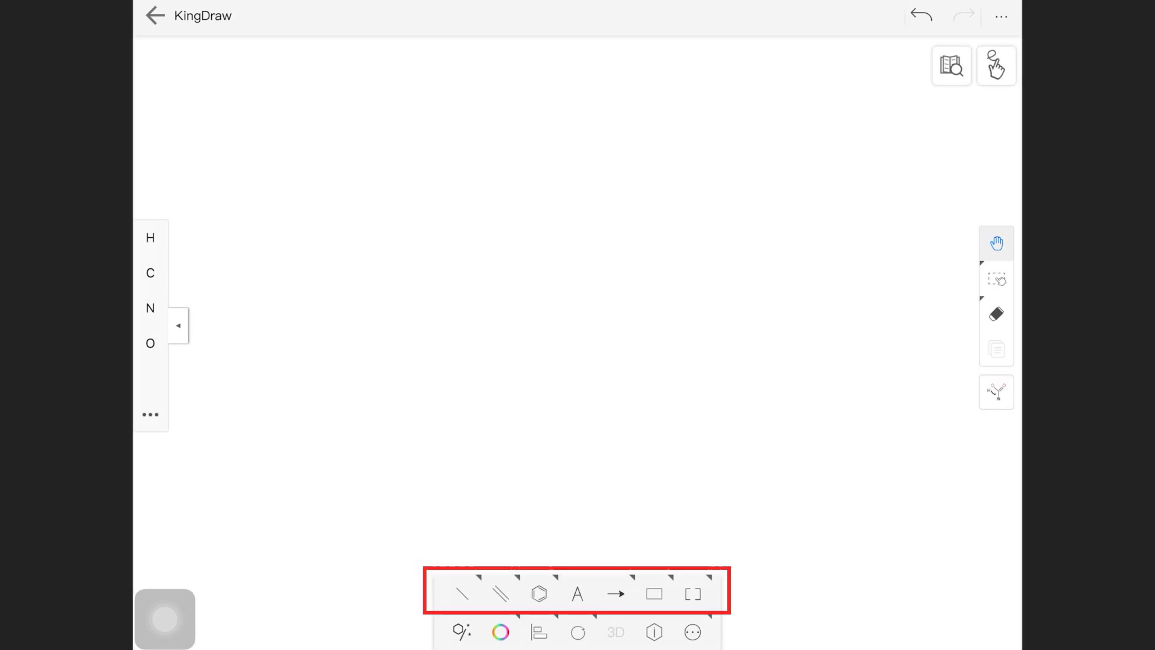
- Browse the bond, ring, text and arrow tools
{"action": "left_click", "coordinate": [462, 593]}
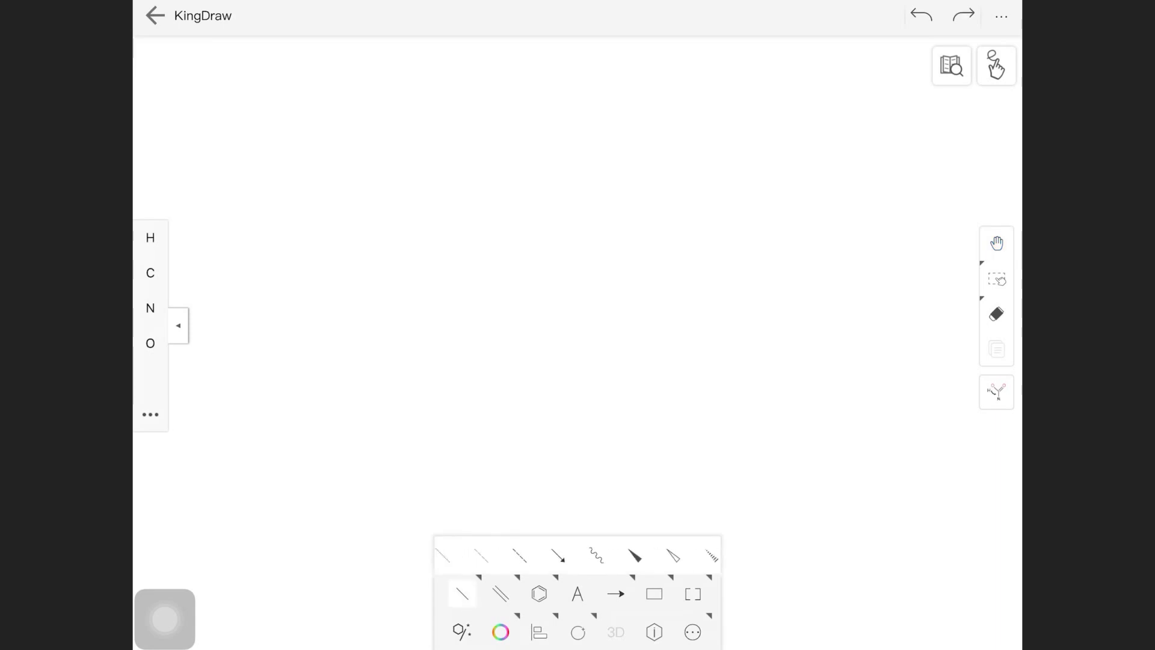
{"action": "left_click", "coordinate": [540, 592]}
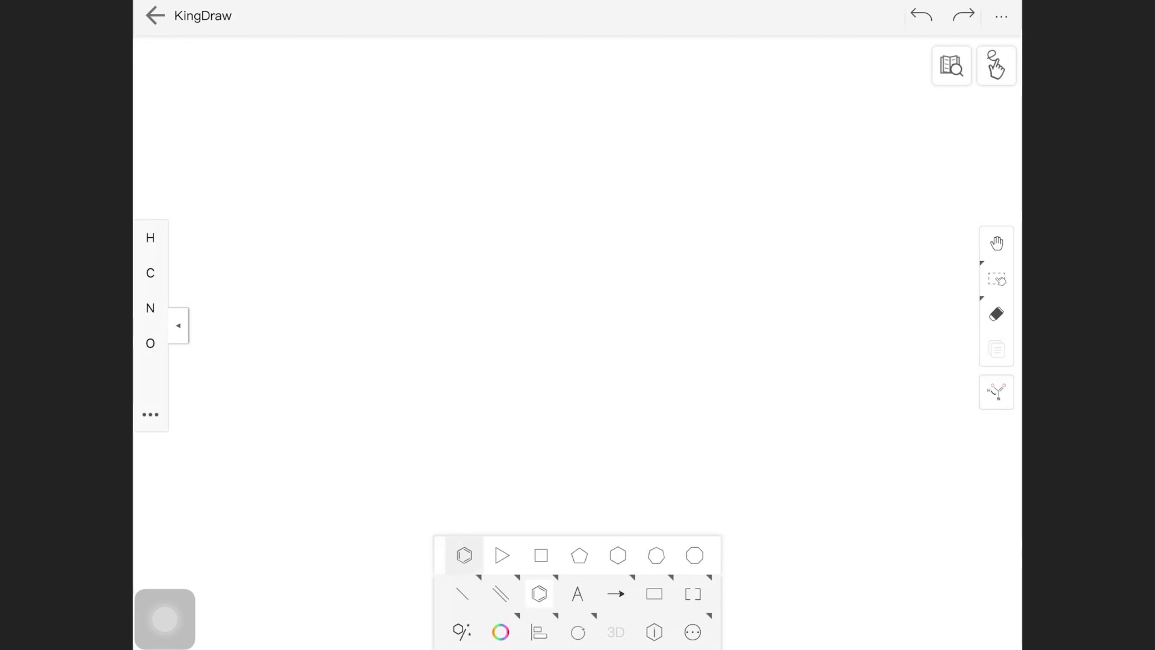
{"action": "left_click", "coordinate": [577, 593]}
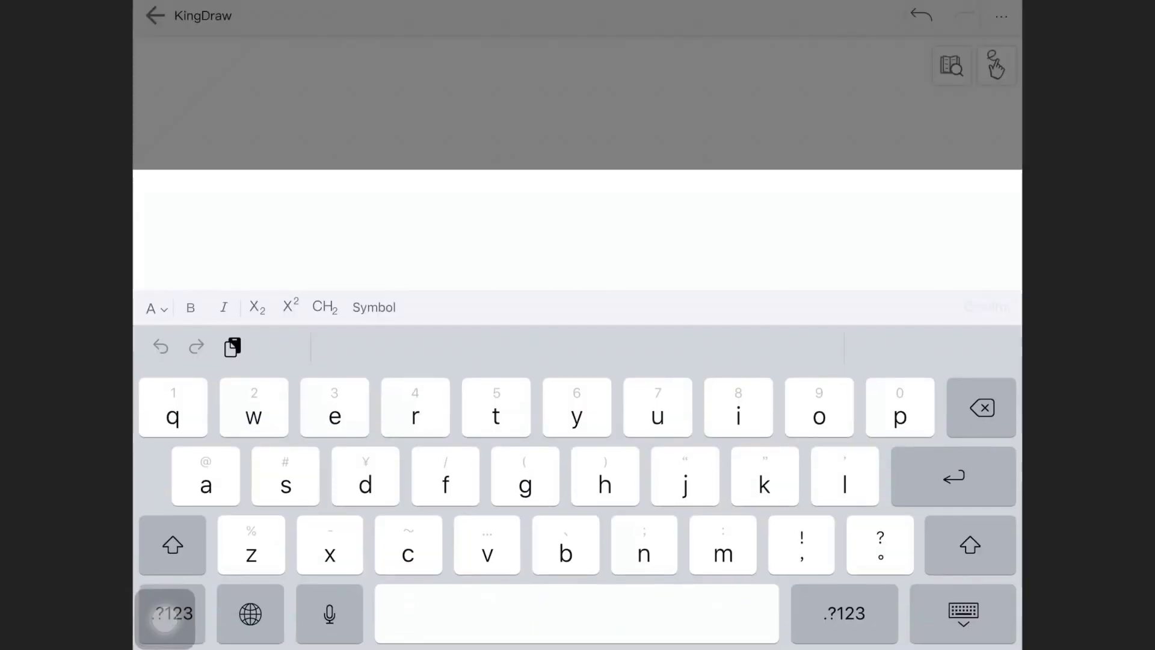
{"action": "left_click", "coordinate": [986, 306]}
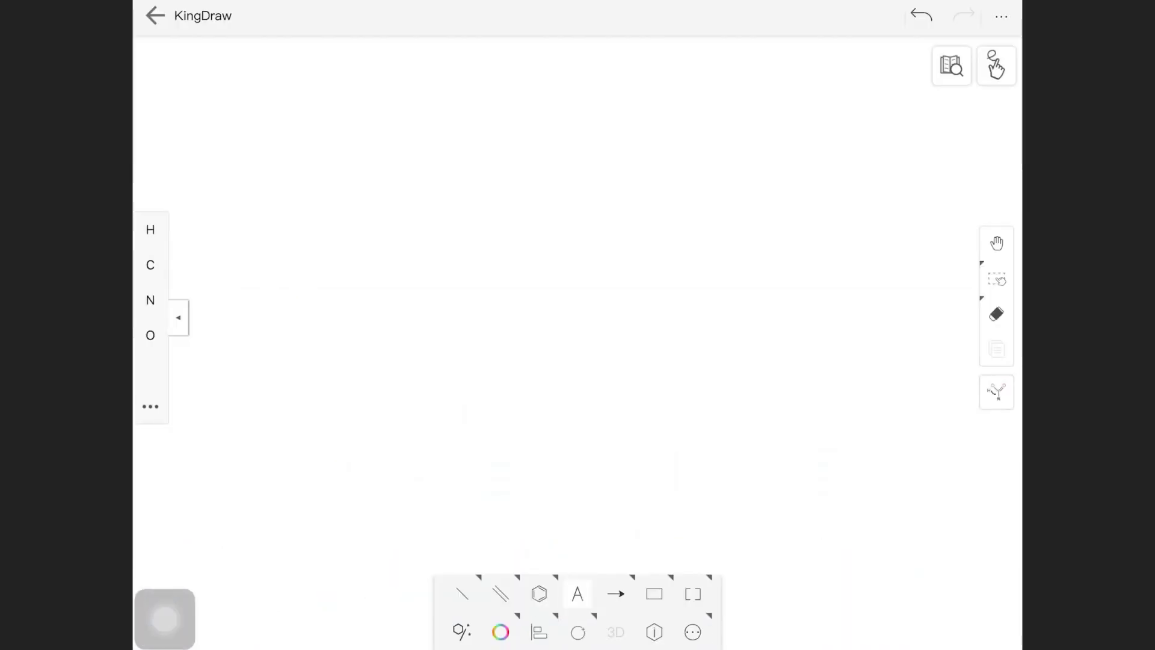
{"action": "left_click", "coordinate": [616, 594]}
{"action": "scroll", "coordinate": [577, 554], "scroll_direction": "right", "scroll_amount": 5}
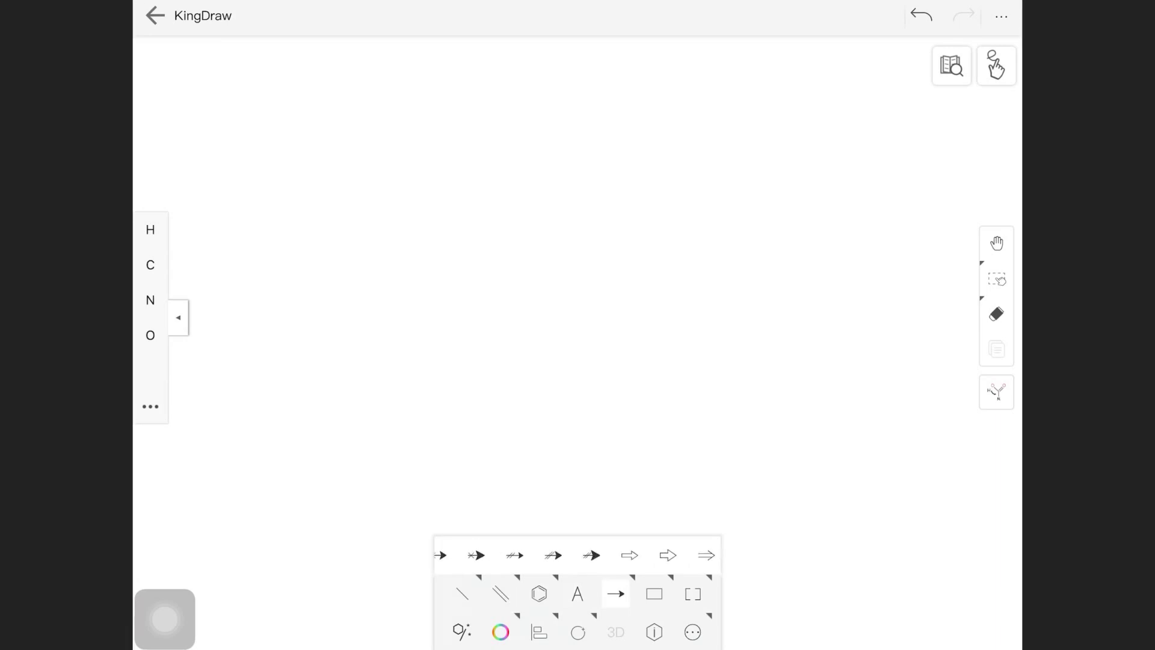
{"action": "scroll", "coordinate": [578, 554], "scroll_direction": "right", "scroll_amount": 3}
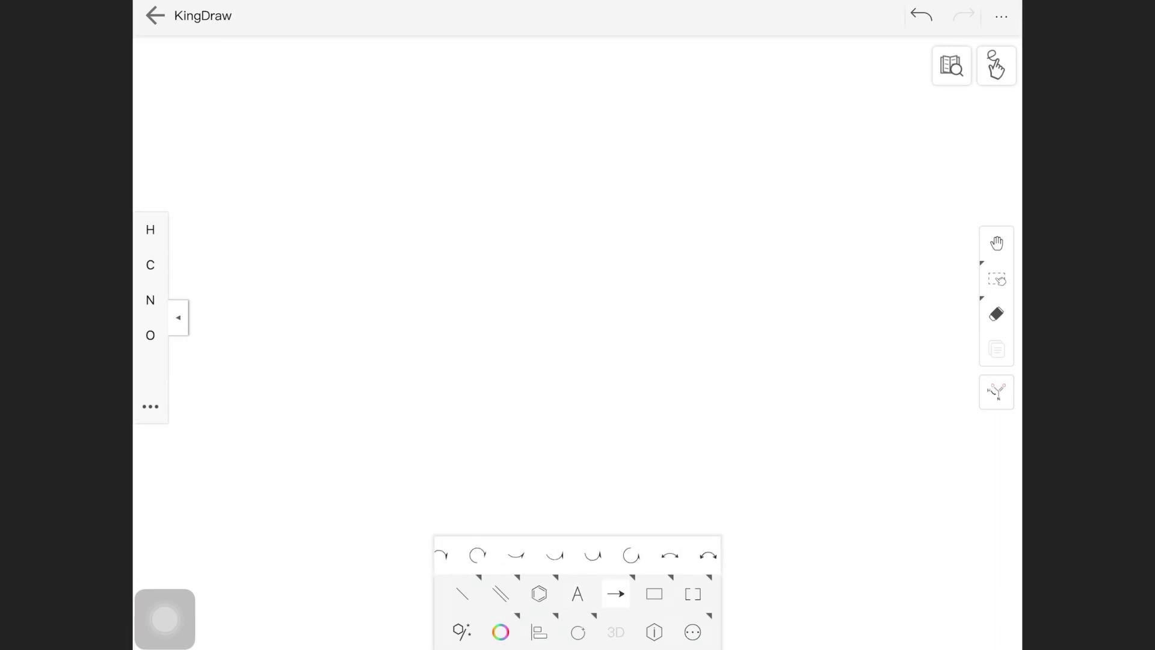
- Browse the shape, bracket and eraser tools, then place a benzene ring
{"action": "left_click", "coordinate": [654, 594]}
{"action": "scroll", "coordinate": [577, 554], "scroll_direction": "right", "scroll_amount": 2}
{"action": "scroll", "coordinate": [578, 555], "scroll_direction": "right", "scroll_amount": 2}
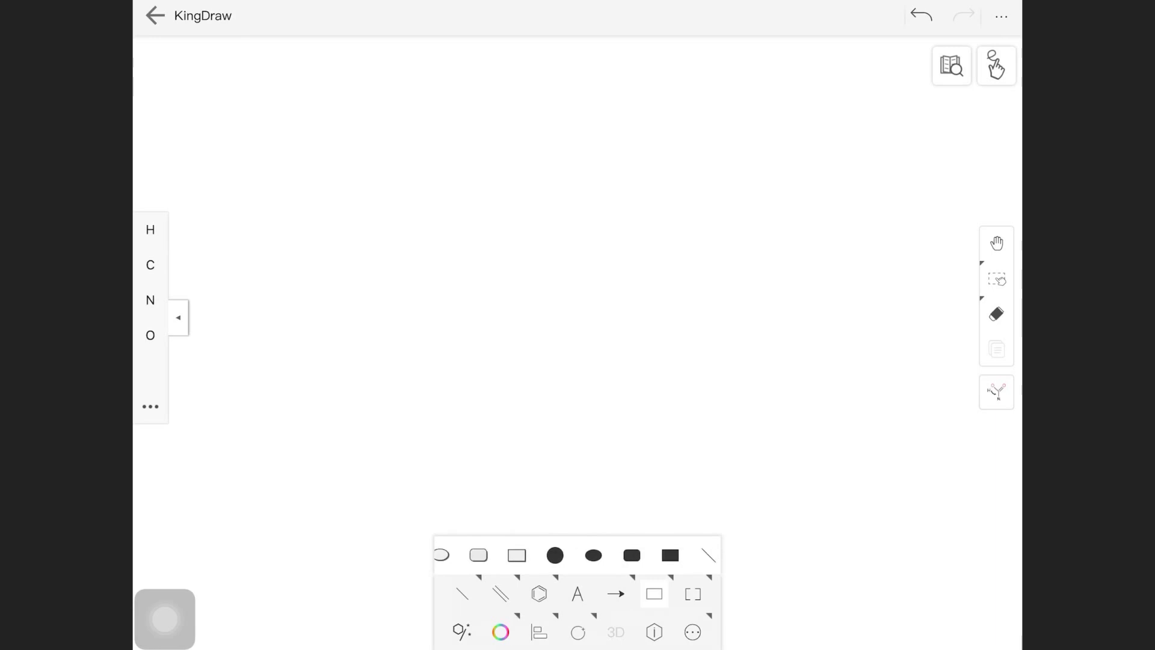
{"action": "scroll", "coordinate": [578, 554], "scroll_direction": "right", "scroll_amount": 2}
{"action": "scroll", "coordinate": [578, 554], "scroll_direction": "right", "scroll_amount": 2}
{"action": "scroll", "coordinate": [577, 554], "scroll_direction": "right", "scroll_amount": 2}
{"action": "left_click", "coordinate": [693, 593]}
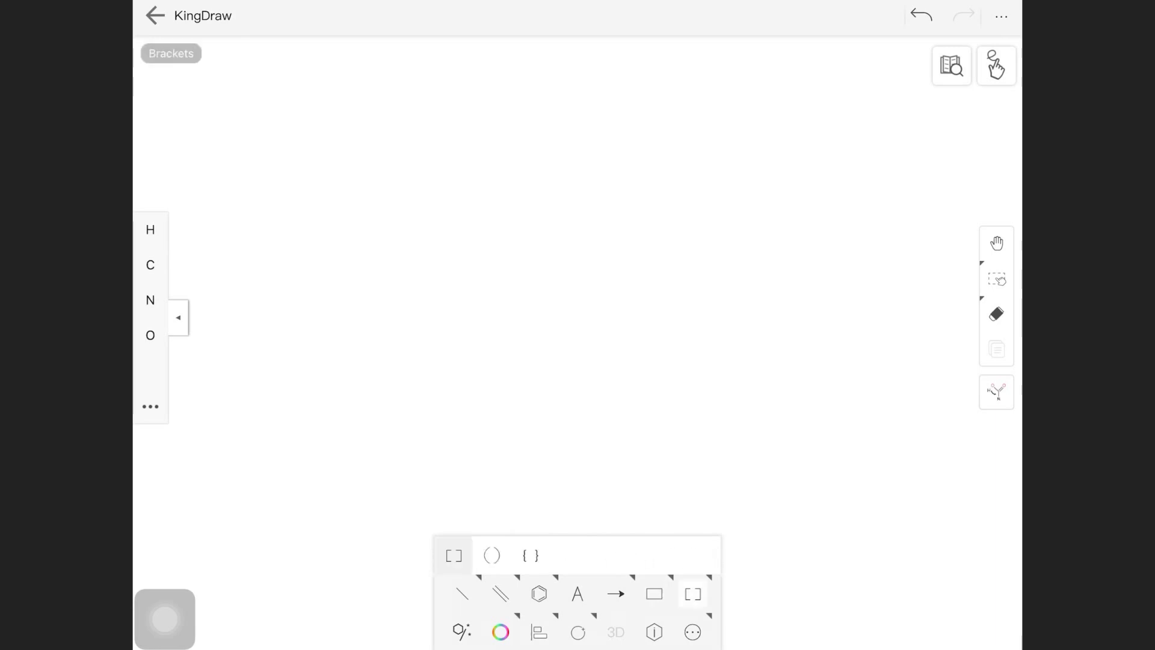
{"action": "left_click", "coordinate": [996, 313]}
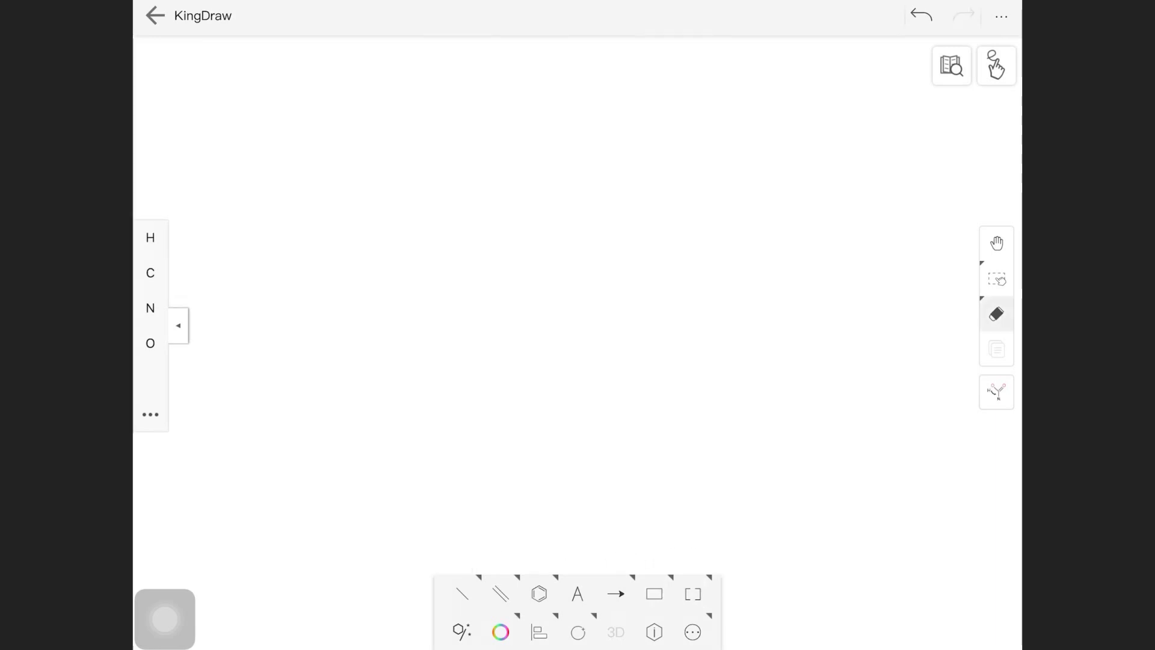
{"action": "left_click", "coordinate": [539, 593]}
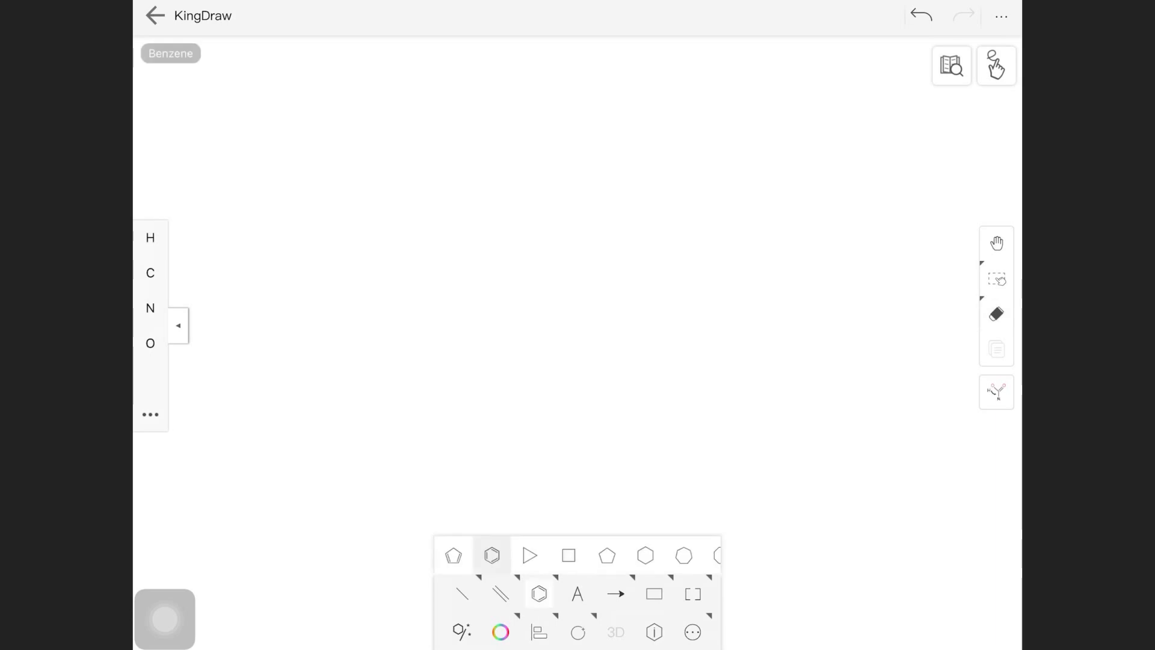
{"action": "left_click", "coordinate": [530, 361]}
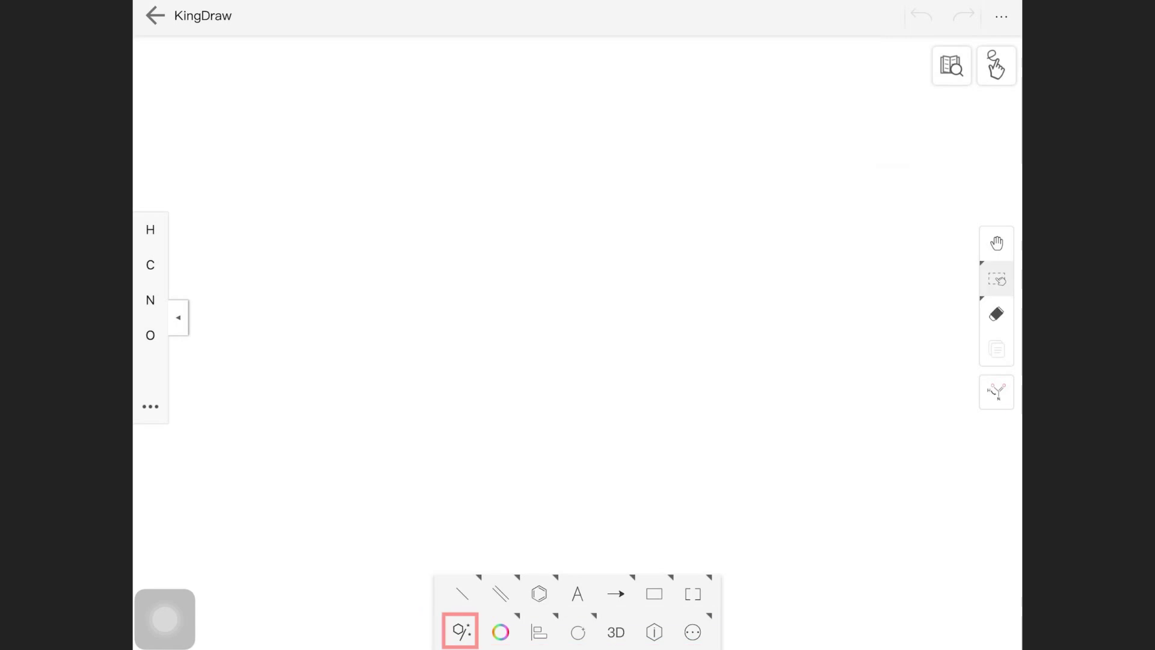
- Preview the colour palette, alignment tools and atom charge options
{"action": "left_click", "coordinate": [500, 632]}
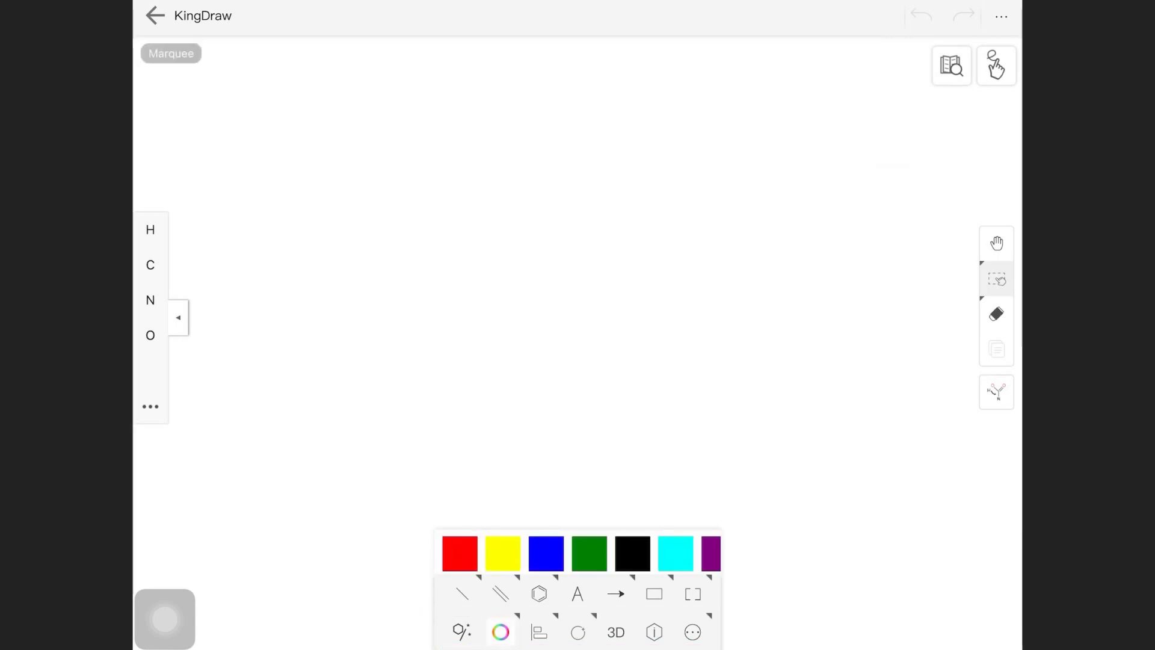
{"action": "left_click", "coordinate": [539, 632]}
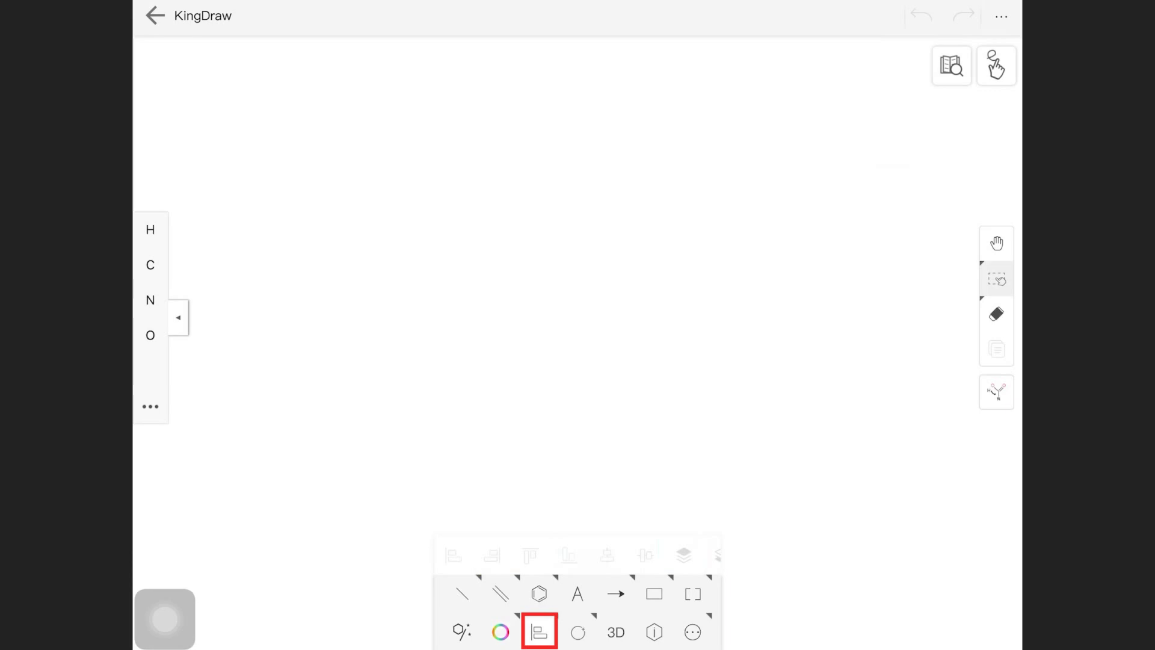
{"action": "left_click", "coordinate": [577, 632]}
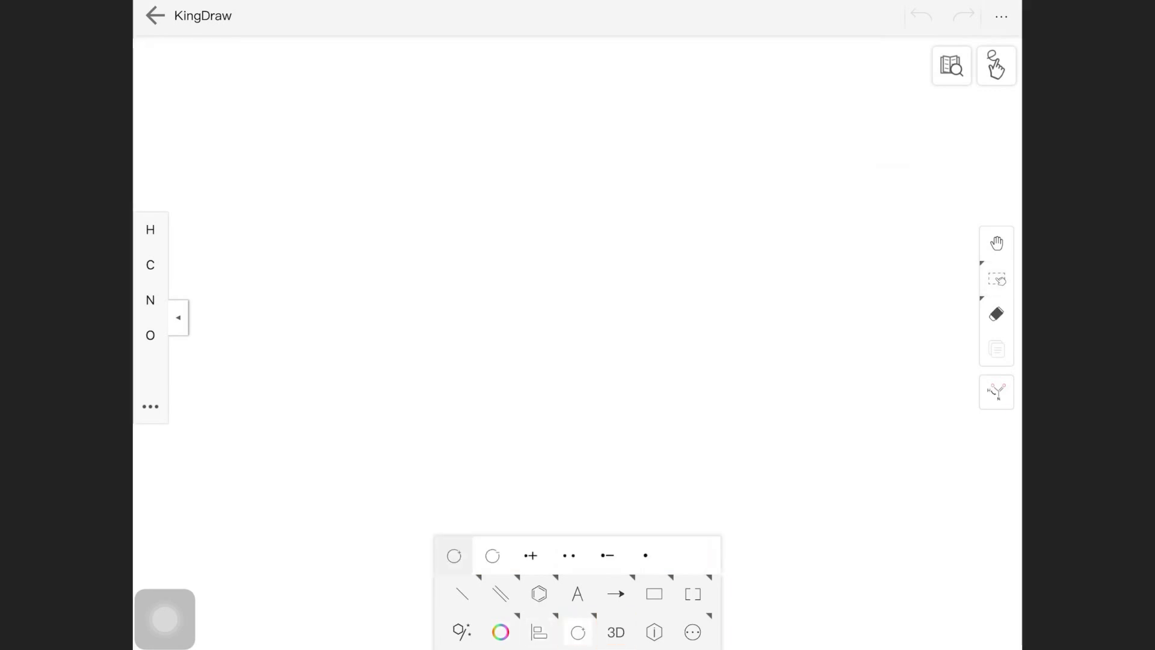
- Preview the extra drawing options under the more (…) tool
{"action": "left_click", "coordinate": [692, 632]}
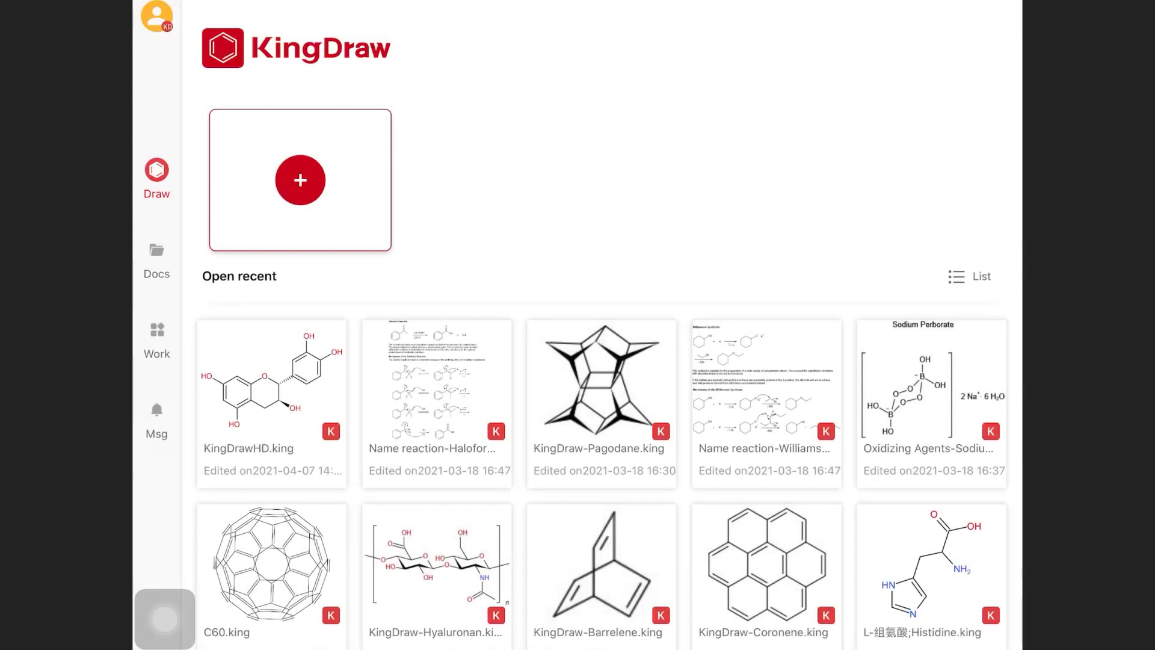
- In Docs, view details of the Hyaluronan, Yamaguchi Esterification and Clenbuterol files
{"action": "left_click", "coordinate": [156, 257]}
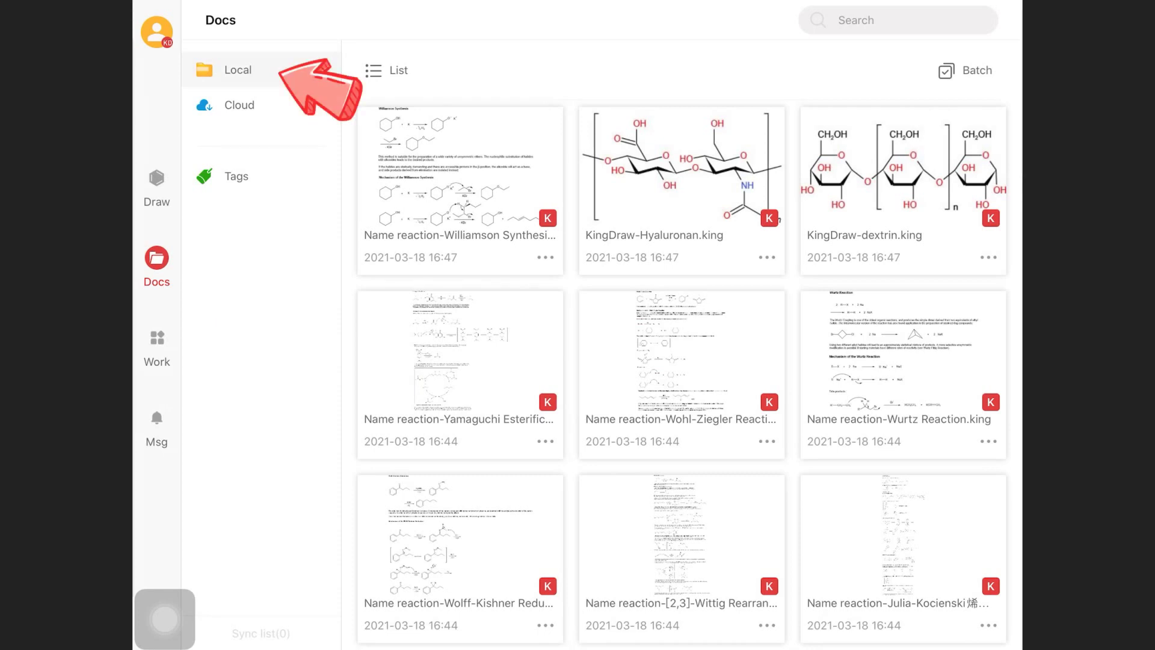
{"action": "left_click", "coordinate": [766, 257]}
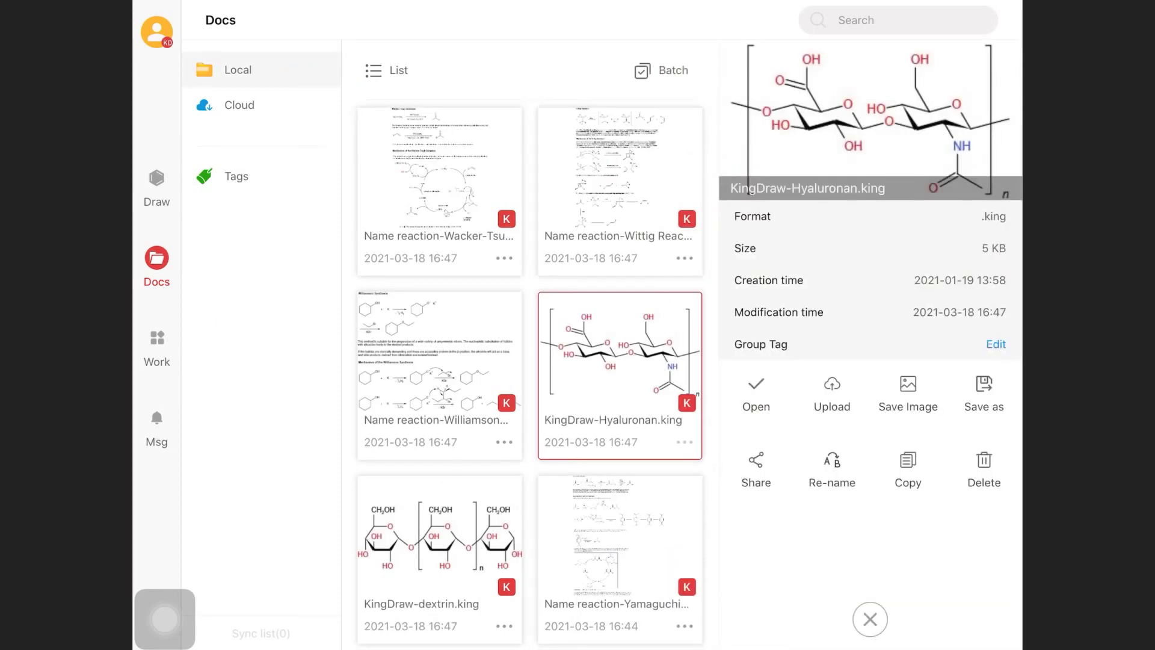
{"action": "left_click", "coordinate": [620, 542]}
{"action": "scroll", "coordinate": [536, 375], "scroll_direction": "down", "scroll_amount": 5}
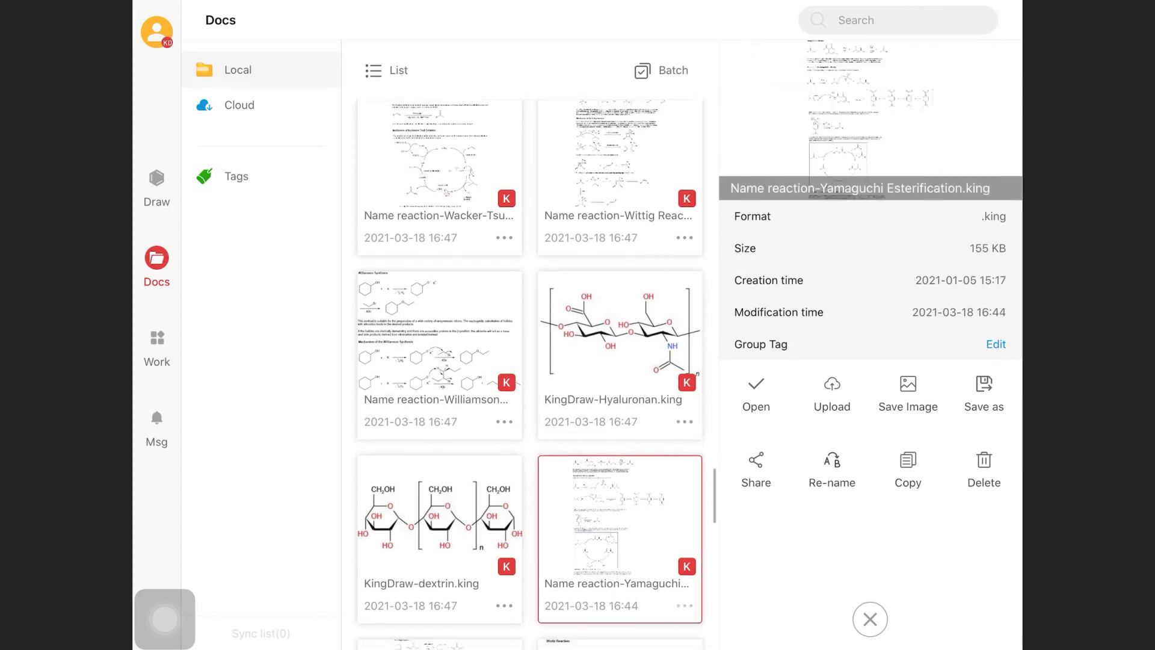
{"action": "left_click", "coordinate": [620, 614]}
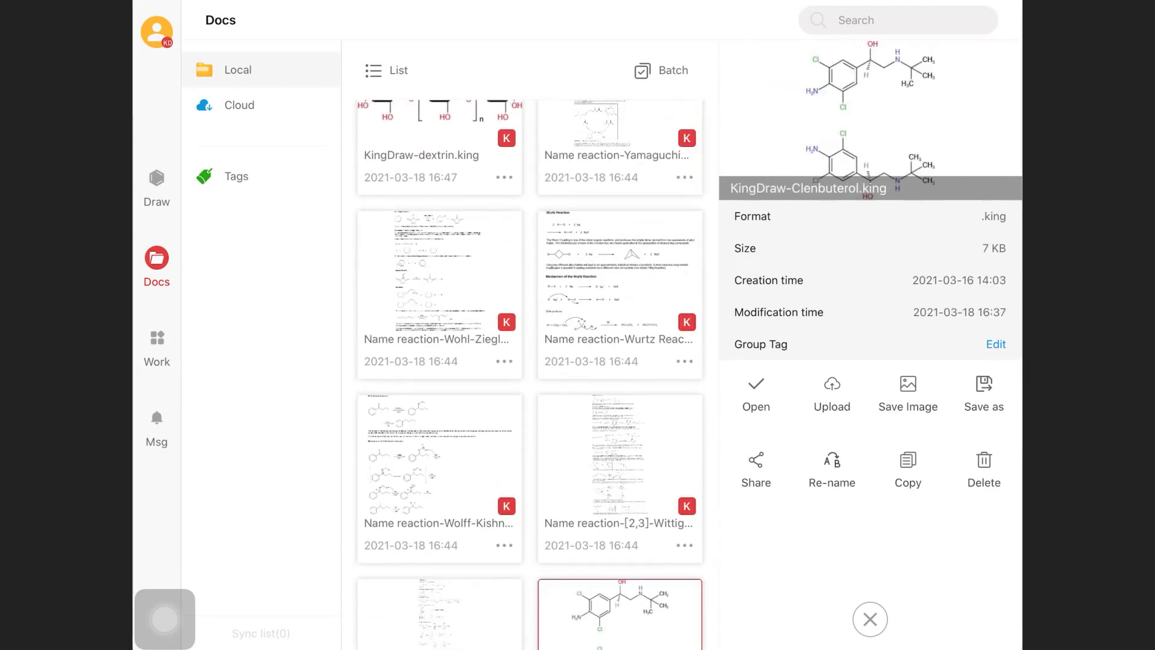
- Batch-download the Olympicene, Zeaxanthin and Palmitic acid cloud drawings
{"action": "left_click", "coordinate": [239, 105]}
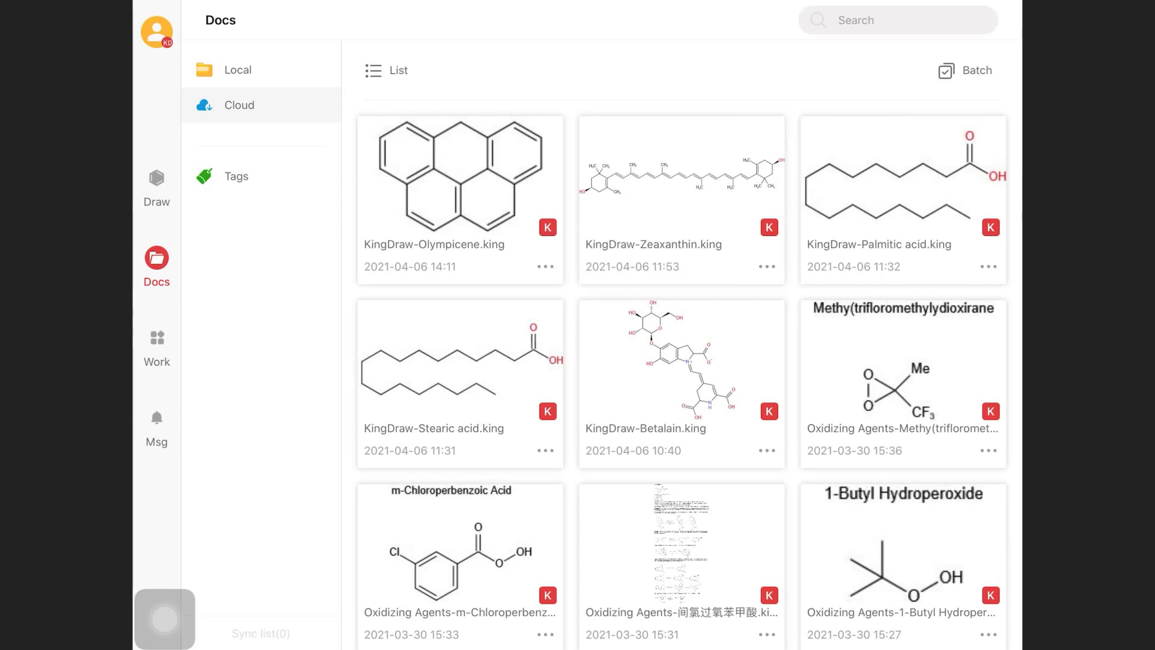
{"action": "scroll", "coordinate": [689, 370], "scroll_direction": "down", "scroll_amount": 5}
{"action": "scroll", "coordinate": [689, 374], "scroll_direction": "down", "scroll_amount": 10}
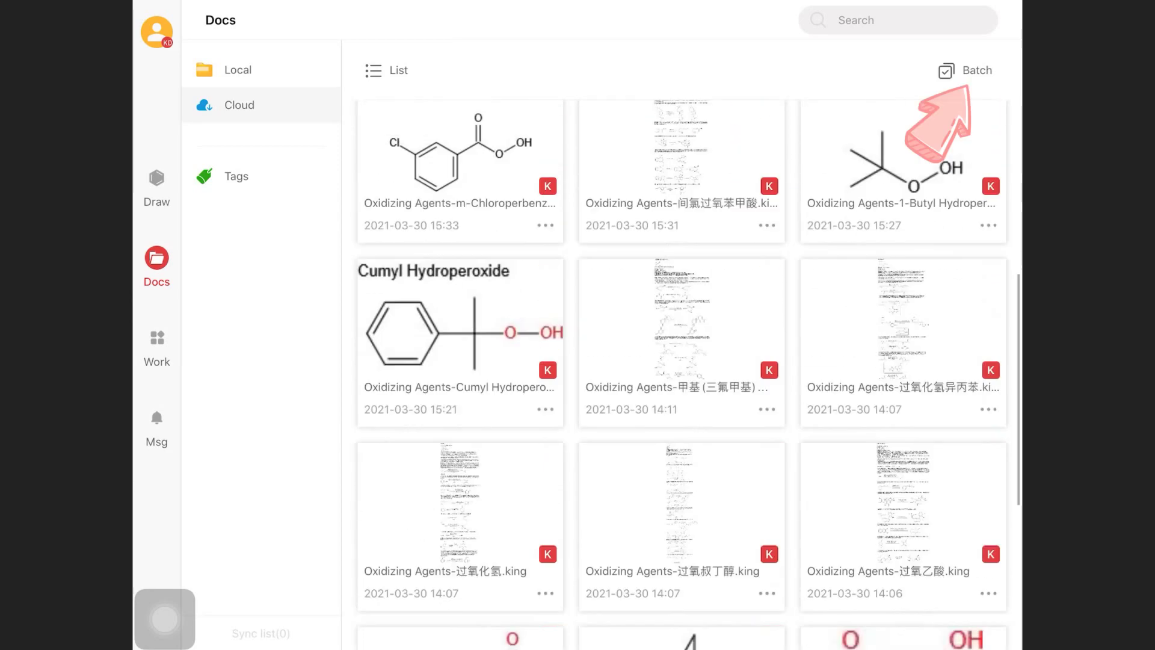
{"action": "left_click", "coordinate": [964, 71]}
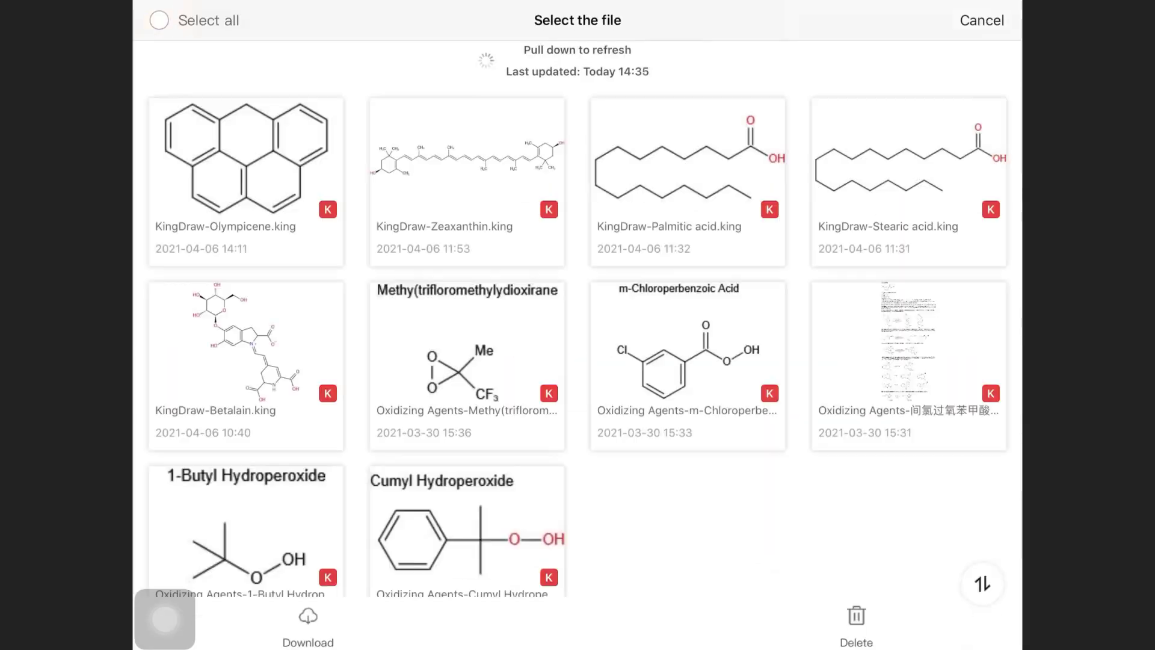
{"action": "left_click", "coordinate": [246, 140]}
{"action": "left_click", "coordinate": [467, 140]}
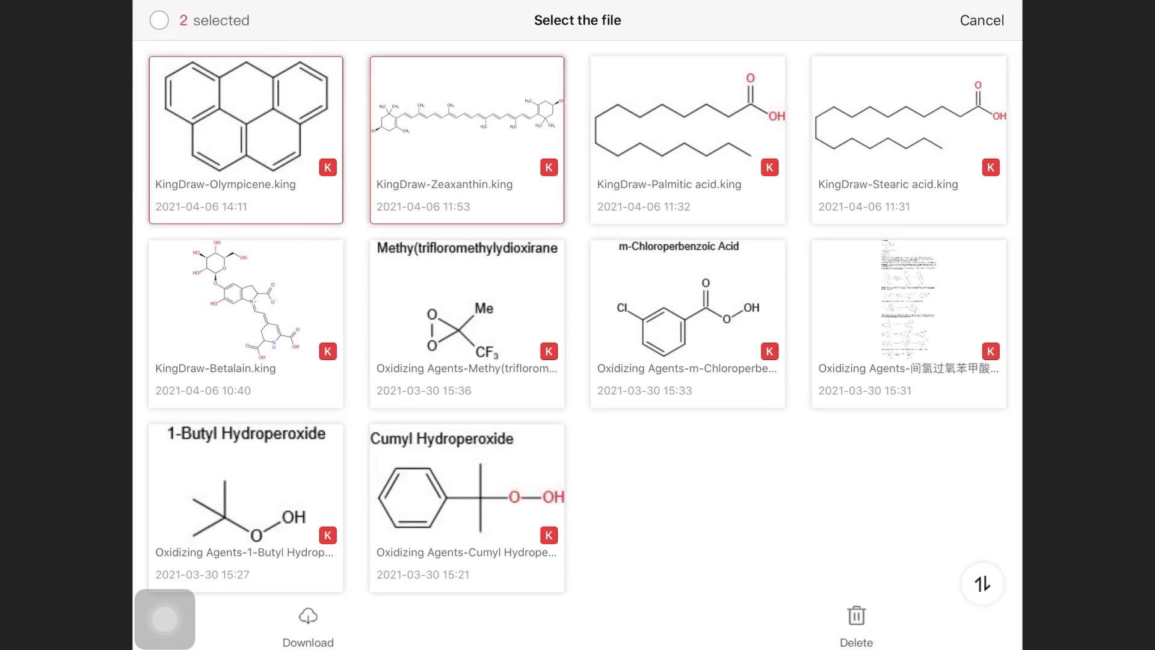
{"action": "left_click", "coordinate": [688, 140]}
{"action": "left_click", "coordinate": [308, 623]}
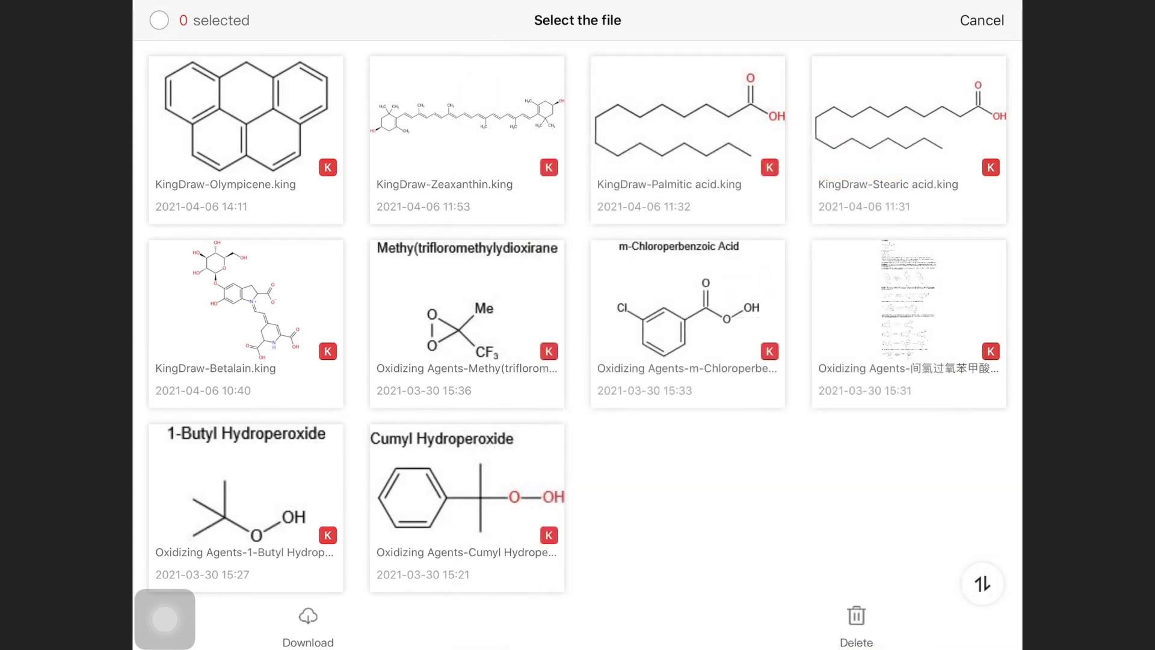
- Leave multi-select and start a new document tag from the Tags list
{"action": "left_click", "coordinate": [982, 20]}
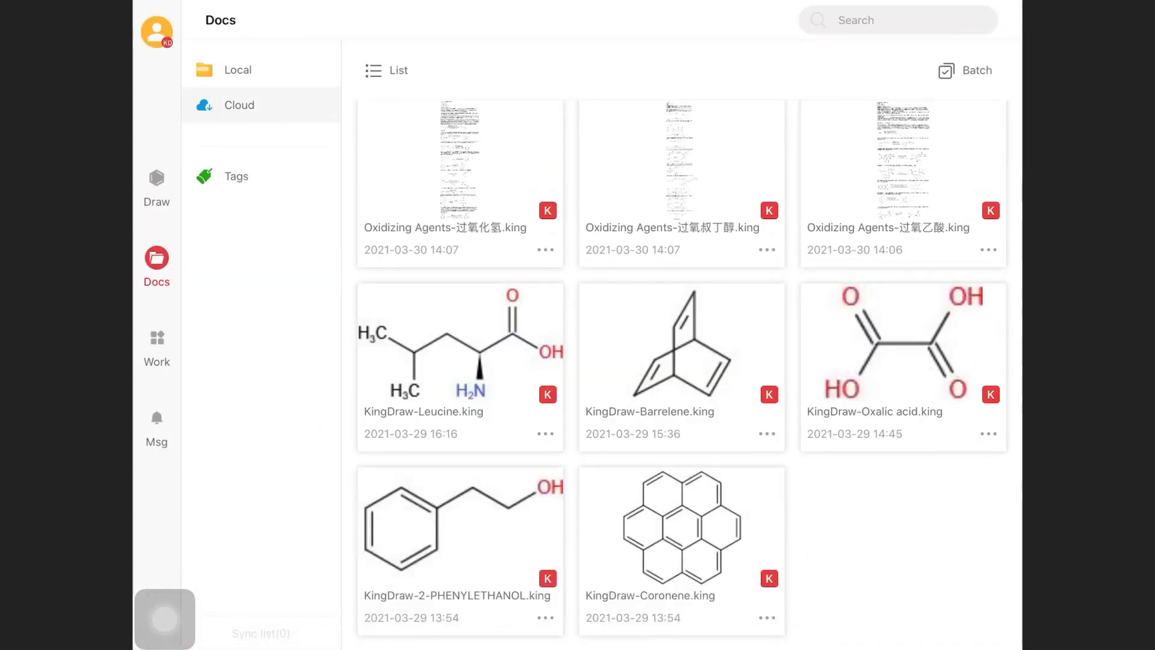
{"action": "left_click", "coordinate": [236, 176]}
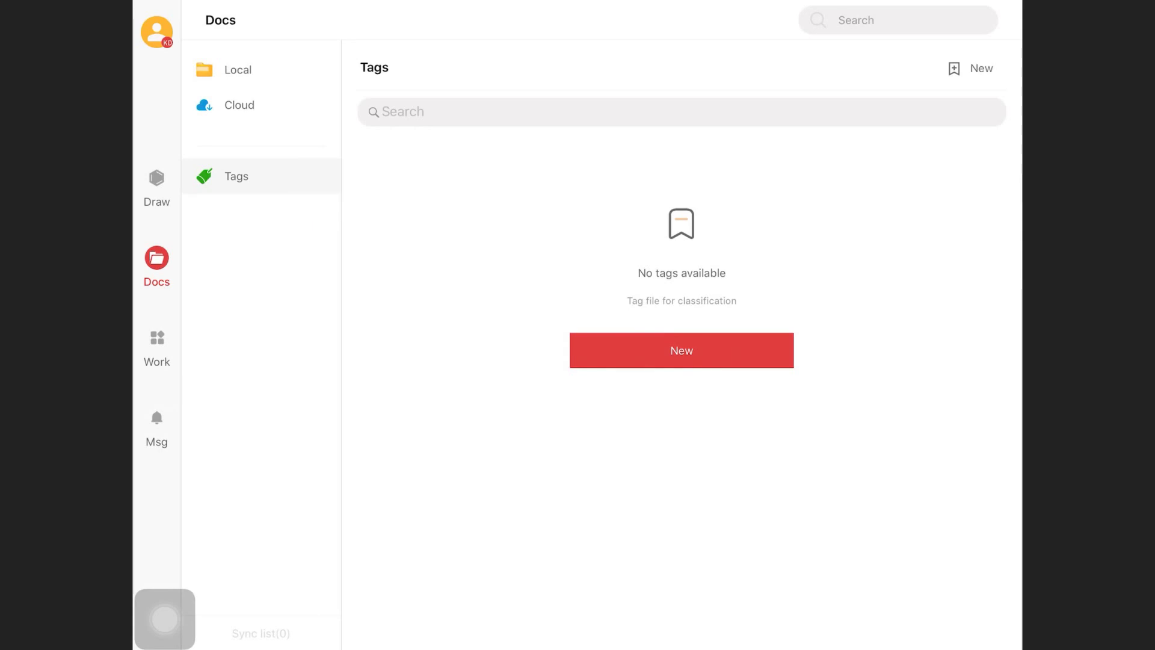
{"action": "left_click", "coordinate": [682, 350]}
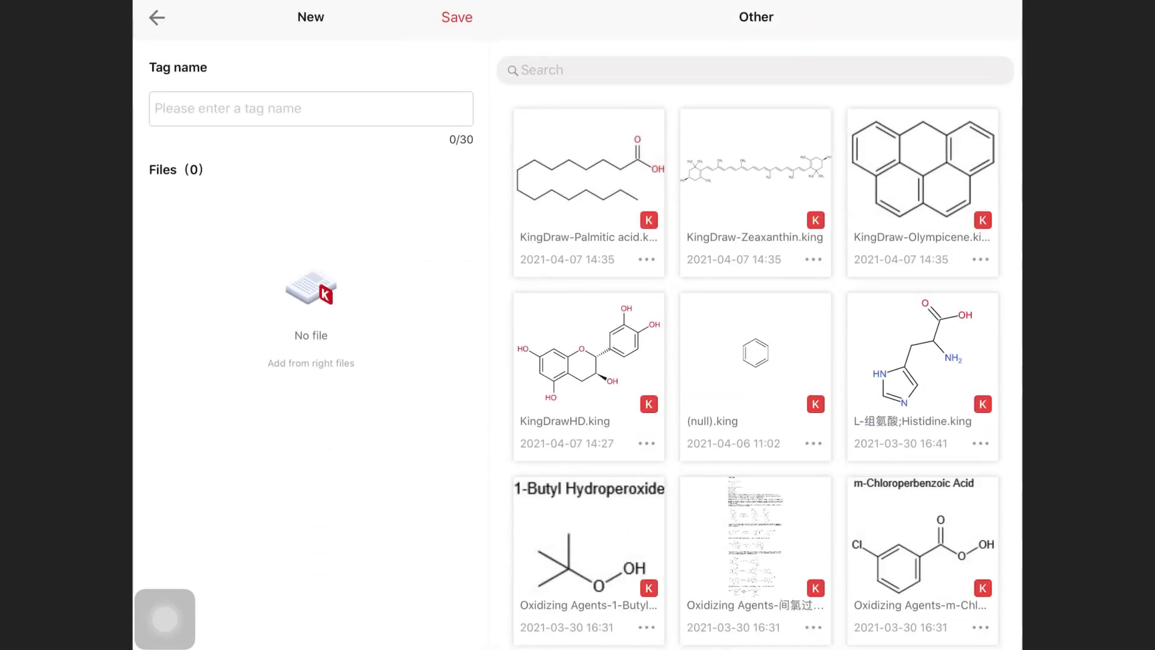
- Name the tag 'Standard amino acids' and add Histidine, Alanine and other amino acid files
{"action": "left_click", "coordinate": [311, 108]}
{"action": "type", "text": "Standard amino acids"}
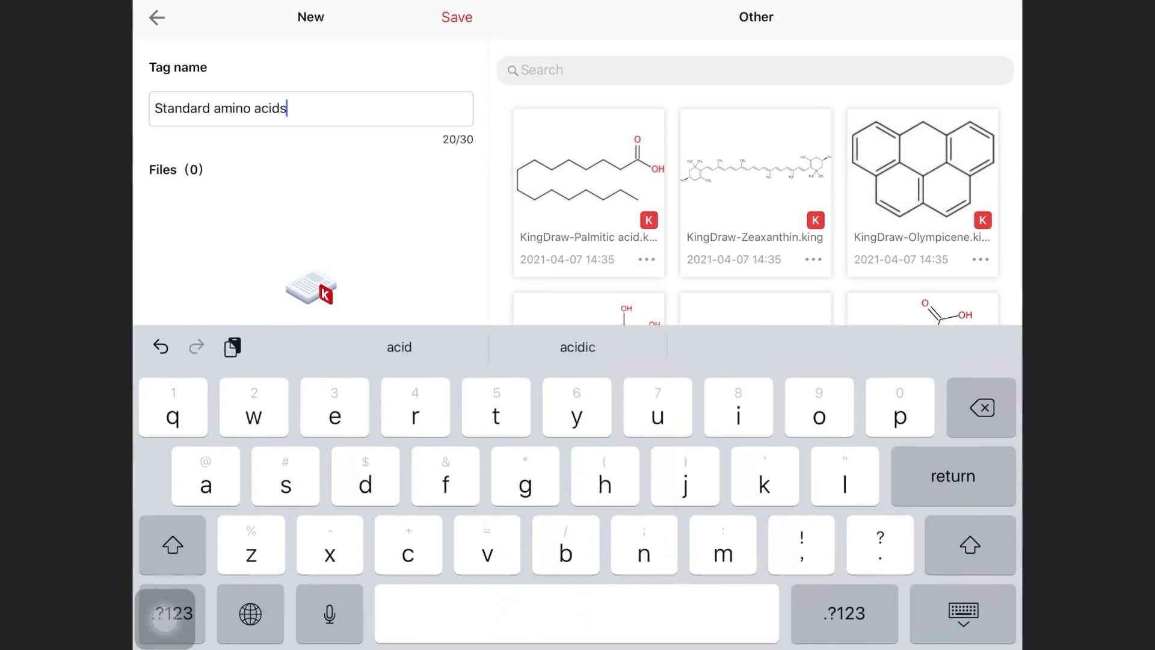
{"action": "left_click", "coordinate": [963, 613]}
{"action": "scroll", "coordinate": [756, 361], "scroll_direction": "down", "scroll_amount": 10}
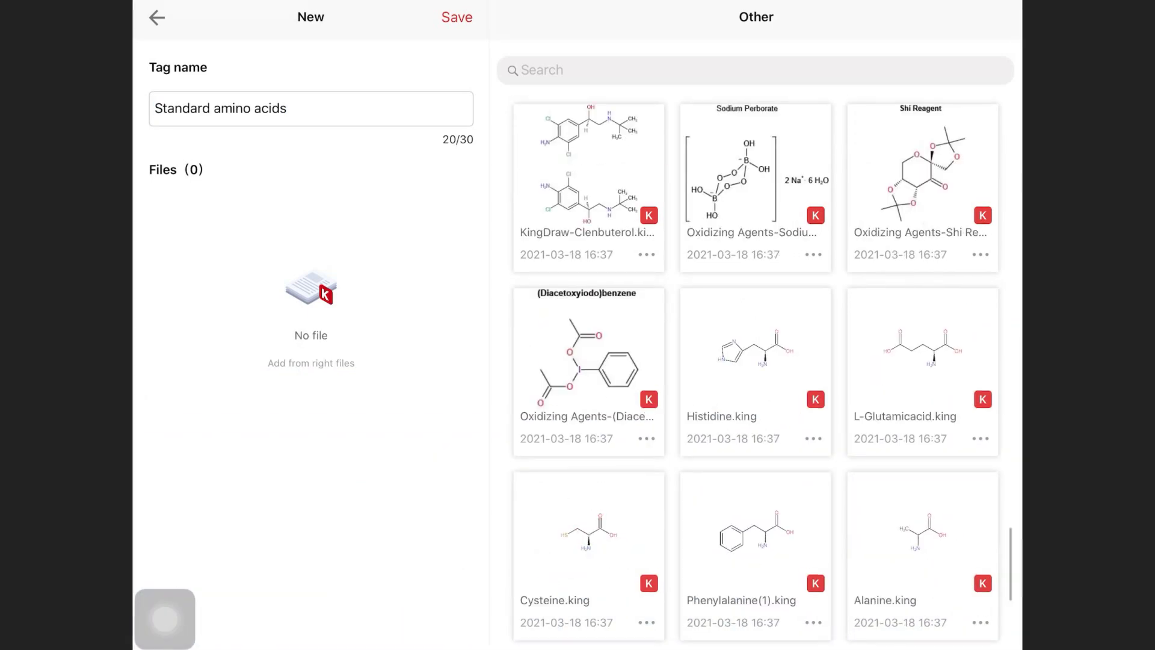
{"action": "left_click", "coordinate": [756, 362]}
{"action": "left_click", "coordinate": [755, 361]}
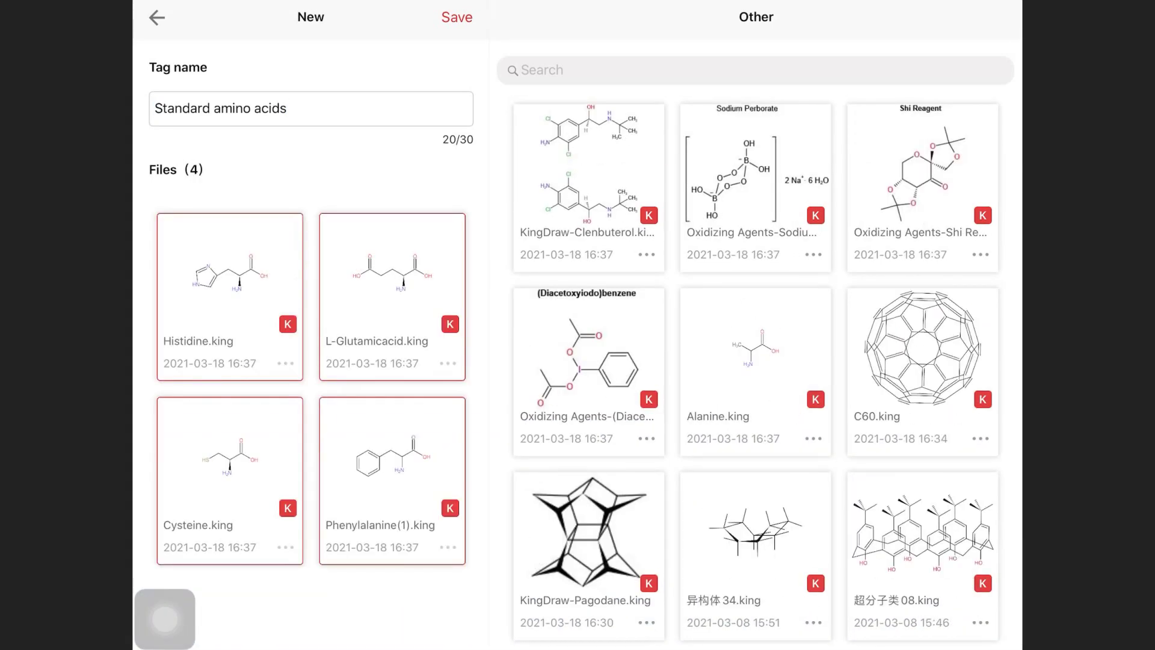
{"action": "left_click", "coordinate": [755, 362]}
{"action": "scroll", "coordinate": [311, 425], "scroll_direction": "down", "scroll_amount": 2}
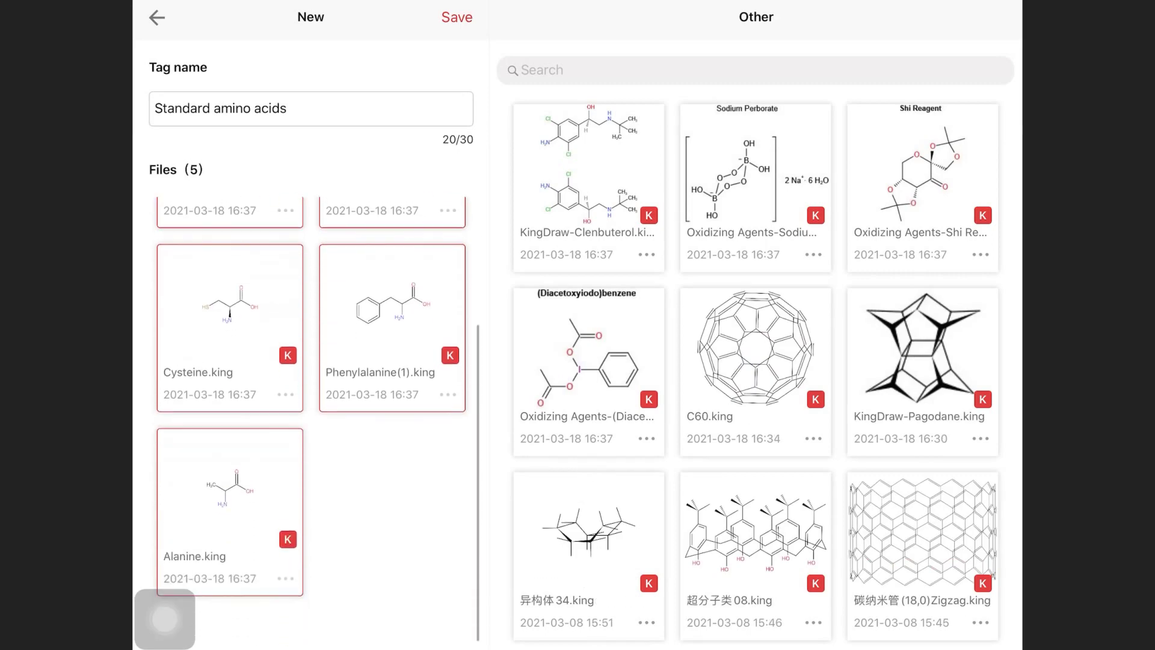
{"action": "scroll", "coordinate": [311, 425], "scroll_direction": "up", "scroll_amount": 2}
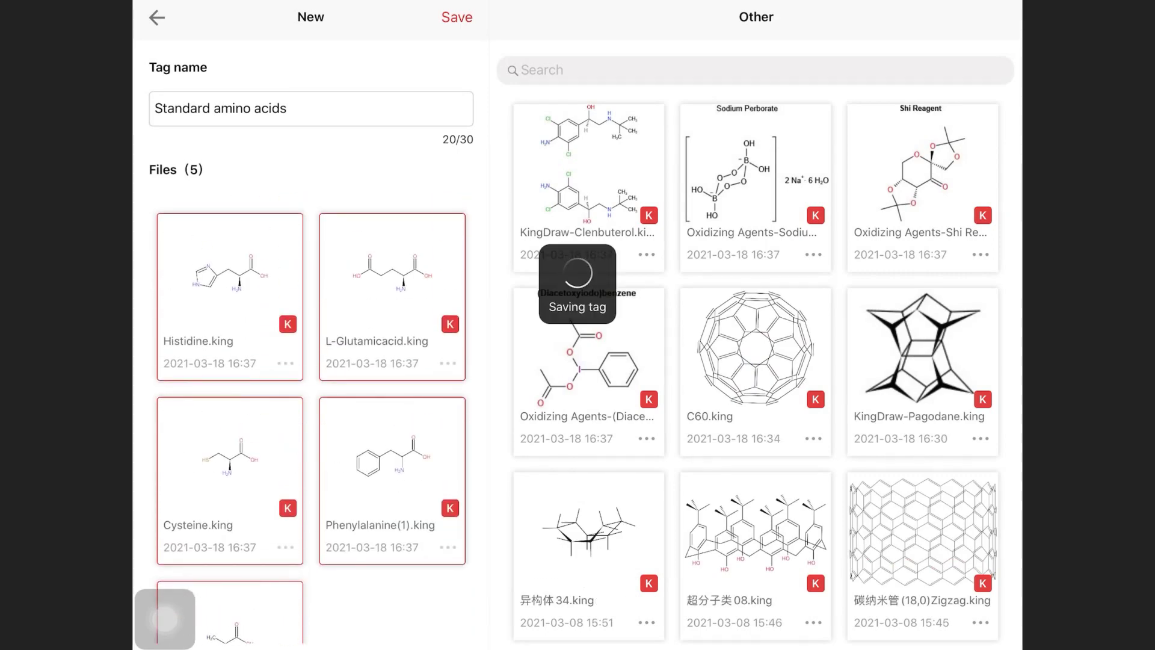
- Review the five files listed in the Standard amino acids tag
{"action": "left_click", "coordinate": [412, 160]}
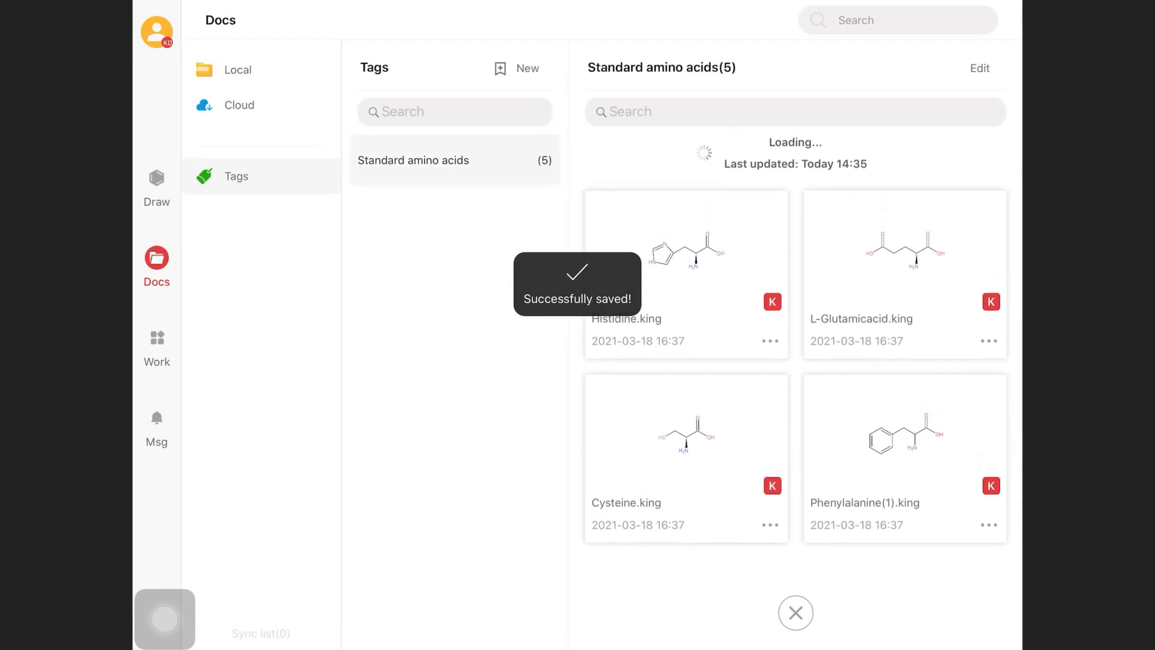
{"action": "left_click", "coordinate": [795, 613]}
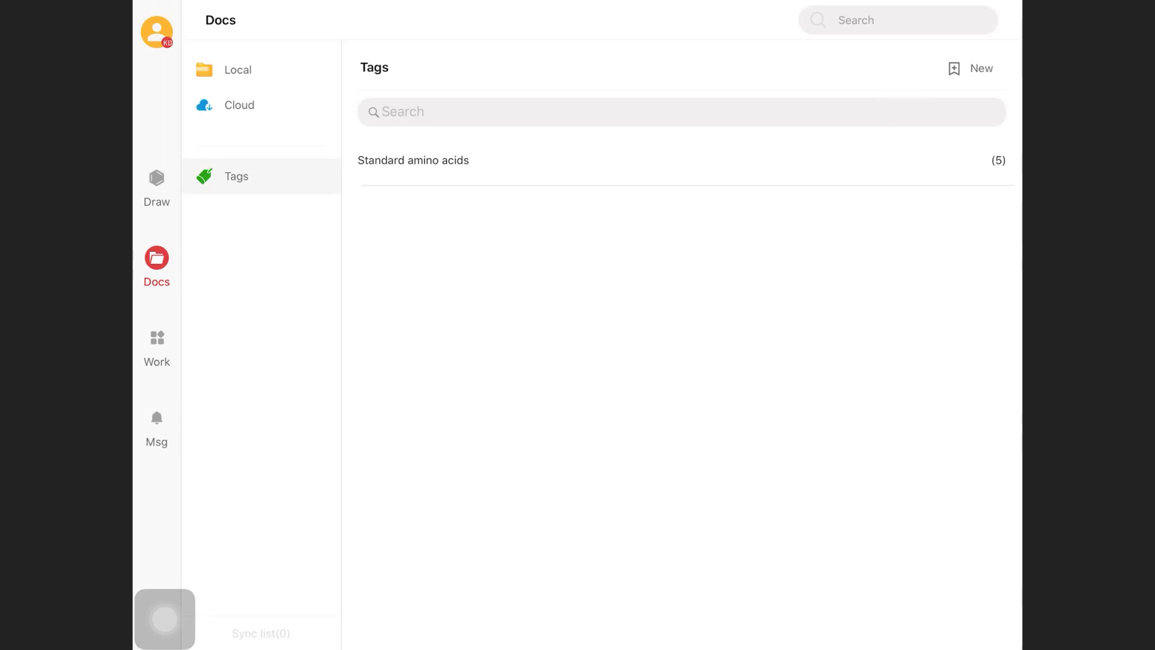
{"action": "left_click", "coordinate": [899, 20]}
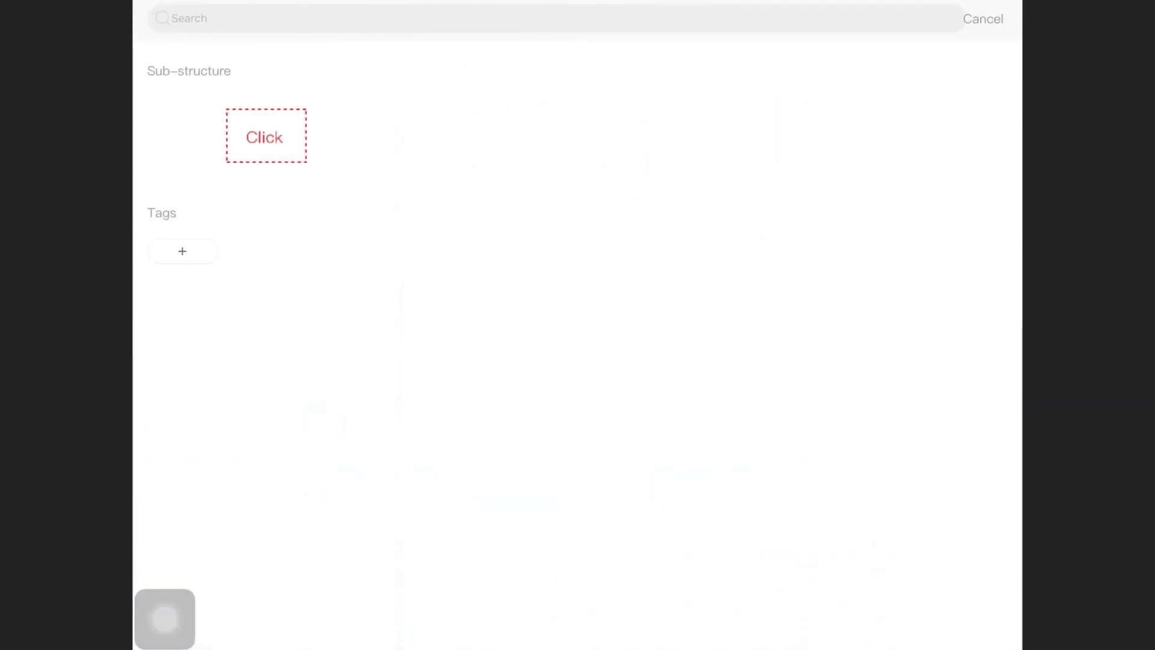
- Draw a toluene sub-structure (benzene ring plus methyl bond) as the search query
{"action": "left_click", "coordinate": [267, 135]}
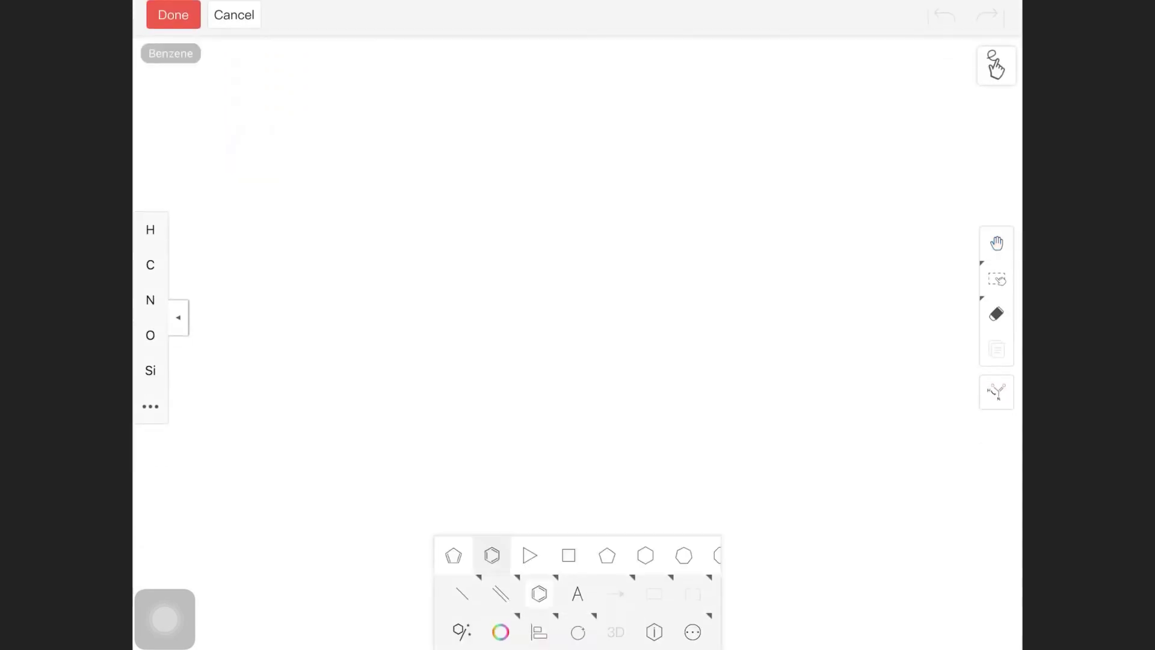
{"action": "left_click", "coordinate": [502, 298]}
{"action": "left_click", "coordinate": [462, 592]}
{"action": "left_click", "coordinate": [535, 279]}
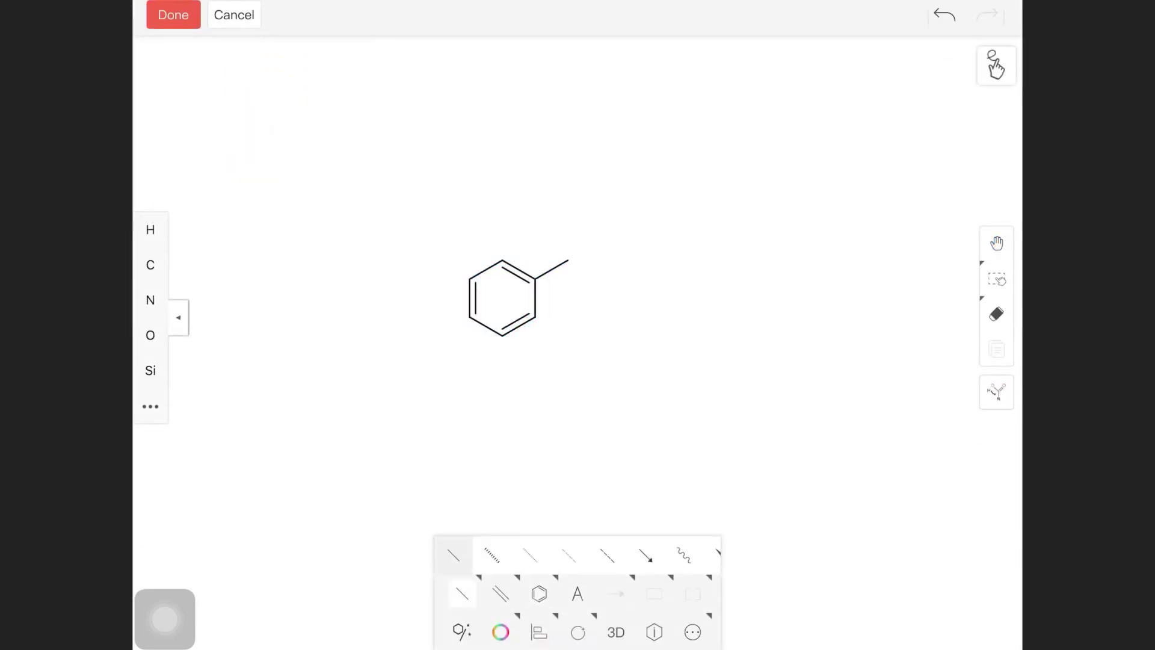
{"action": "left_click", "coordinate": [172, 15]}
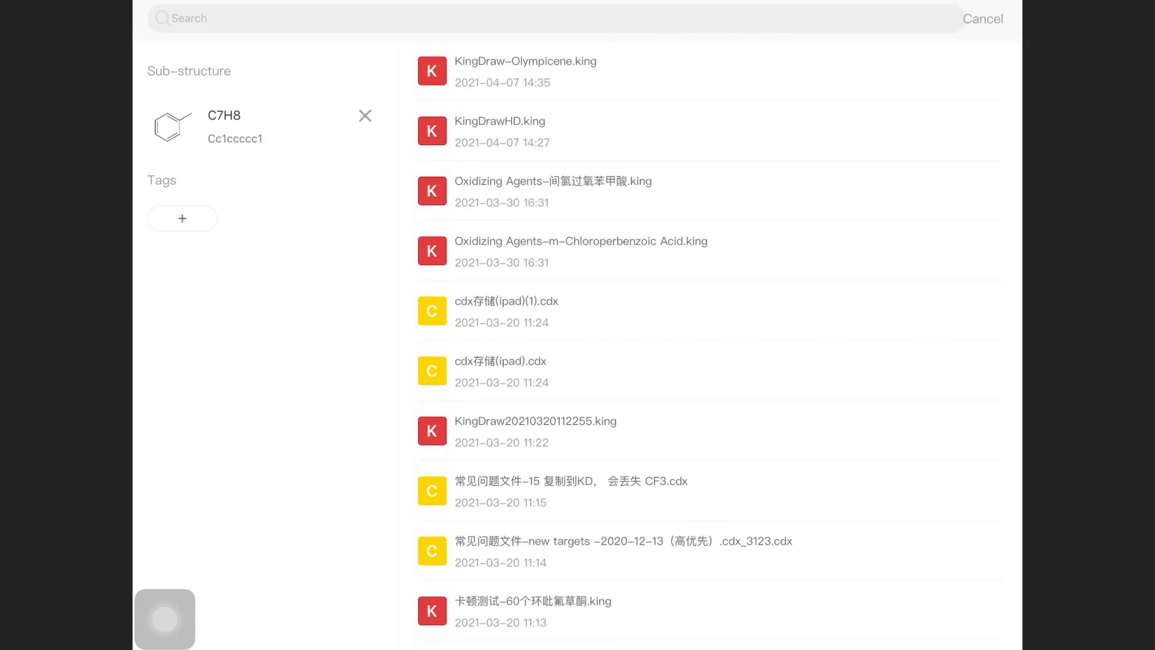
- Filter results by the Standard amino acids tag and inspect Phenylalanine(1).king
{"action": "left_click", "coordinate": [182, 218]}
{"action": "left_click", "coordinate": [310, 212]}
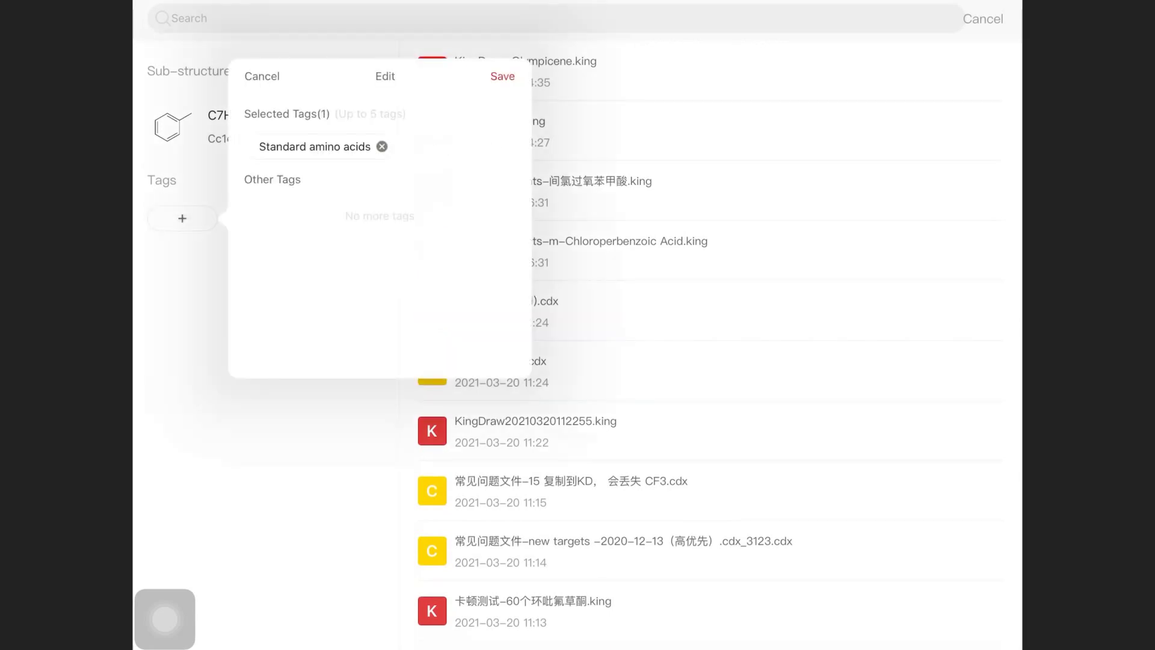
{"action": "left_click", "coordinate": [503, 76]}
{"action": "left_click", "coordinate": [541, 71]}
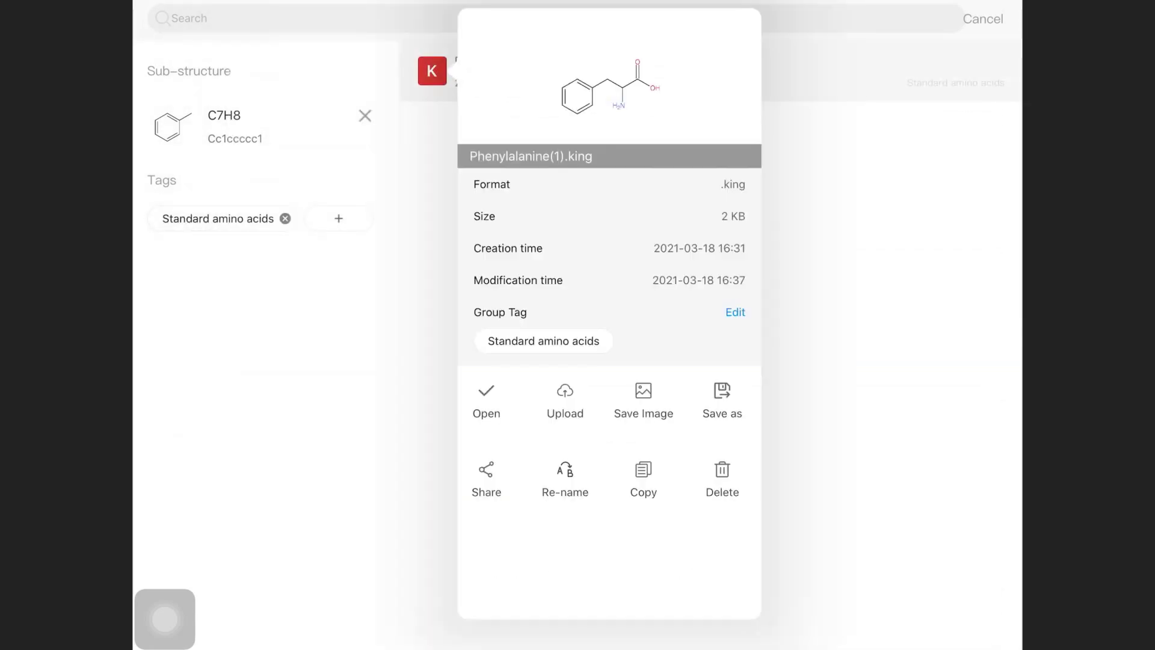
{"action": "left_click", "coordinate": [272, 406]}
{"action": "left_click", "coordinate": [983, 18]}
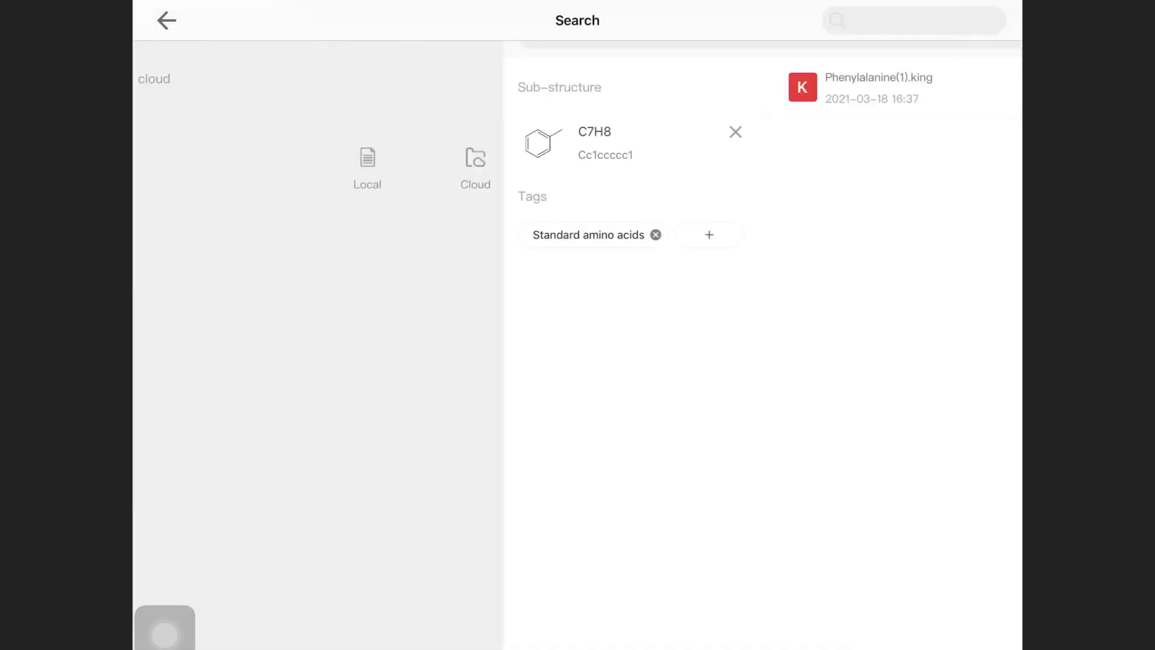
{"action": "left_click", "coordinate": [167, 75]}
- Search KDpedia for CAS 71-00-1 and open Histidine's structure
{"action": "left_click", "coordinate": [155, 343]}
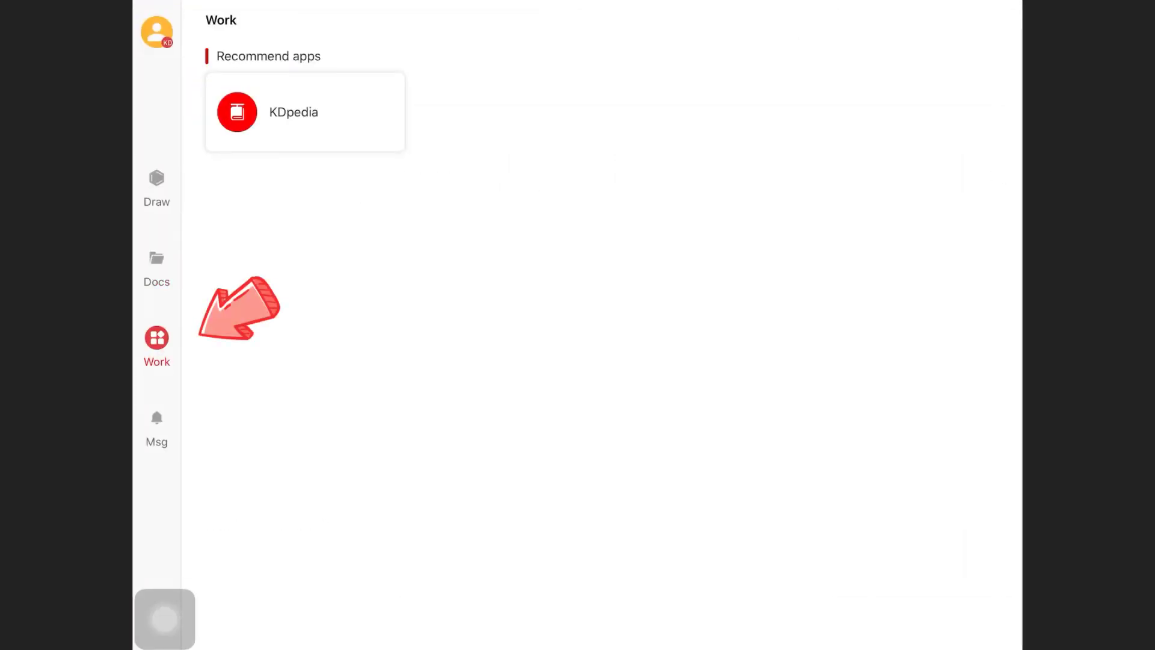
{"action": "left_click", "coordinate": [294, 113]}
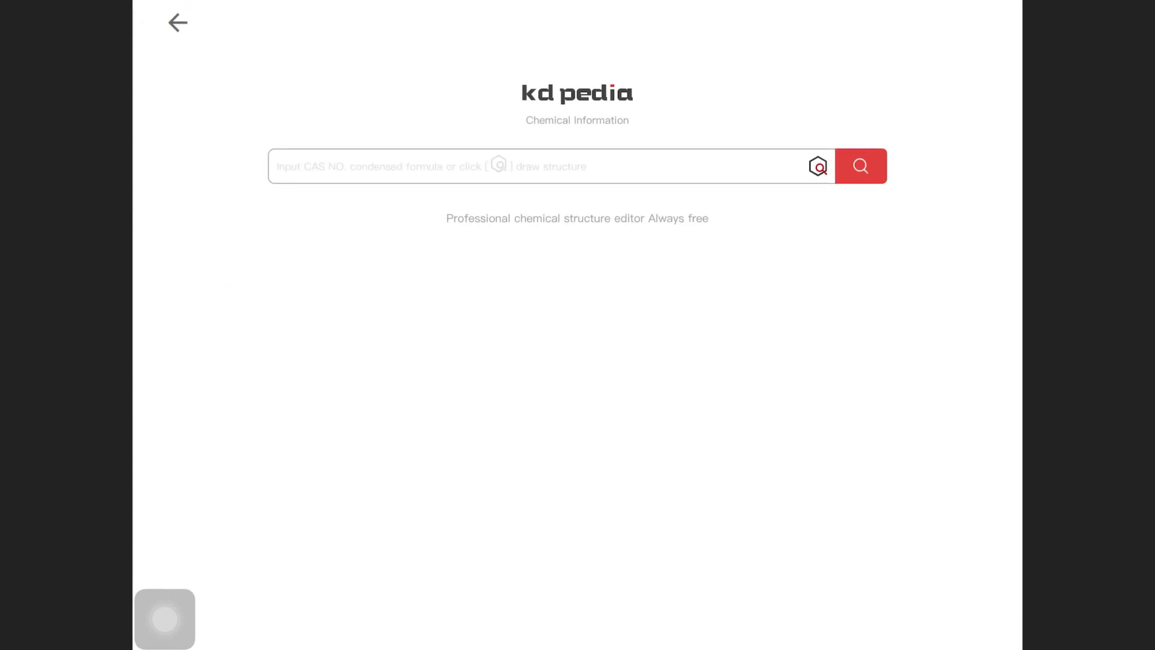
{"action": "type", "text": "71-00-1"}
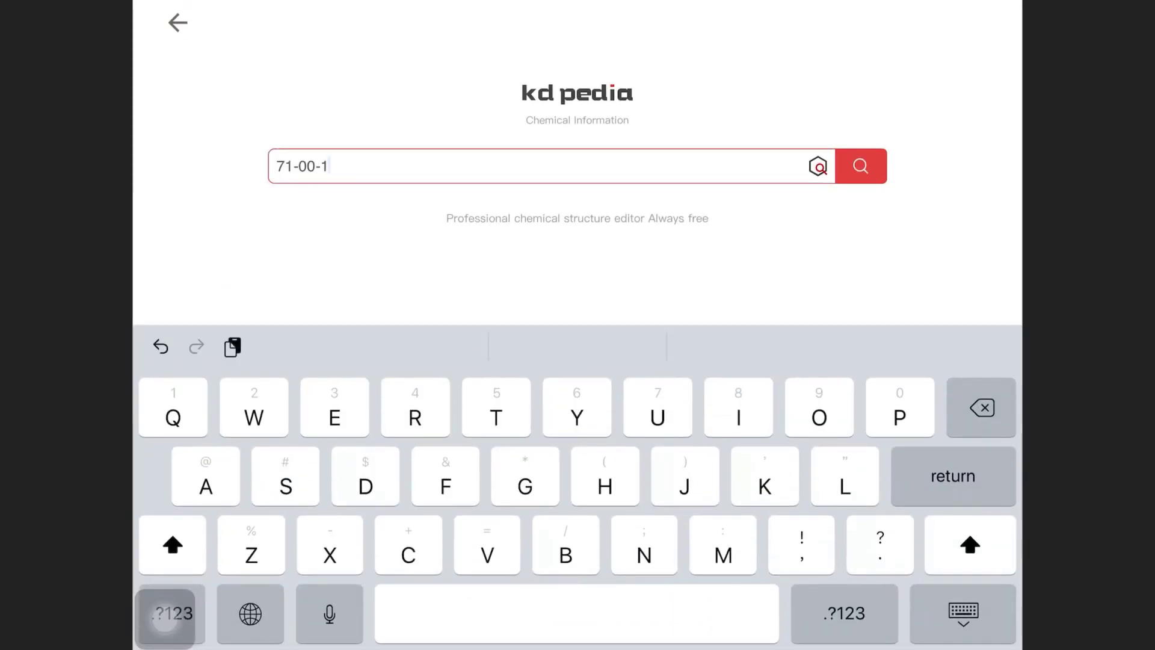
{"action": "key", "text": "Return"}
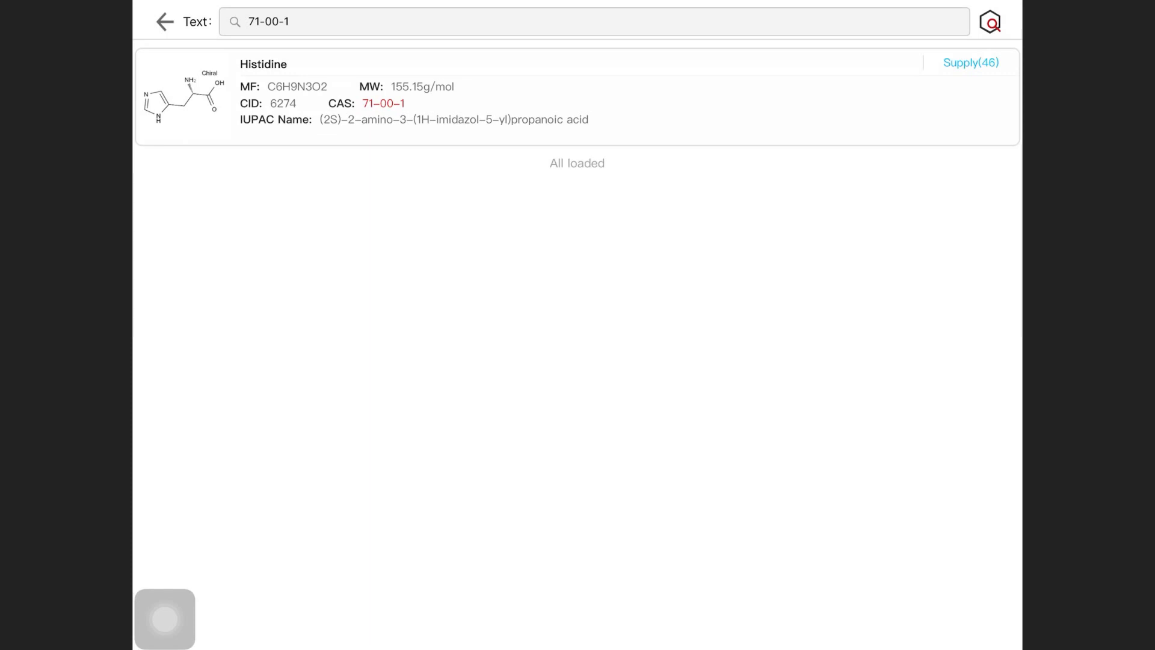
{"action": "left_click", "coordinate": [361, 94]}
{"action": "left_click", "coordinate": [216, 241]}
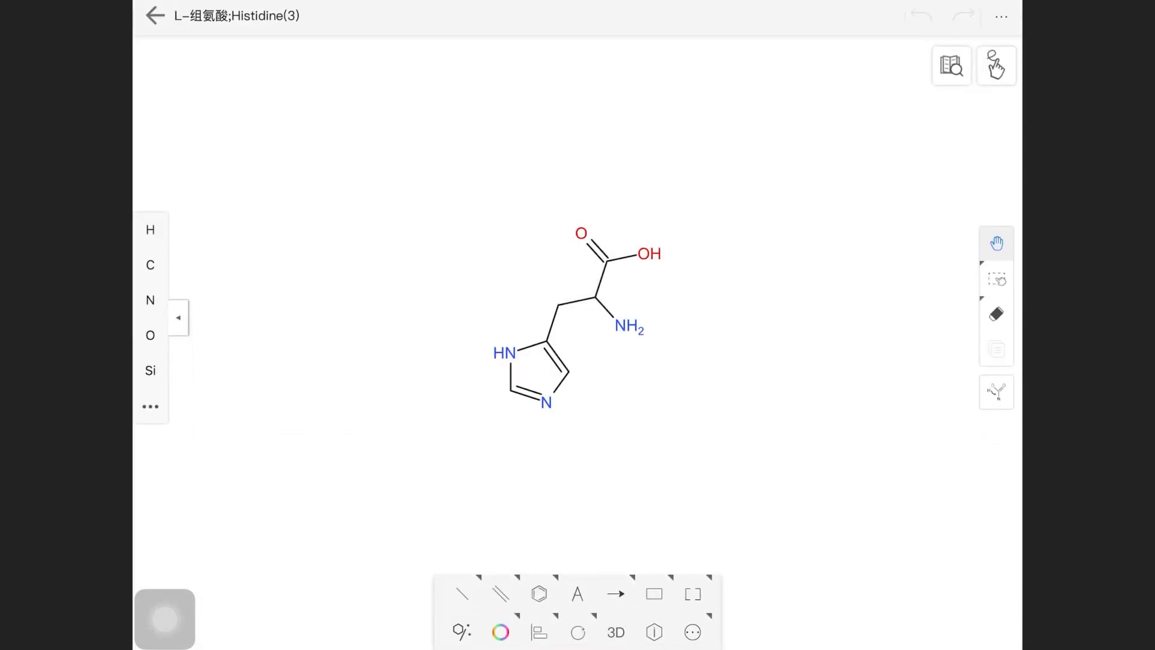
- View histidine in 3D as sticks and space-filling spheres, then return to KDpedia search
{"action": "left_click", "coordinate": [615, 632]}
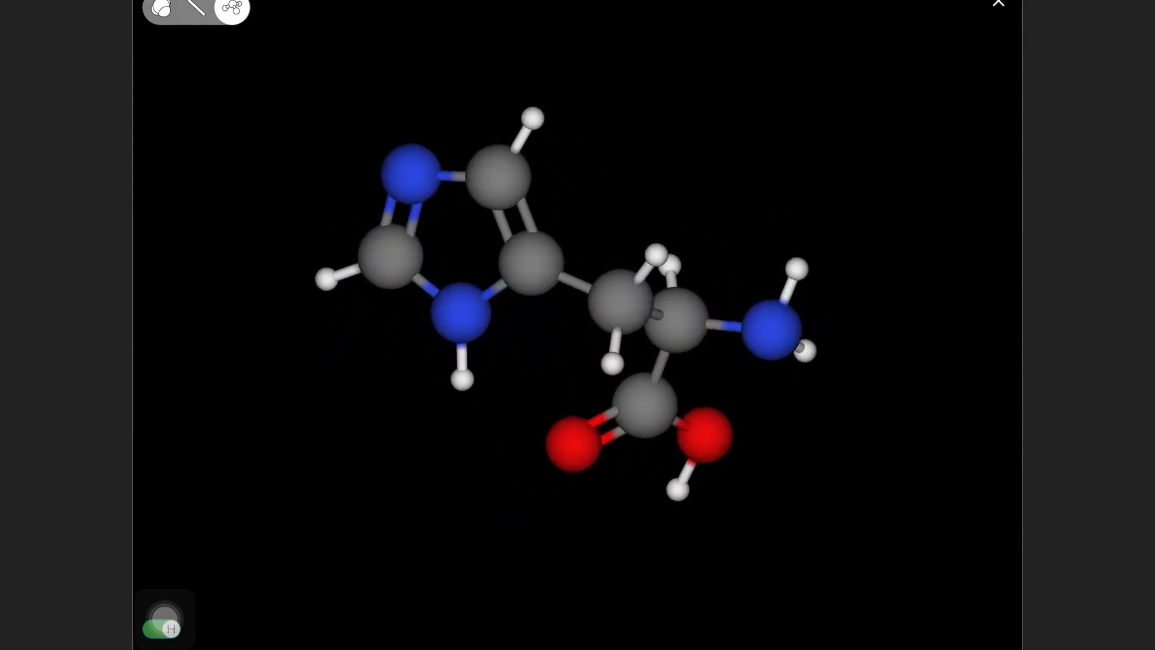
{"action": "left_click", "coordinate": [196, 9]}
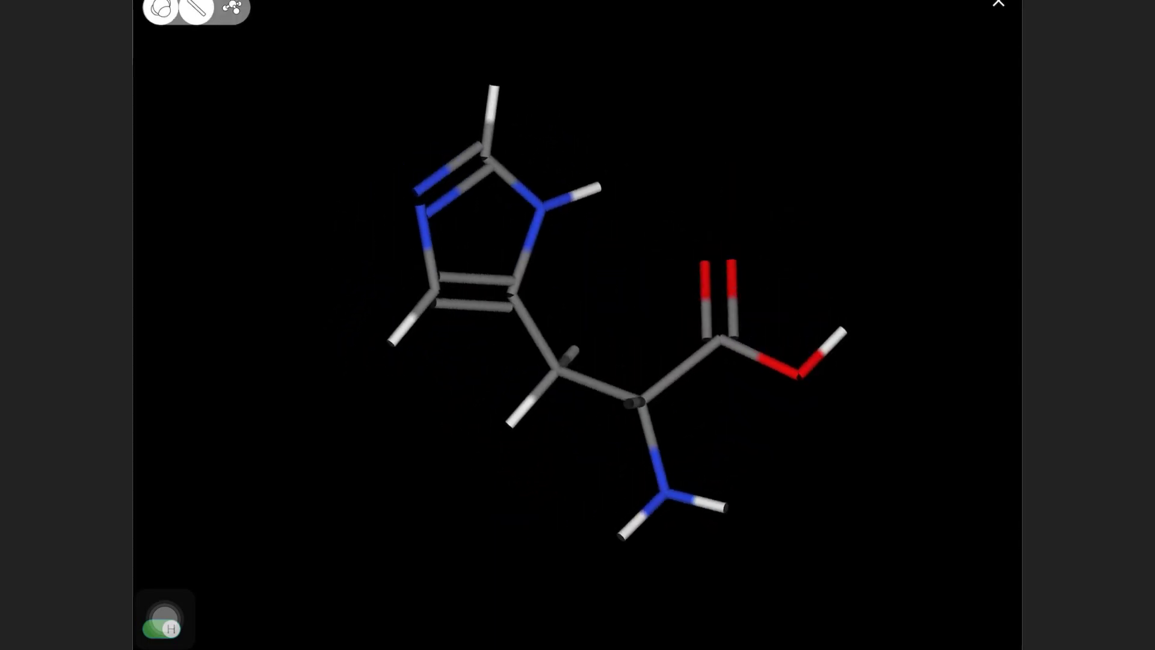
{"action": "left_click", "coordinate": [162, 8]}
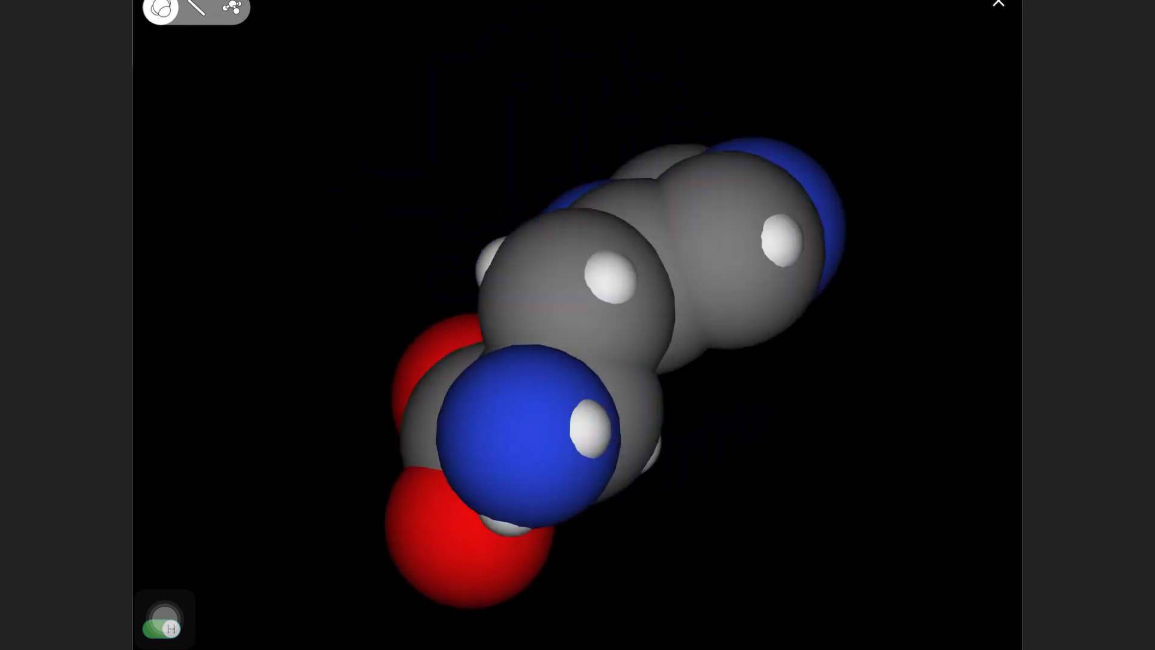
{"action": "left_click", "coordinate": [999, 4]}
{"action": "left_click", "coordinate": [147, 13]}
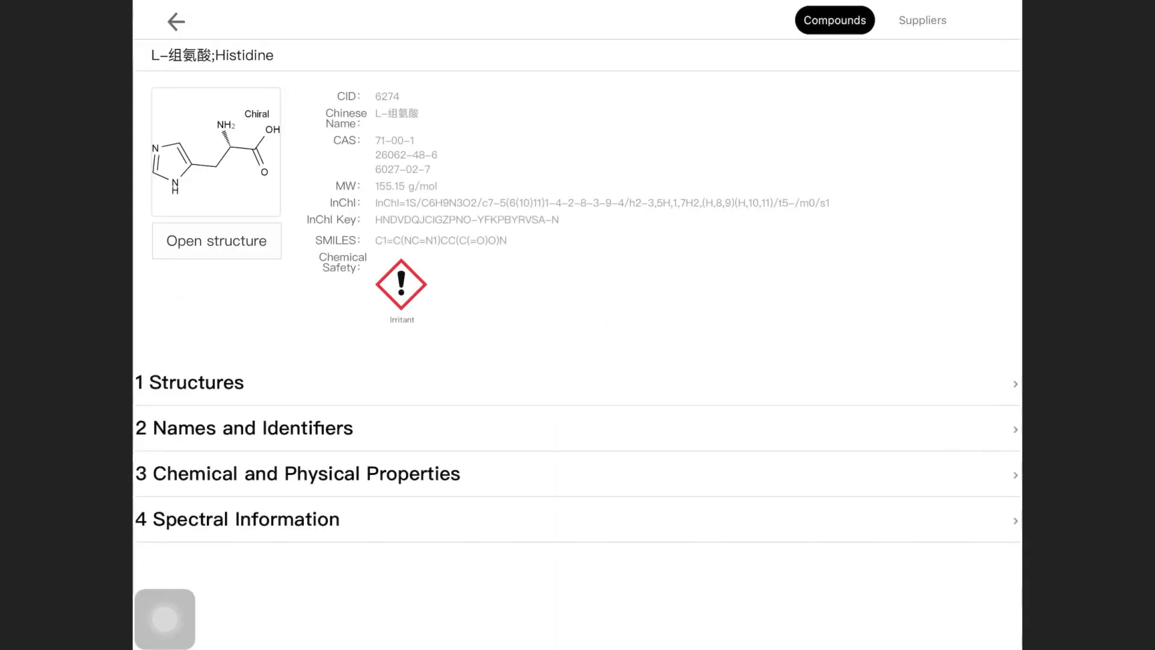
{"action": "left_click", "coordinate": [177, 22]}
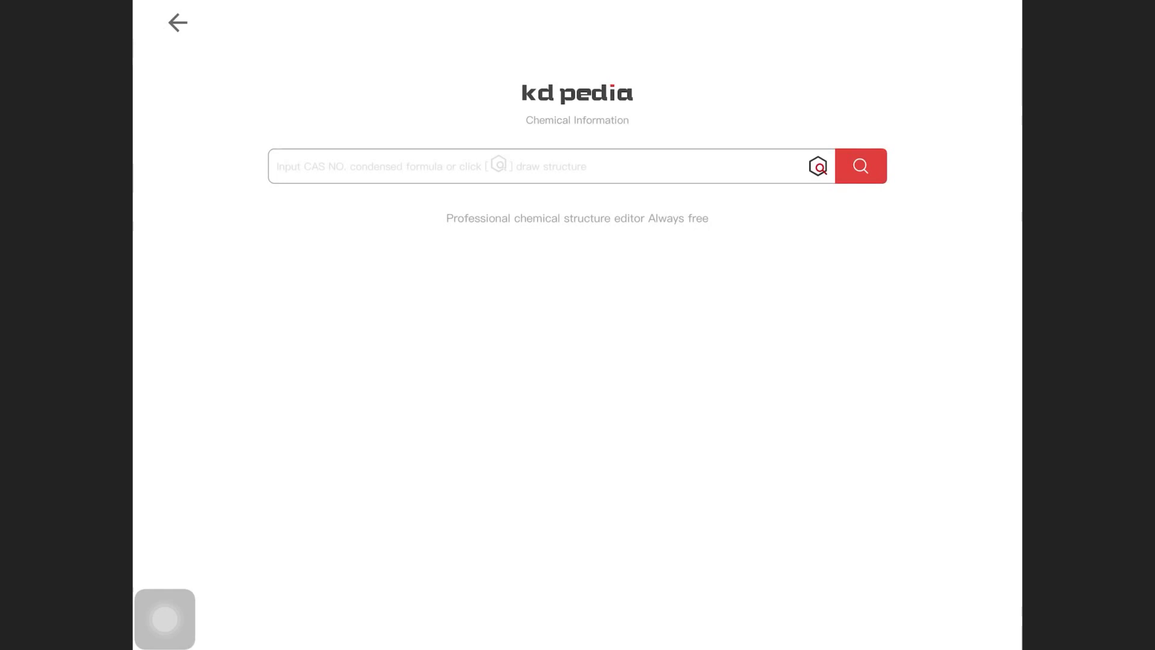
{"action": "left_click", "coordinate": [177, 21]}
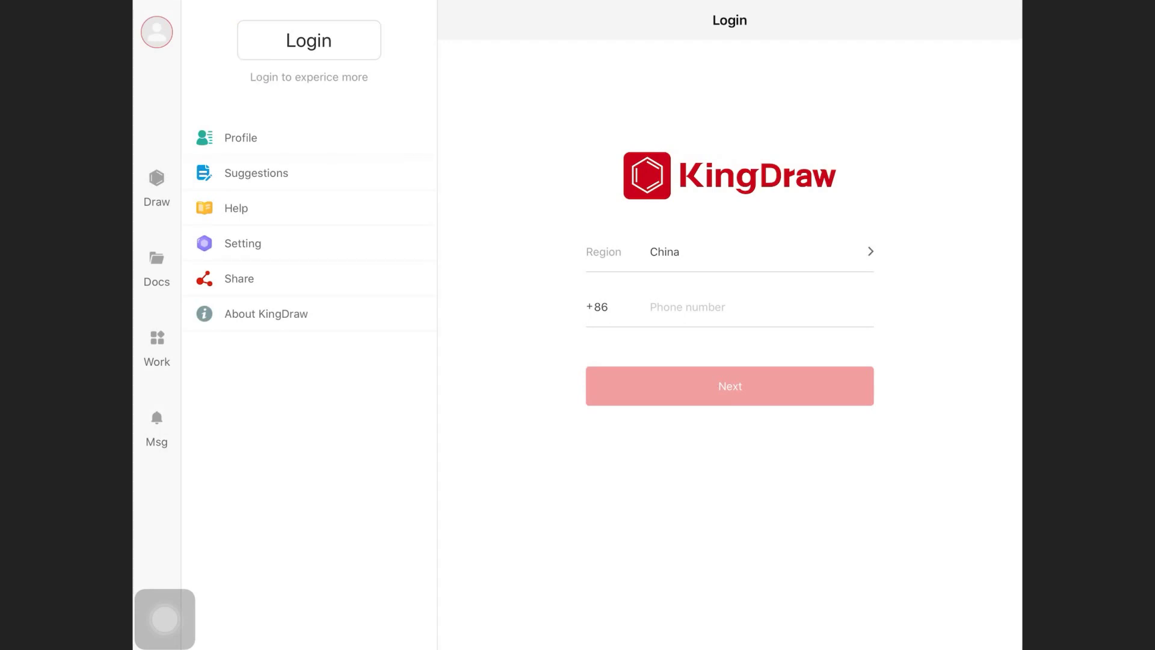
- Browse the Suggestions, Help and About KingDraw pages from the profile menu
{"action": "left_click", "coordinate": [241, 138]}
{"action": "left_click", "coordinate": [256, 172]}
{"action": "left_click", "coordinate": [235, 208]}
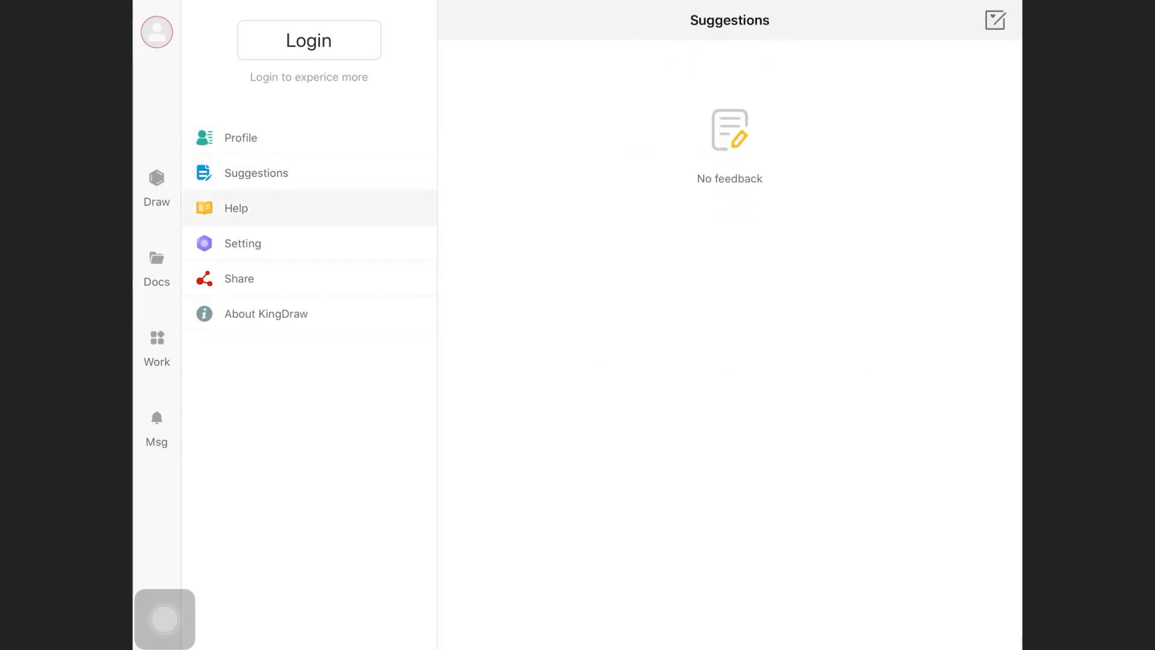
{"action": "left_click", "coordinate": [266, 313]}
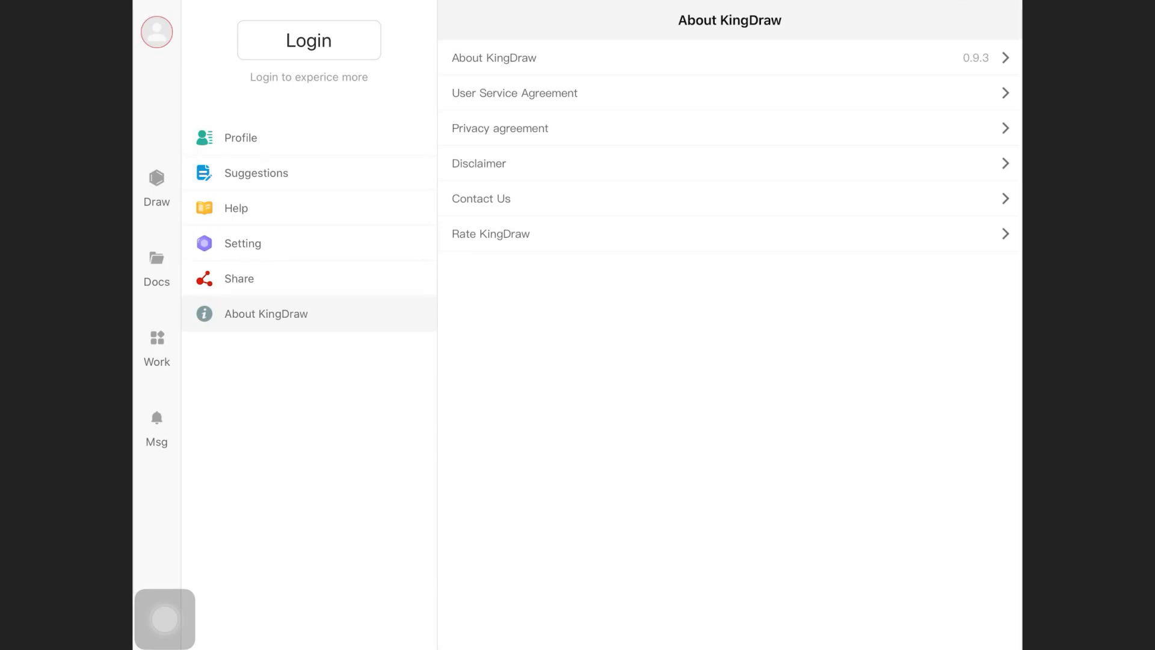
- In Canvas Settings, toggle Proof off and back on, then return home
{"action": "left_click", "coordinate": [243, 243]}
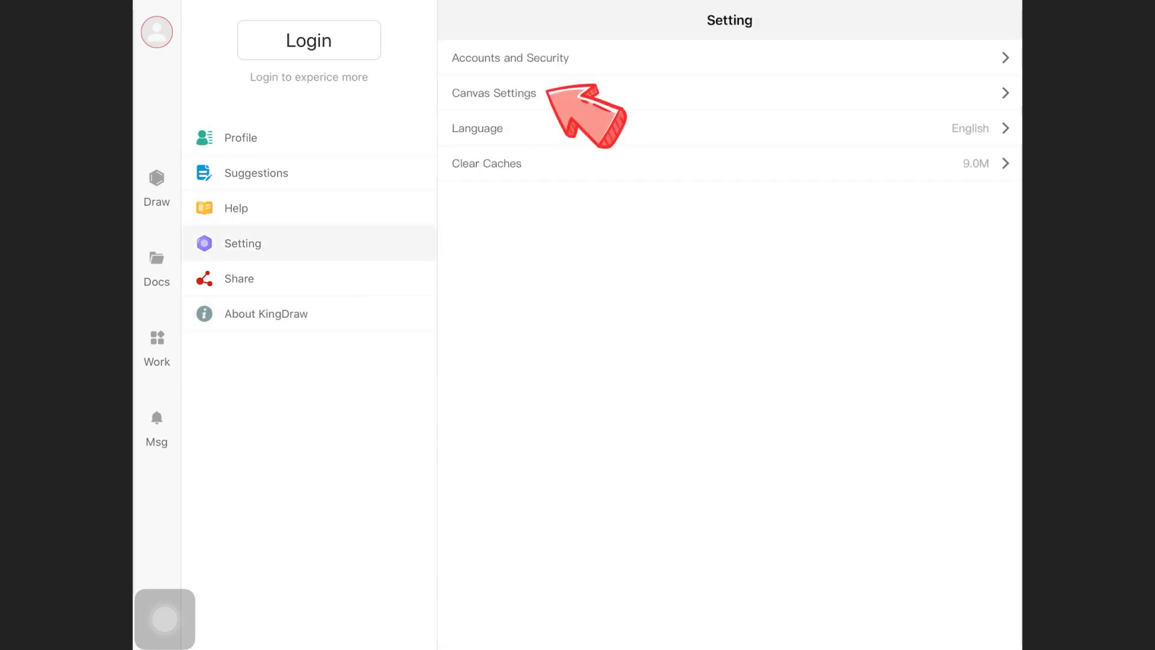
{"action": "left_click", "coordinate": [494, 92]}
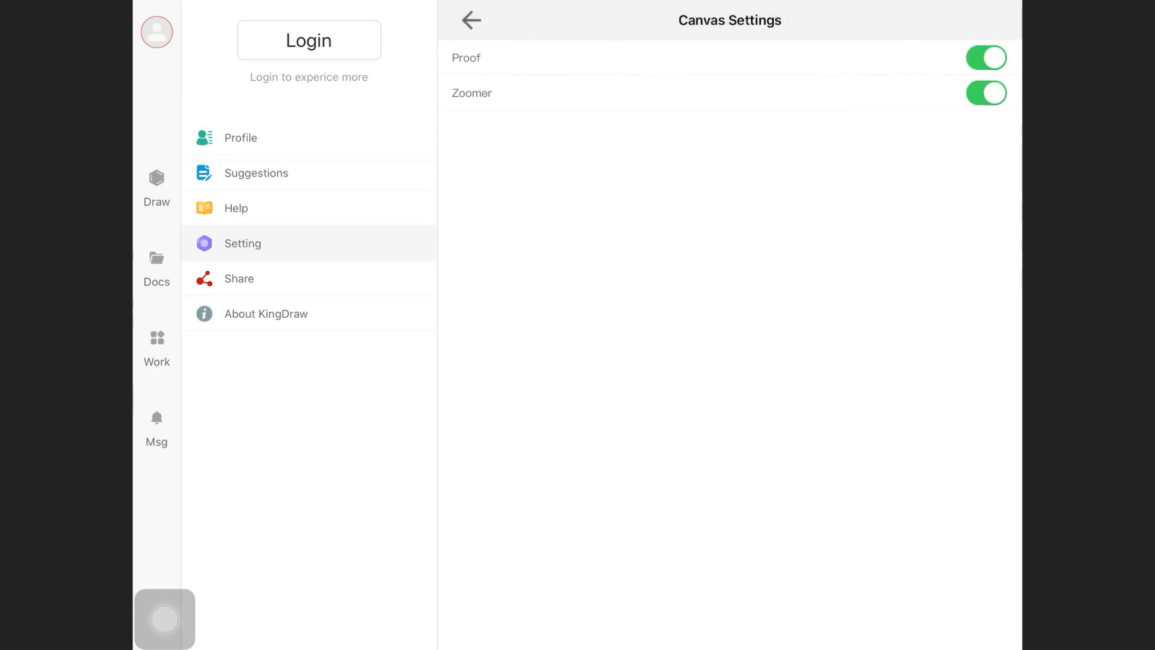
{"action": "left_click", "coordinate": [986, 58]}
{"action": "left_click", "coordinate": [986, 58]}
{"action": "left_click", "coordinate": [471, 20]}
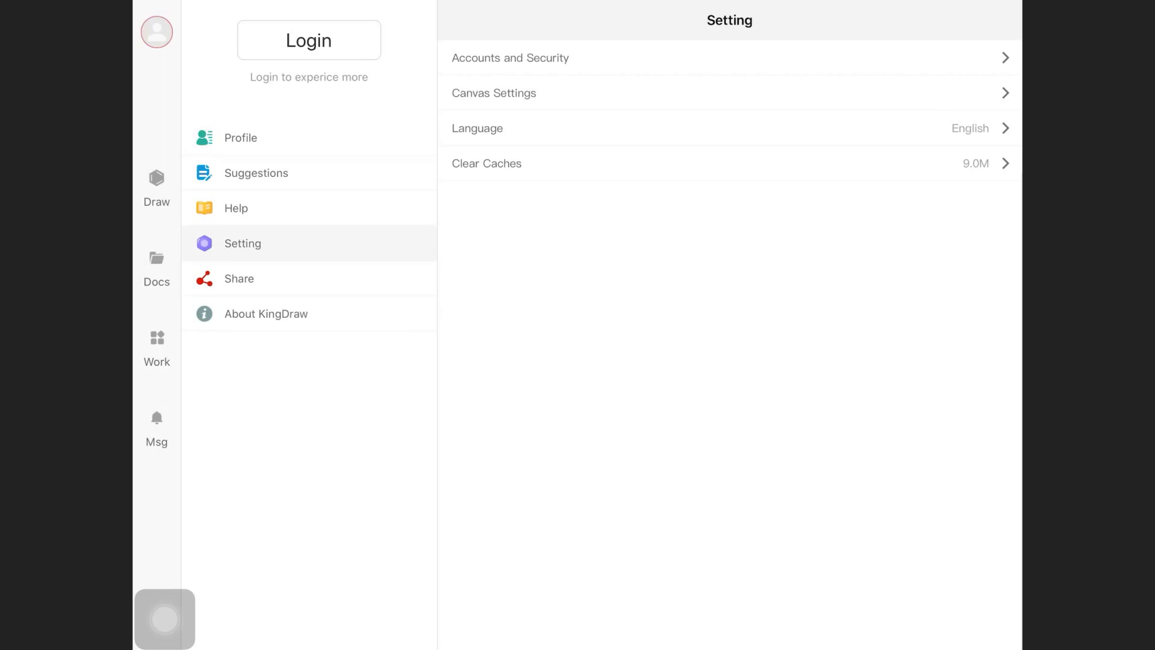
{"action": "left_click", "coordinate": [156, 185]}
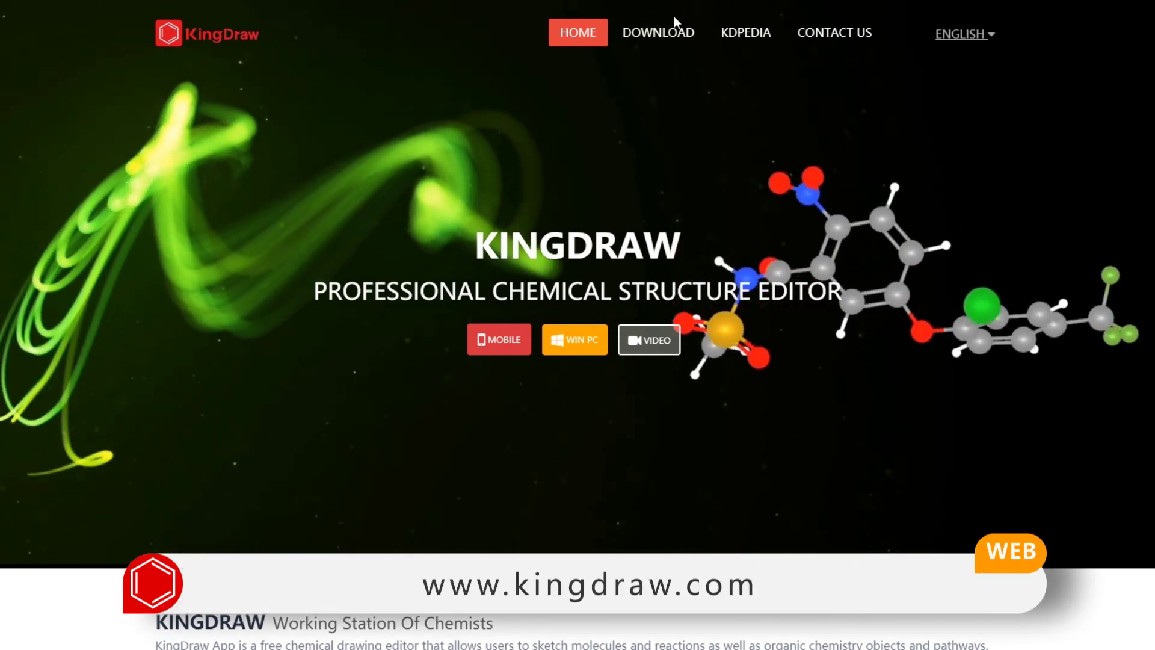
- Open the website's DOWNLOAD page showing Android, iOS and Windows PC versions
{"action": "left_click", "coordinate": [670, 32]}
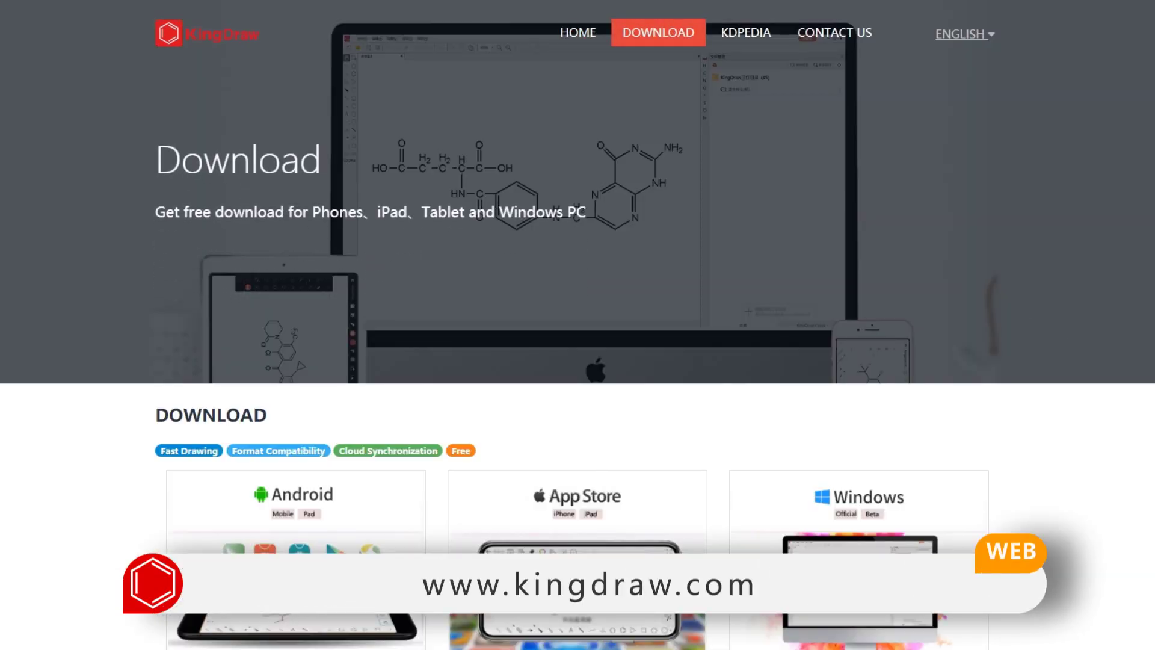
{"action": "scroll", "coordinate": [577, 361], "scroll_direction": "down", "scroll_amount": 4}
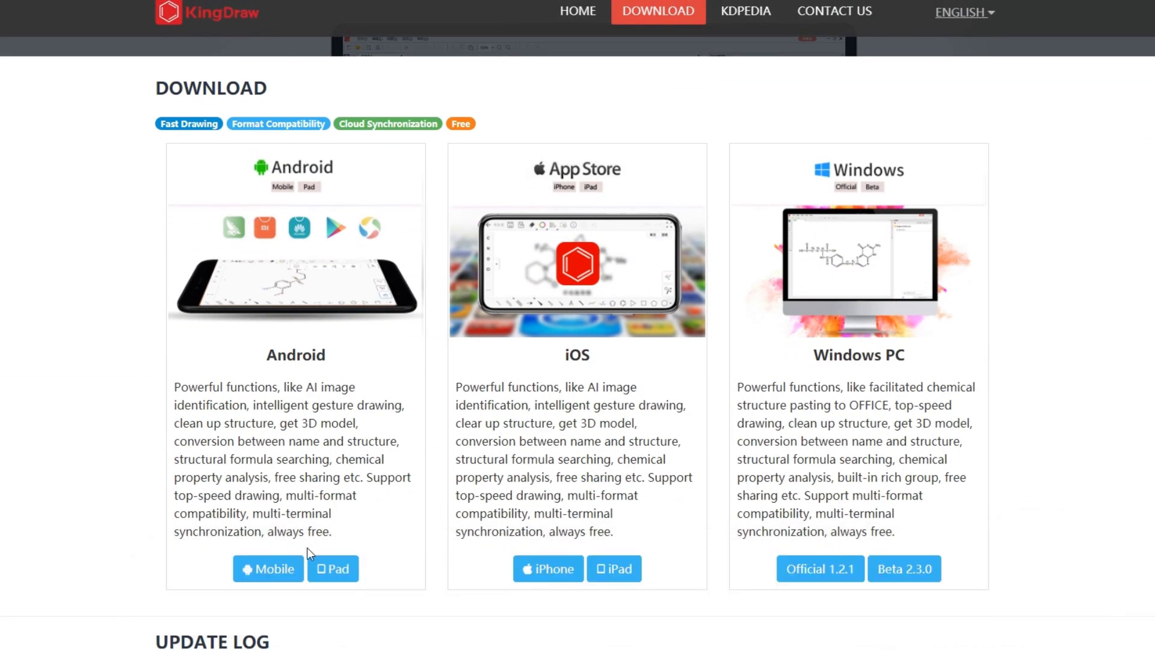